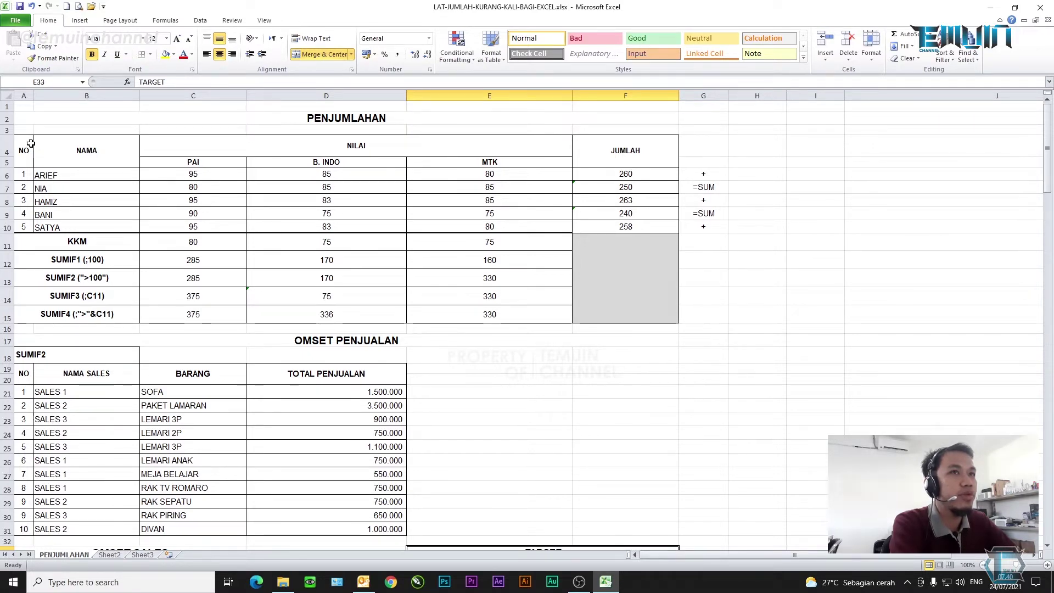
Examine the PENJUMLAHAN score table, including its JUMLAH column notes and the SUMIF1 to SUMIF4 rows
{"action": "left_click_drag", "start_coordinate": [31, 143], "coordinate": [594, 315]}
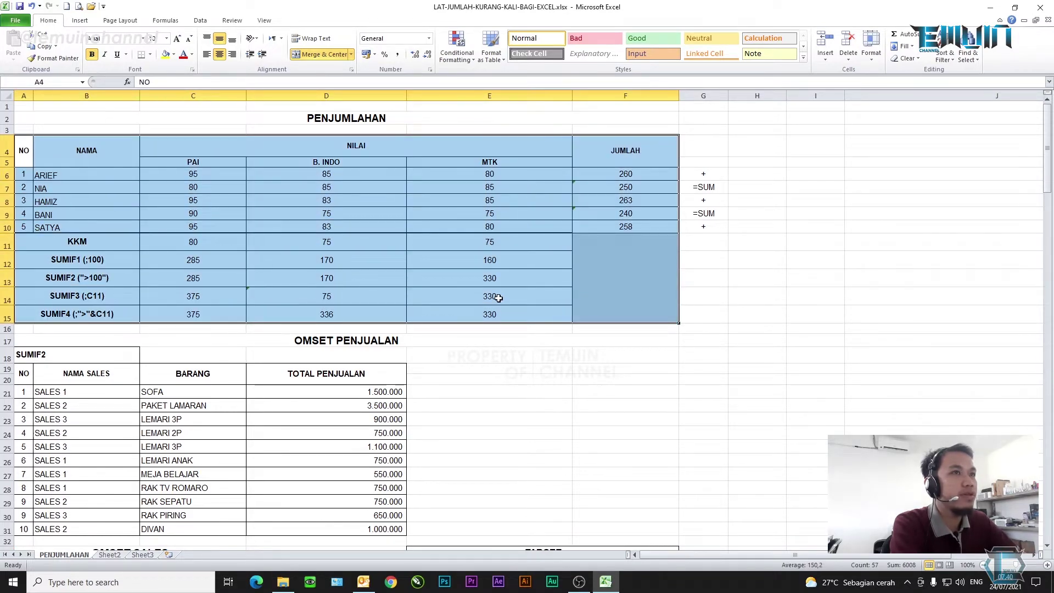
{"action": "left_click", "coordinate": [209, 258]}
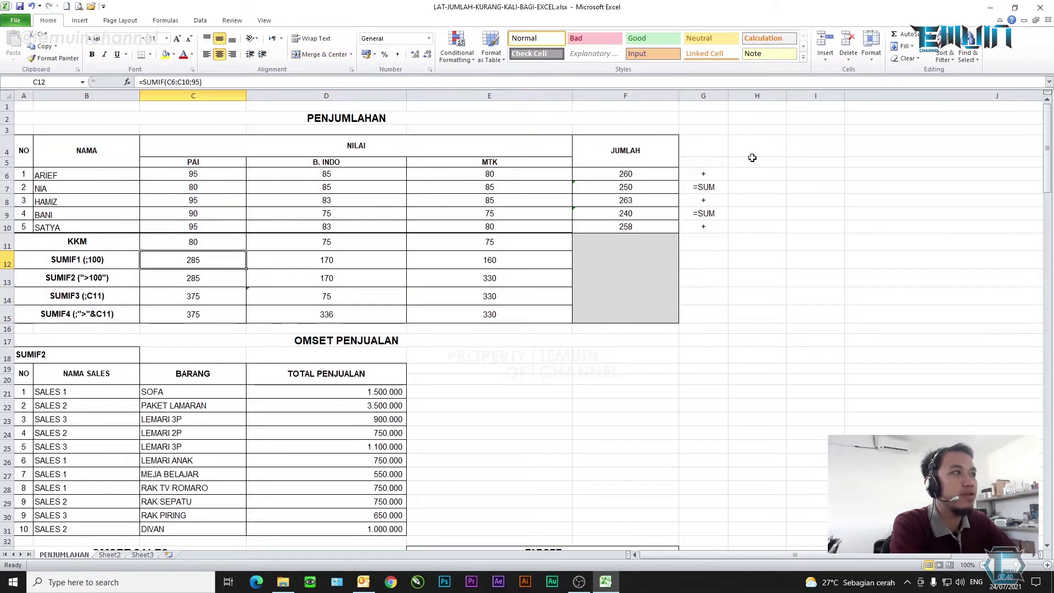
{"action": "left_click", "coordinate": [700, 171]}
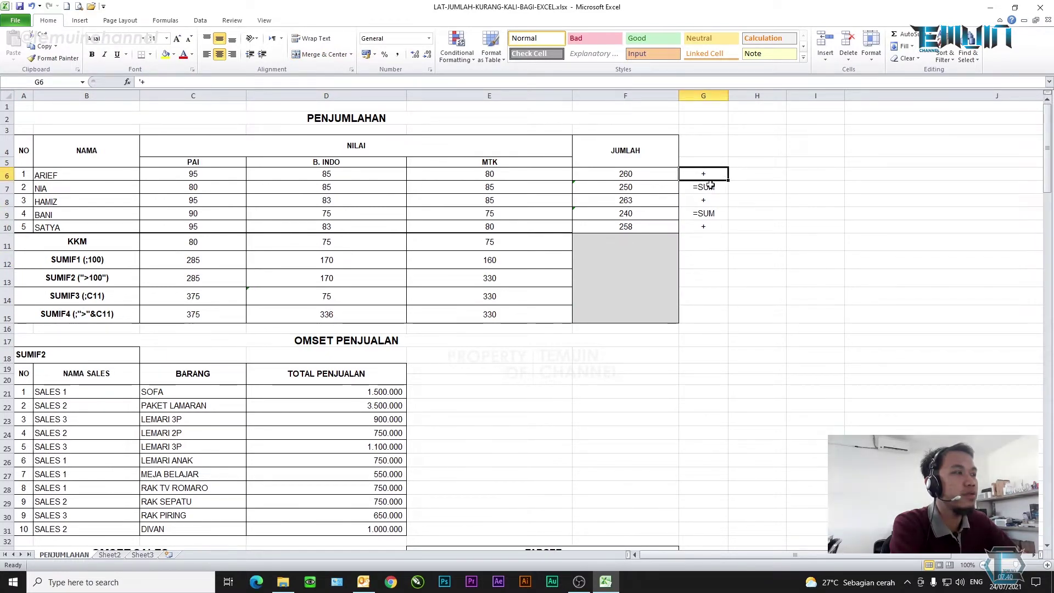
{"action": "left_click", "coordinate": [709, 185]}
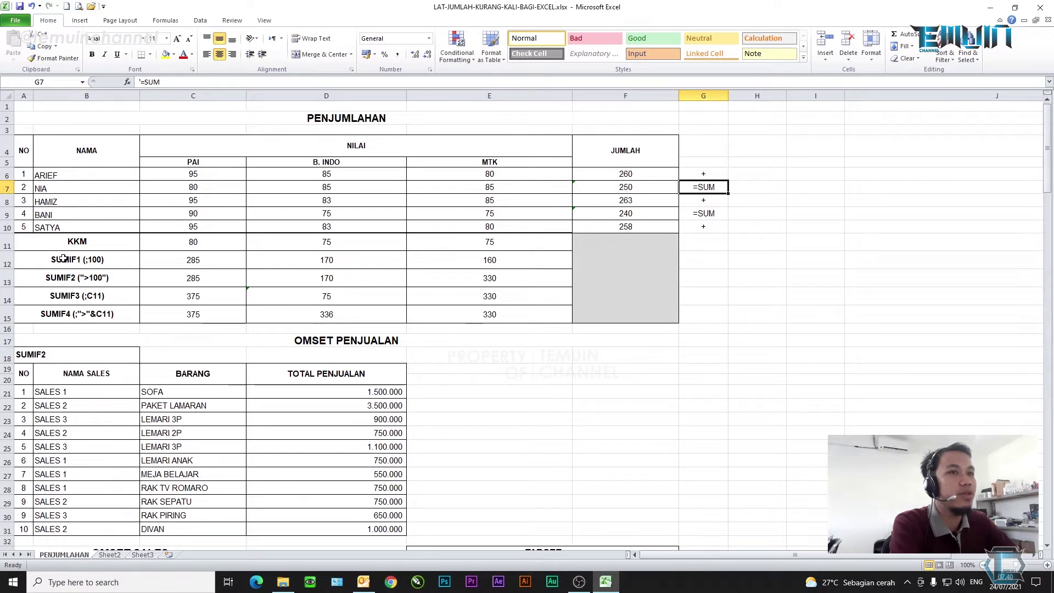
{"action": "left_click_drag", "start_coordinate": [63, 258], "coordinate": [81, 314]}
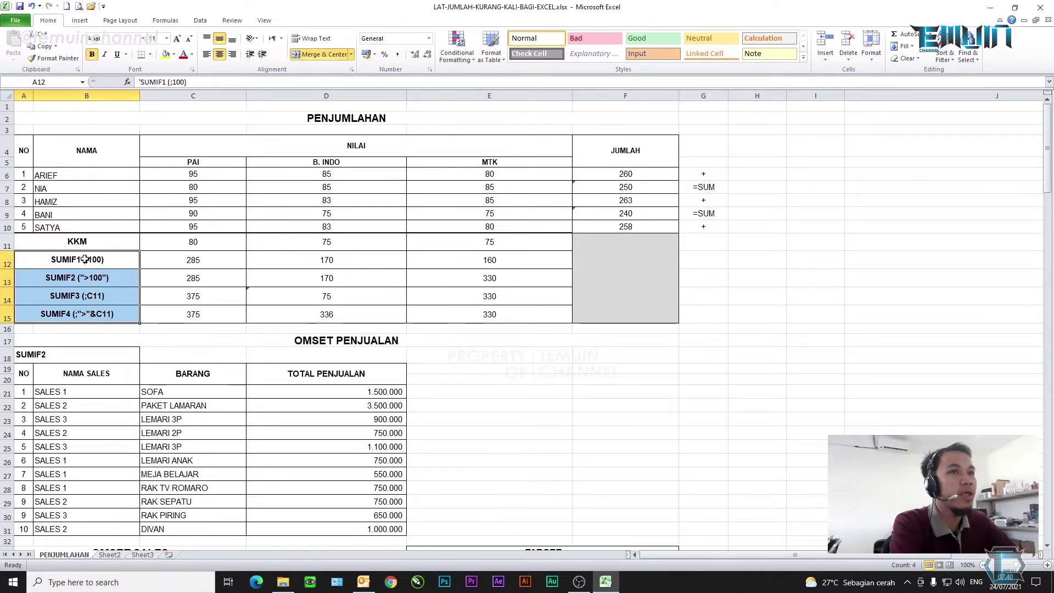
Examine the OMSET PENJUALAN table's sales names, items and totals, and the OMSET SALES table below it
{"action": "scroll", "coordinate": [85, 259], "scroll_direction": "down", "scroll_amount": 2}
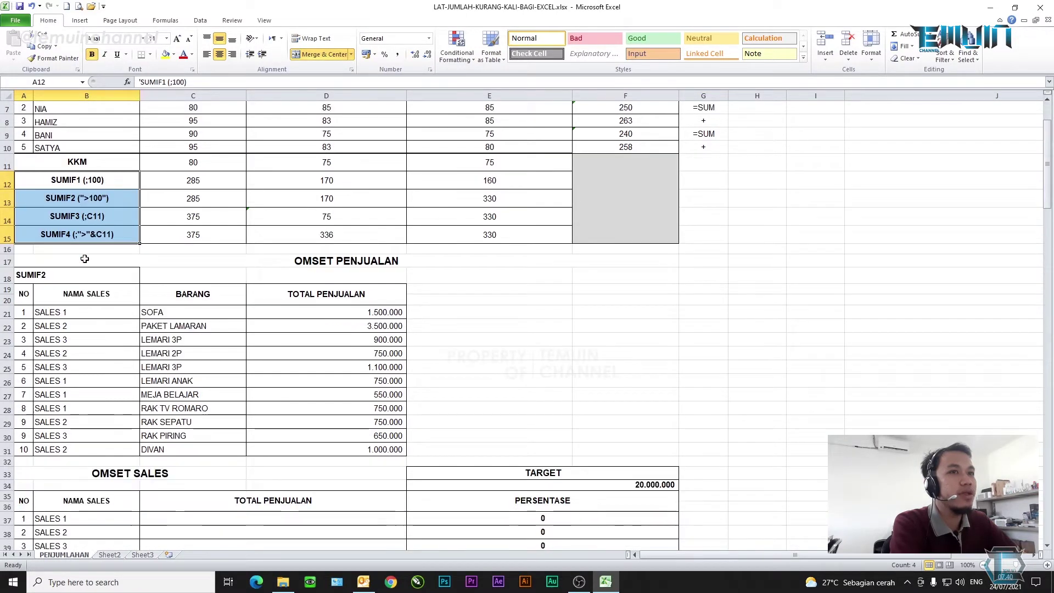
{"action": "left_click", "coordinate": [178, 279]}
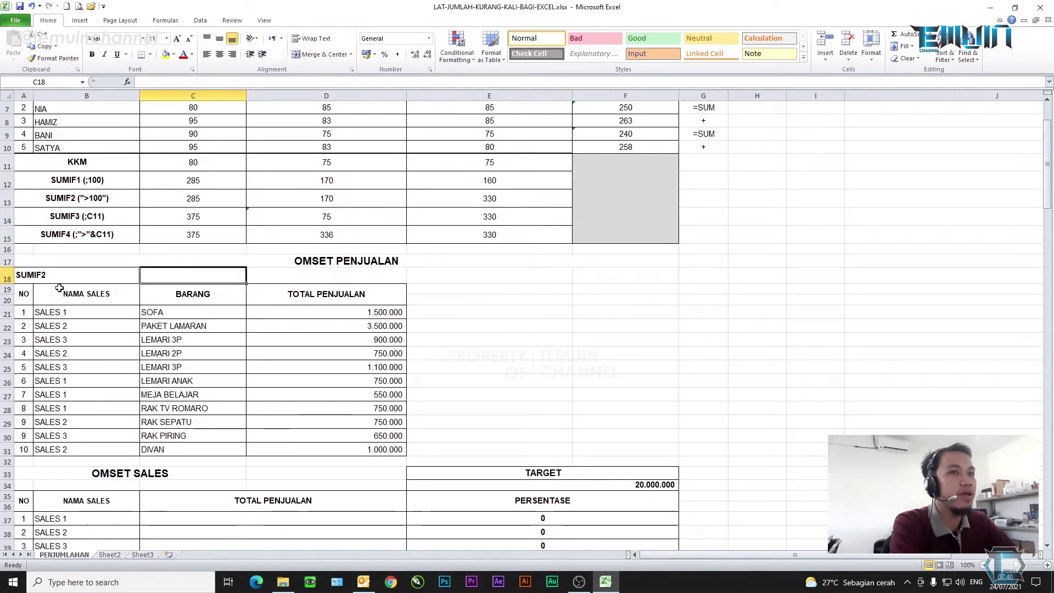
{"action": "left_click_drag", "start_coordinate": [28, 296], "coordinate": [330, 462]}
{"action": "left_click", "coordinate": [126, 320]}
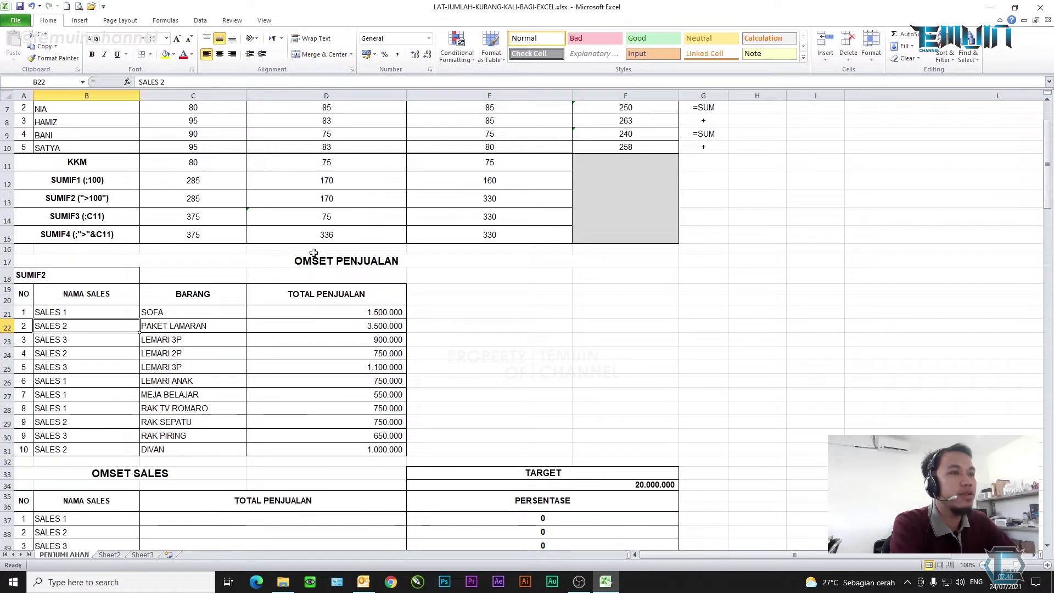
{"action": "left_click_drag", "start_coordinate": [138, 262], "coordinate": [236, 448]}
{"action": "left_click", "coordinate": [164, 294]}
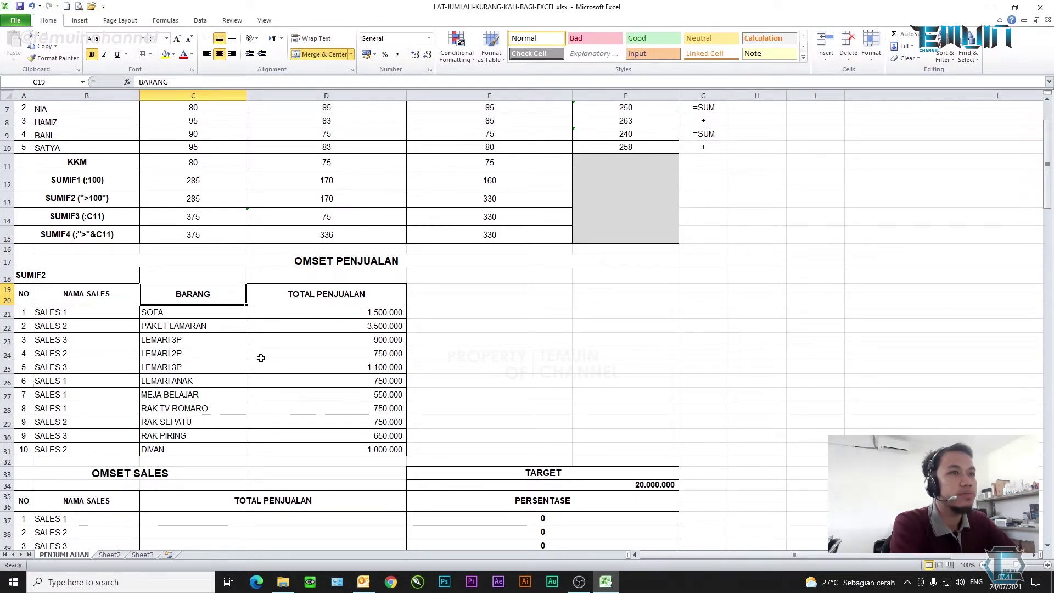
{"action": "scroll", "coordinate": [167, 327], "scroll_direction": "down", "scroll_amount": 1}
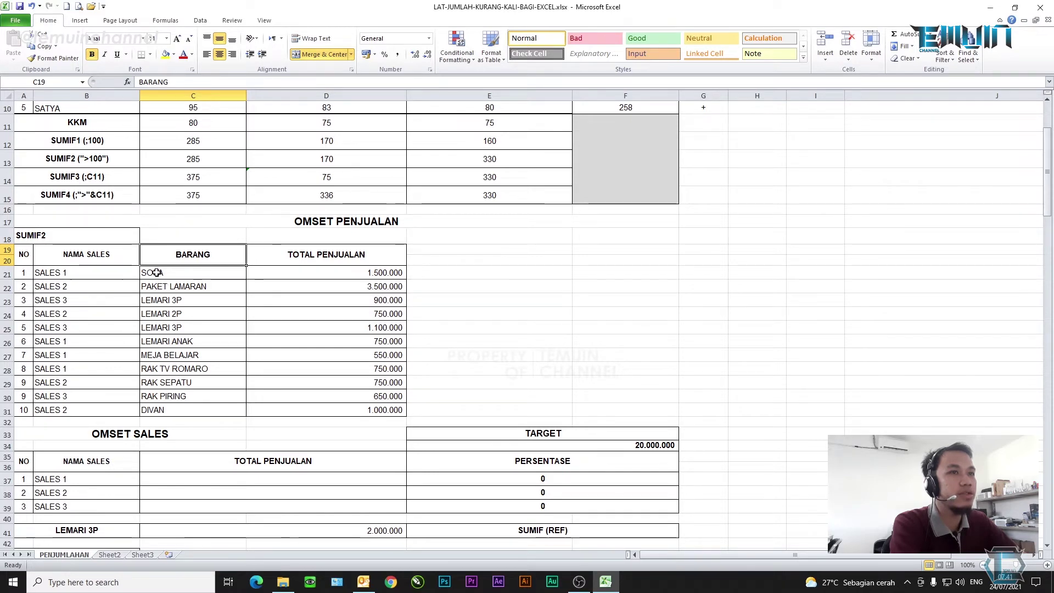
{"action": "scroll", "coordinate": [337, 321], "scroll_direction": "down", "scroll_amount": 1}
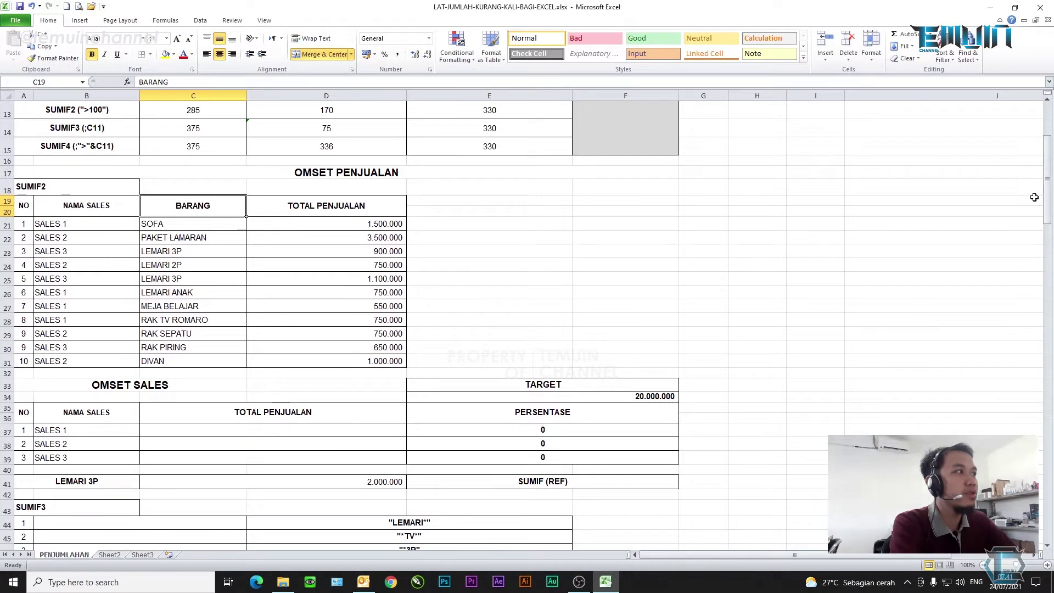
{"action": "left_click_drag", "start_coordinate": [1046, 188], "coordinate": [1045, 194]}
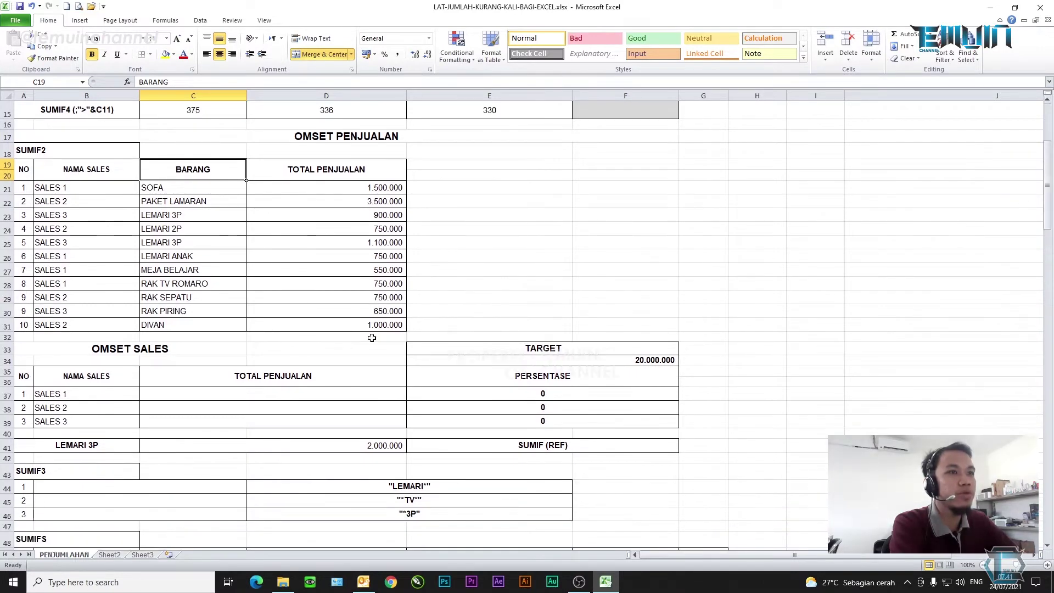
Enter =SUMIF(B21:B31;"SALES 1";D21:D31) in C37 as the TOTAL PENJUALAN of SALES 1
{"action": "left_click", "coordinate": [275, 390]}
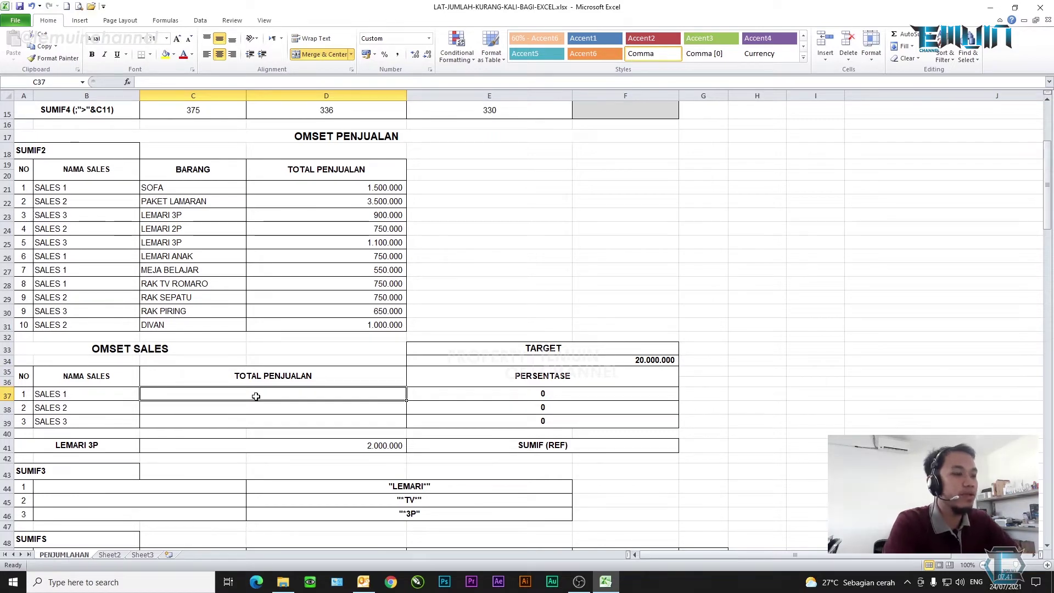
{"action": "type", "text": "=sumif"}
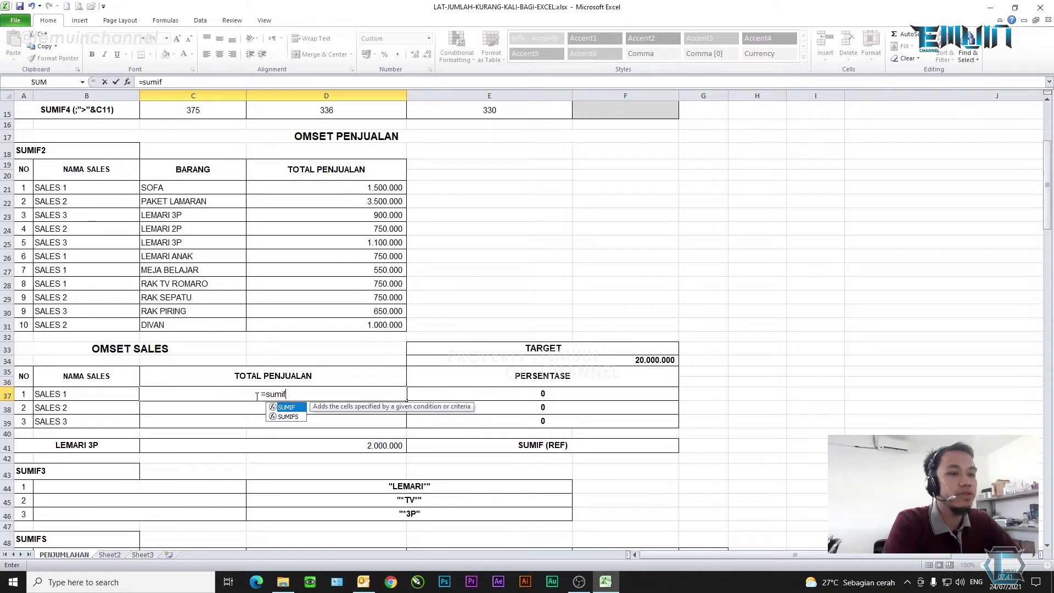
{"action": "key", "text": "Tab"}
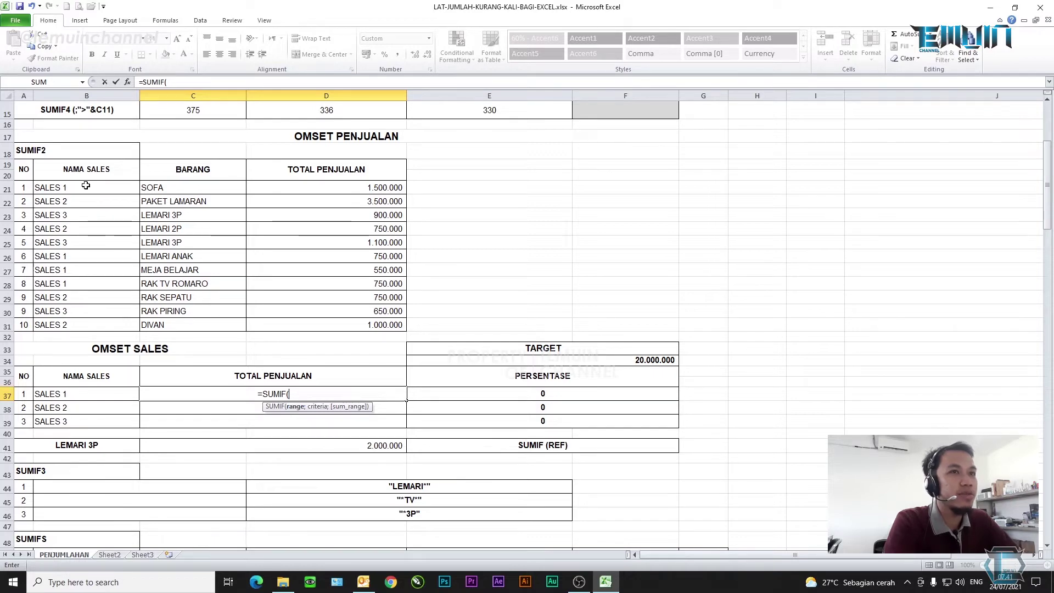
{"action": "left_click_drag", "start_coordinate": [86, 185], "coordinate": [94, 324]}
{"action": "type", "text": ";"}
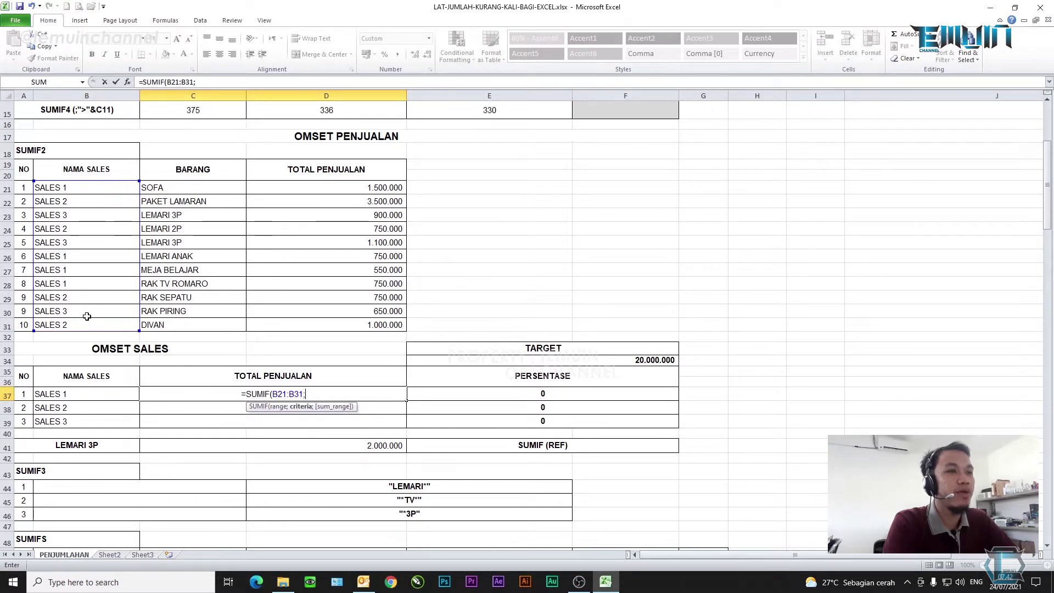
{"action": "type", "text": "\""}
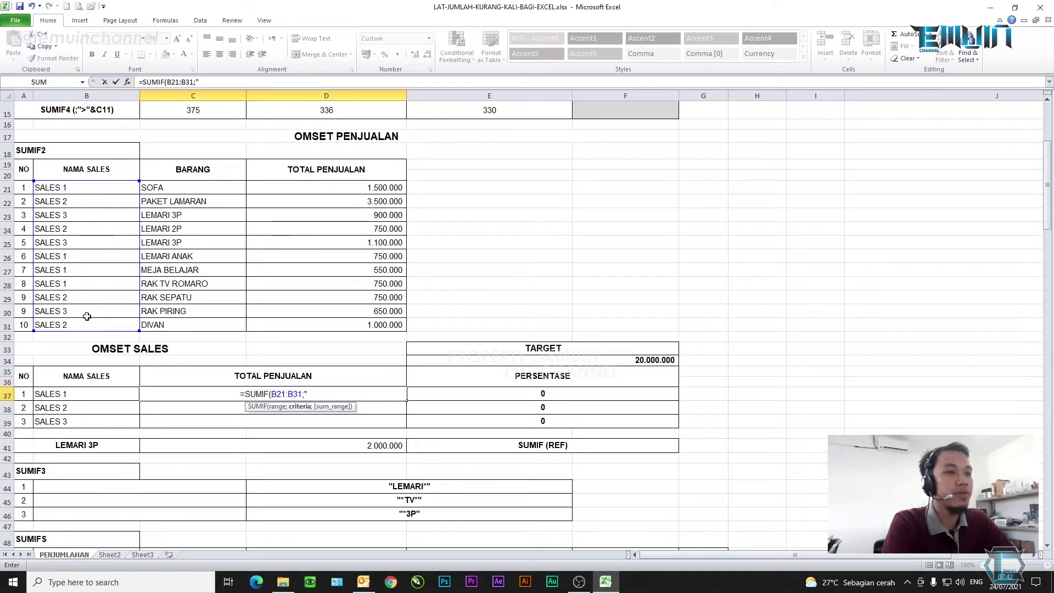
{"action": "type", "text": "SALES 1\""}
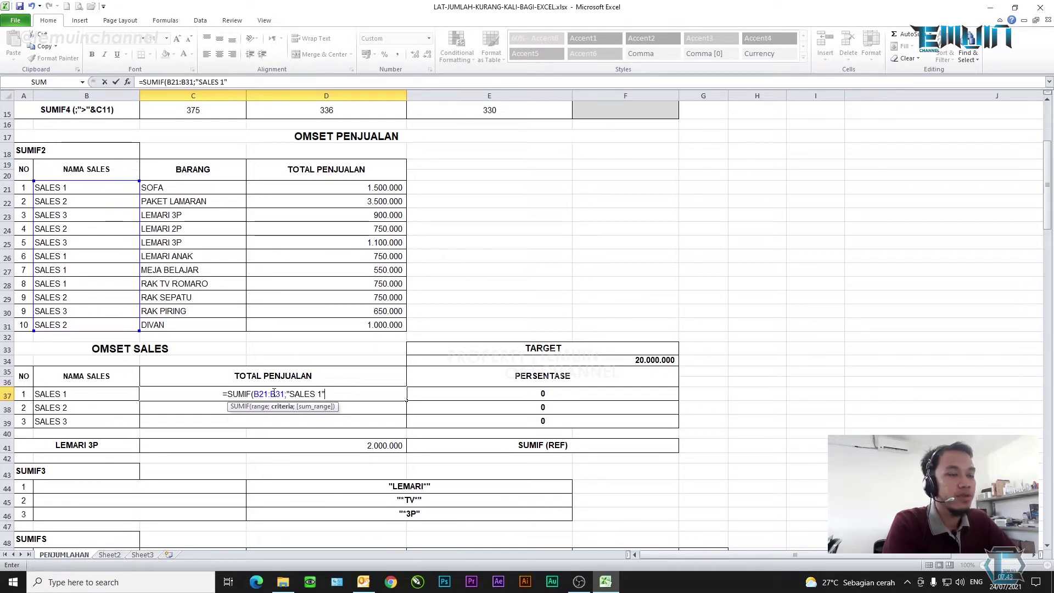
{"action": "type", "text": ";"}
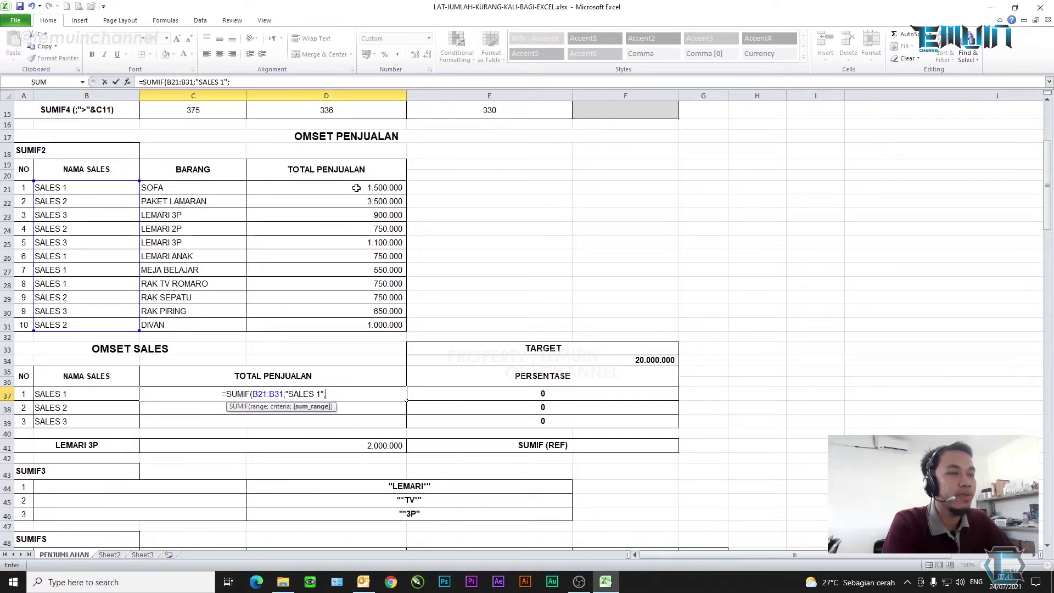
{"action": "left_click_drag", "start_coordinate": [356, 188], "coordinate": [359, 323]}
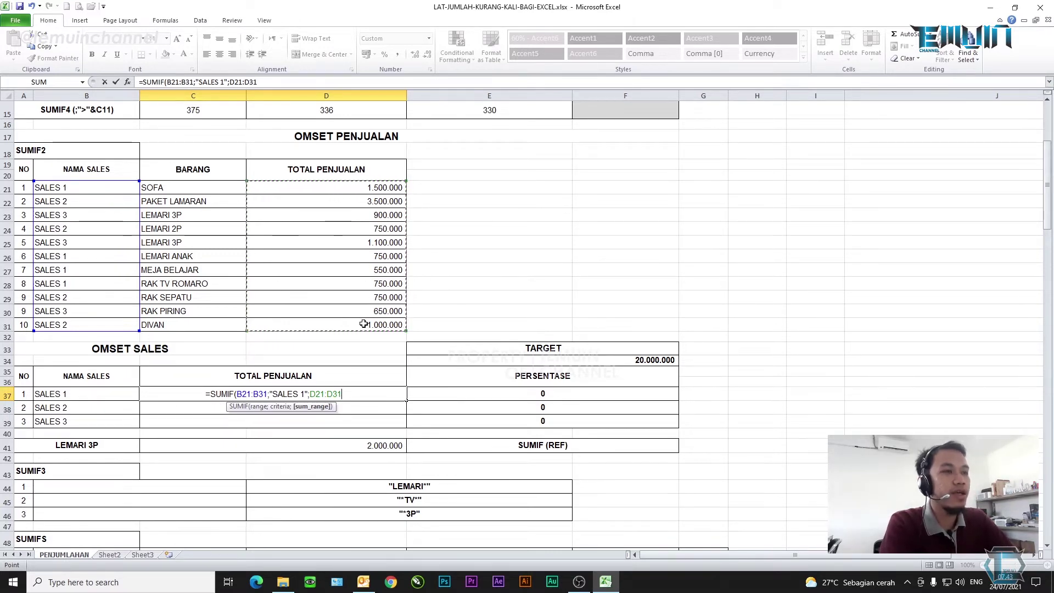
{"action": "type", "text": ")"}
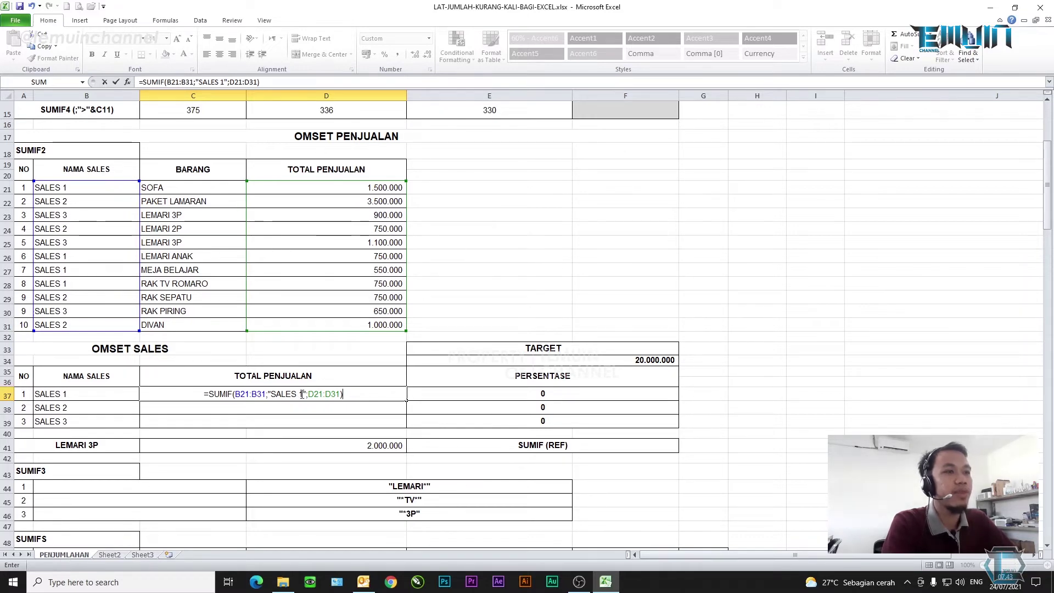
{"action": "key", "text": "Return"}
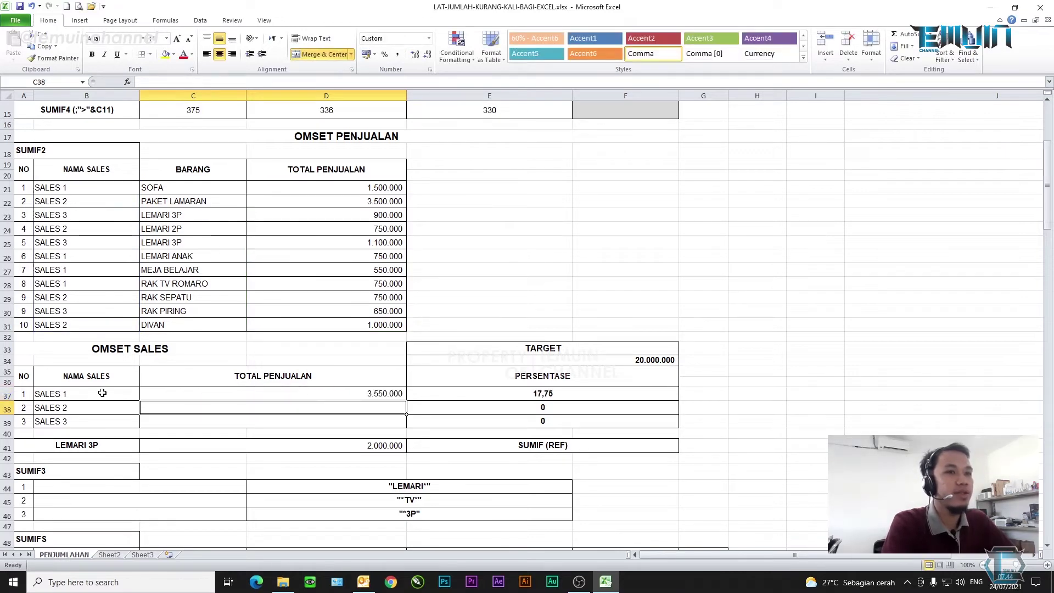
Highlight the SALES 1 name cells B21 and B26:B28 in the OMSET PENJUALAN table with yellow fill
{"action": "left_click", "coordinate": [218, 394]}
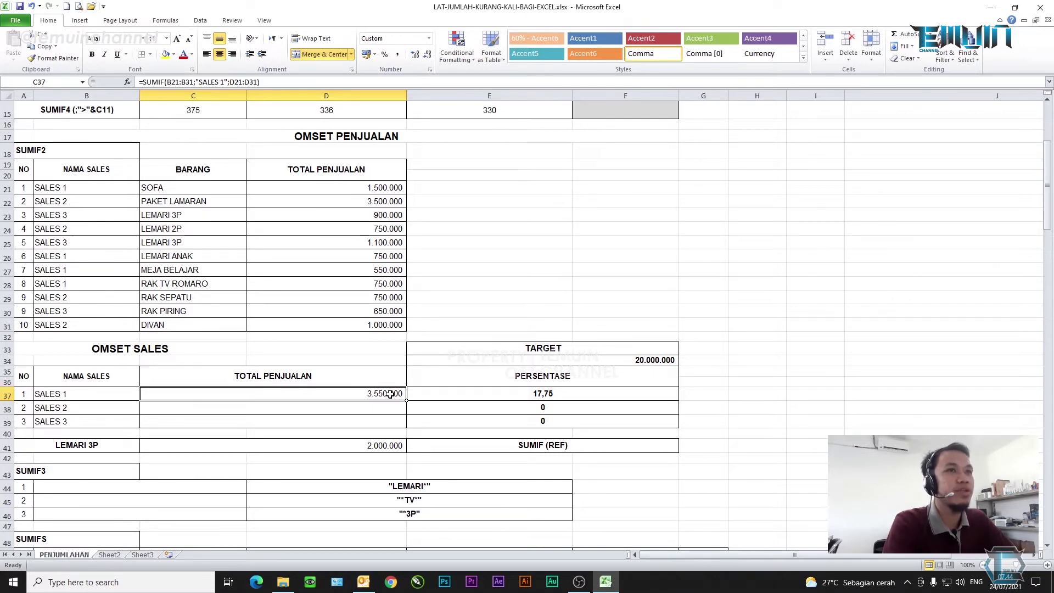
{"action": "left_click", "coordinate": [107, 188]}
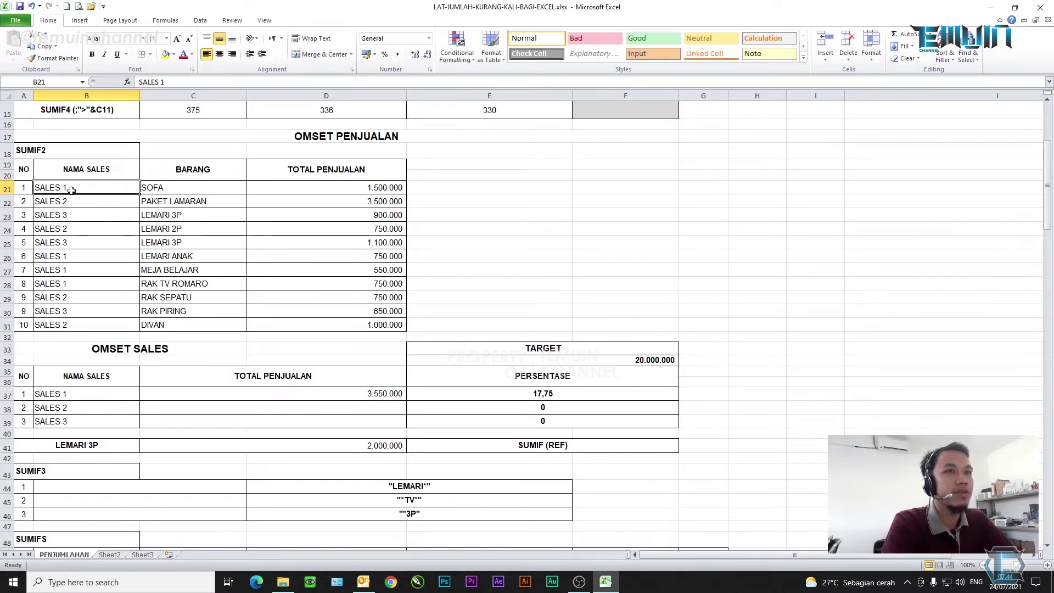
{"action": "left_click", "coordinate": [78, 258], "text": "ctrl"}
{"action": "left_click", "coordinate": [79, 269], "text": "ctrl"}
{"action": "left_click", "coordinate": [80, 285], "text": "ctrl"}
{"action": "left_click", "coordinate": [166, 54]}
{"action": "left_click", "coordinate": [194, 239]}
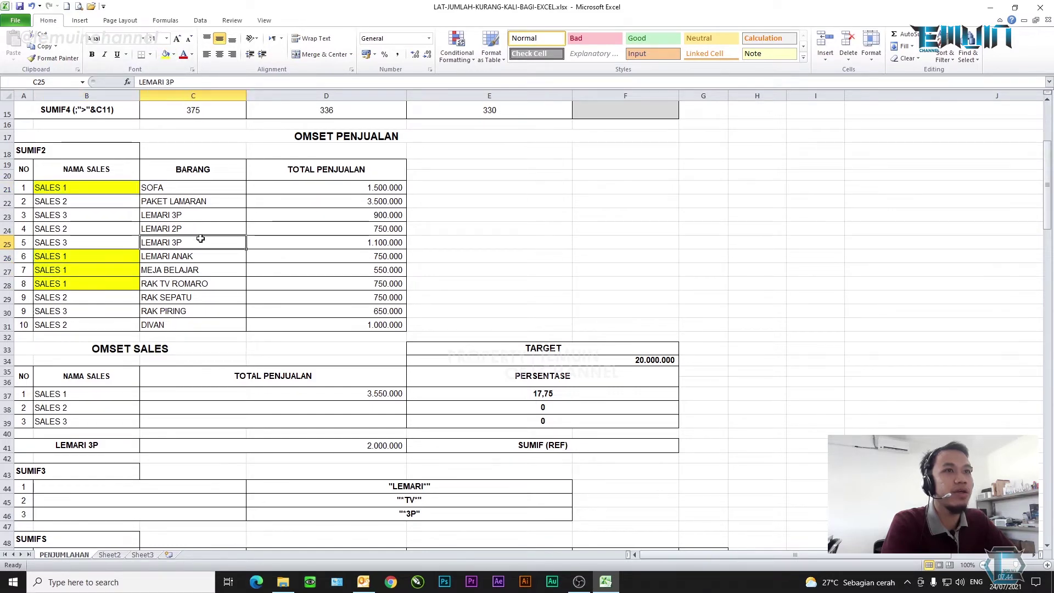
Check the sum of the SALES 1 amounts in D21 and D26:D28 against the SUMIF total
{"action": "left_click", "coordinate": [362, 187]}
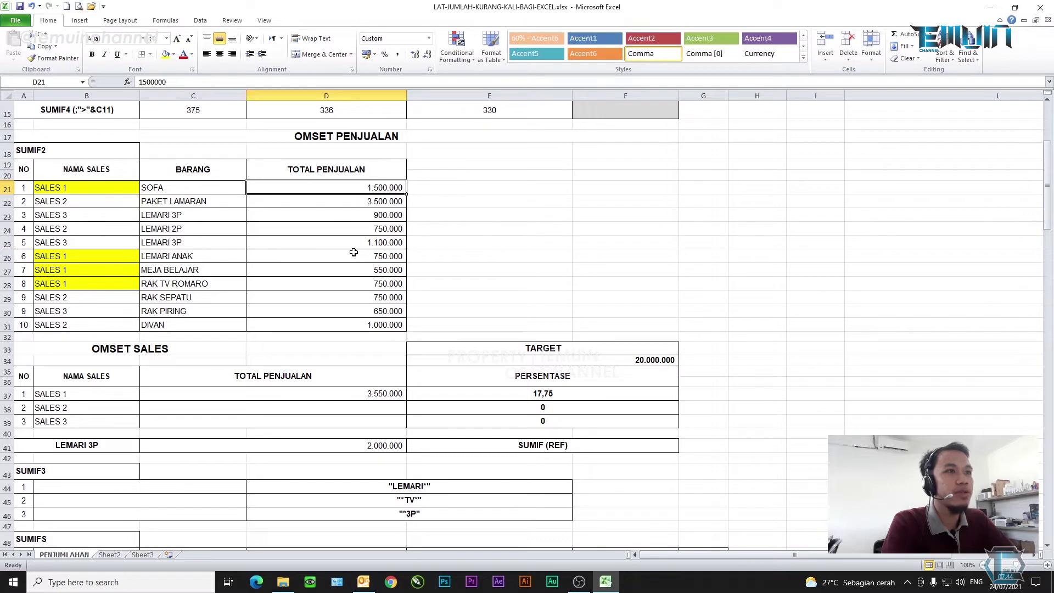
{"action": "left_click_drag", "start_coordinate": [355, 254], "coordinate": [360, 282]}
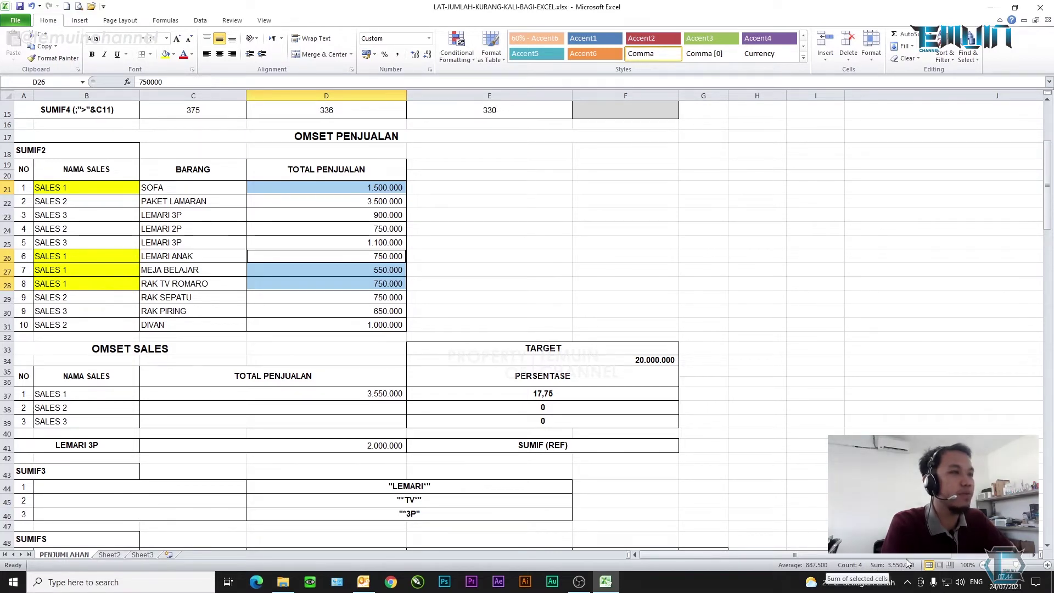
{"action": "left_click", "coordinate": [112, 191]}
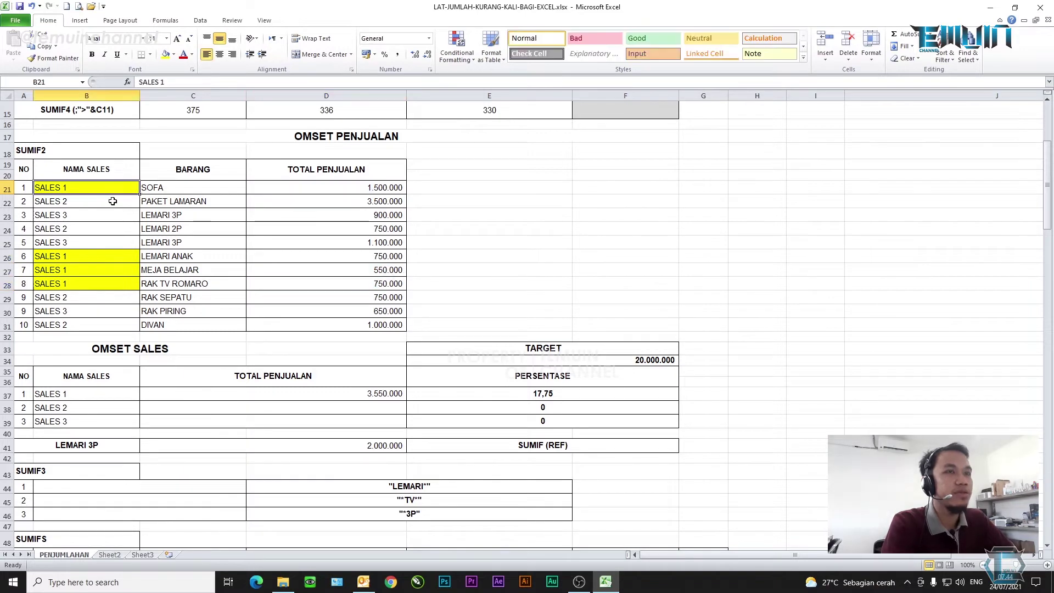
Review the range, criterion and sum range arguments of the SALES 1 SUMIF formula in C37
{"action": "left_click", "coordinate": [335, 392]}
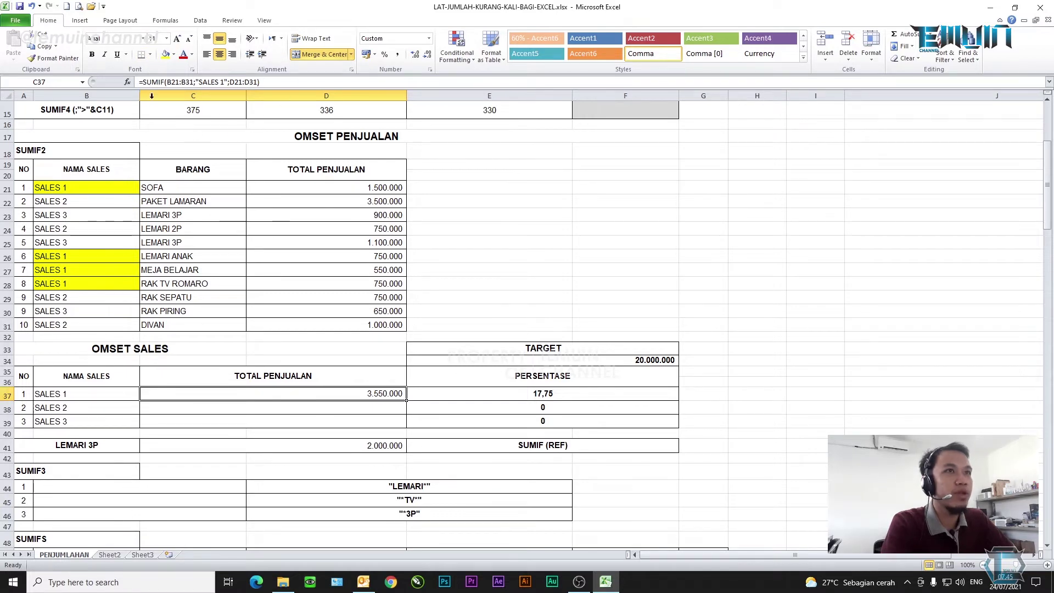
{"action": "left_click", "coordinate": [262, 81]}
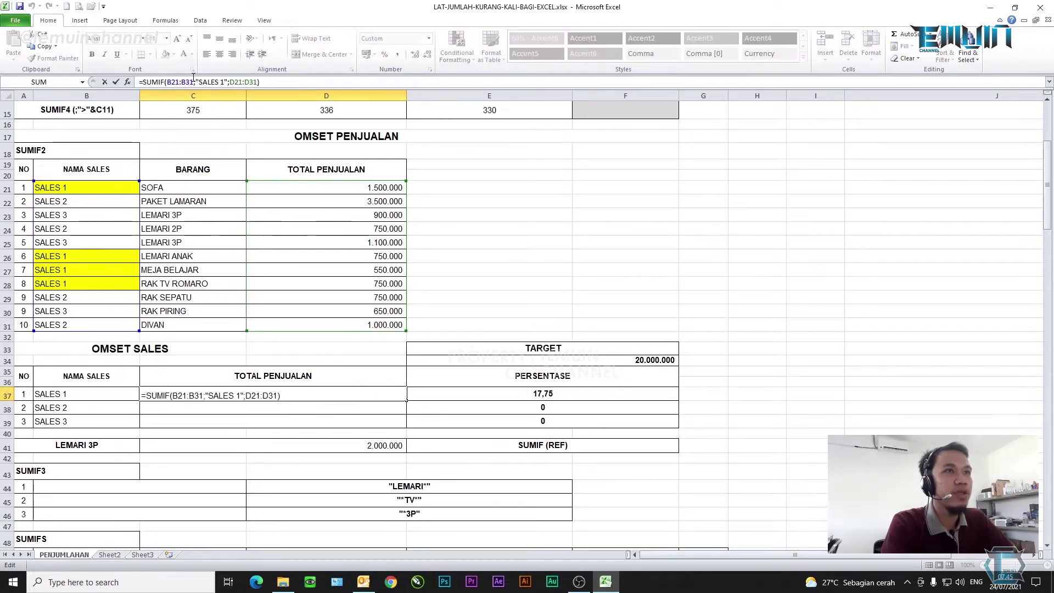
{"action": "left_click_drag", "start_coordinate": [193, 82], "coordinate": [258, 82]}
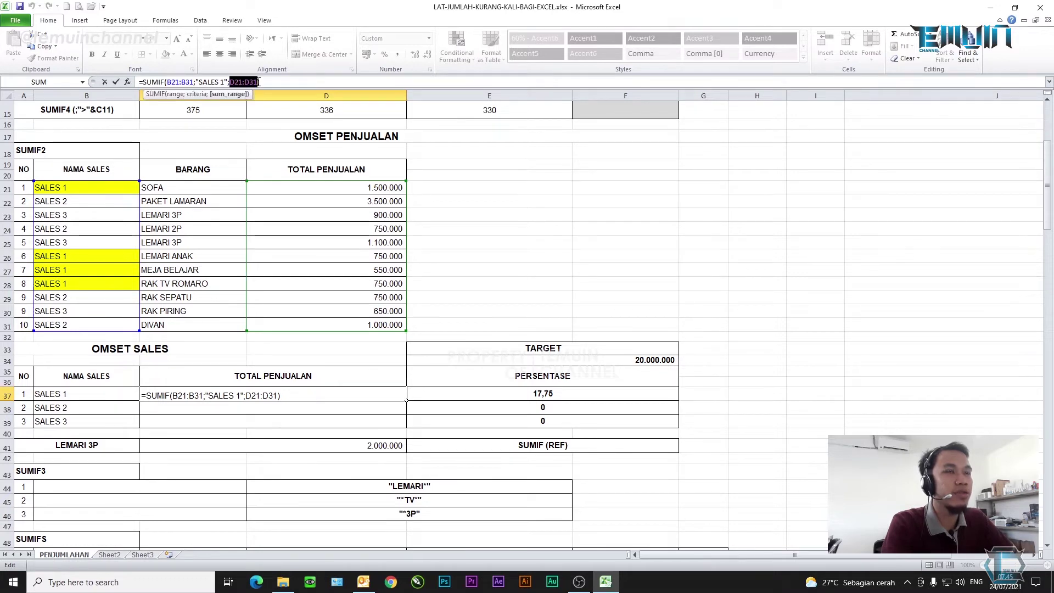
{"action": "left_click", "coordinate": [264, 81]}
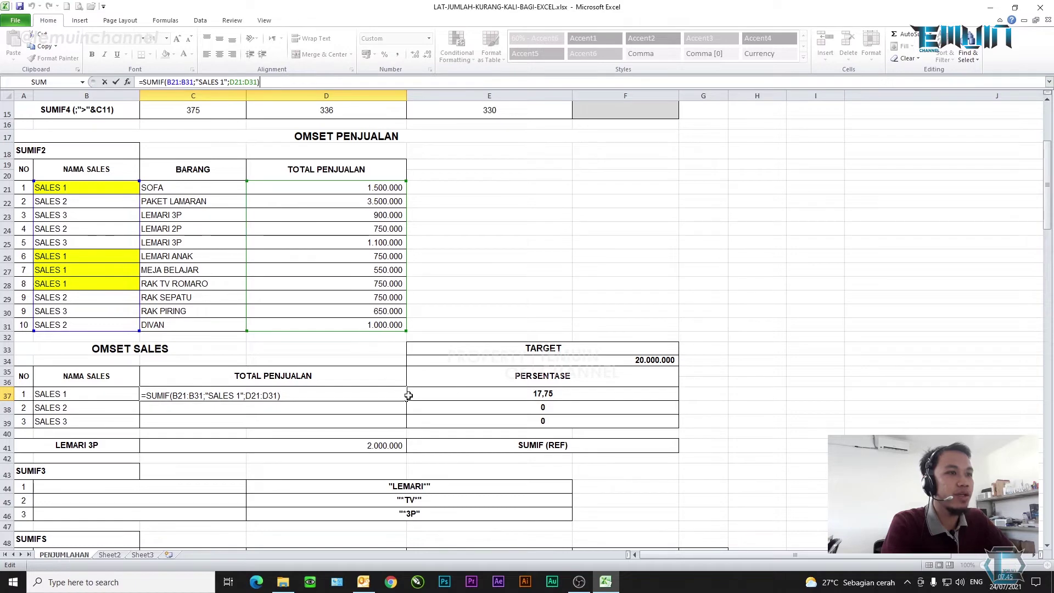
{"action": "key", "text": "Return"}
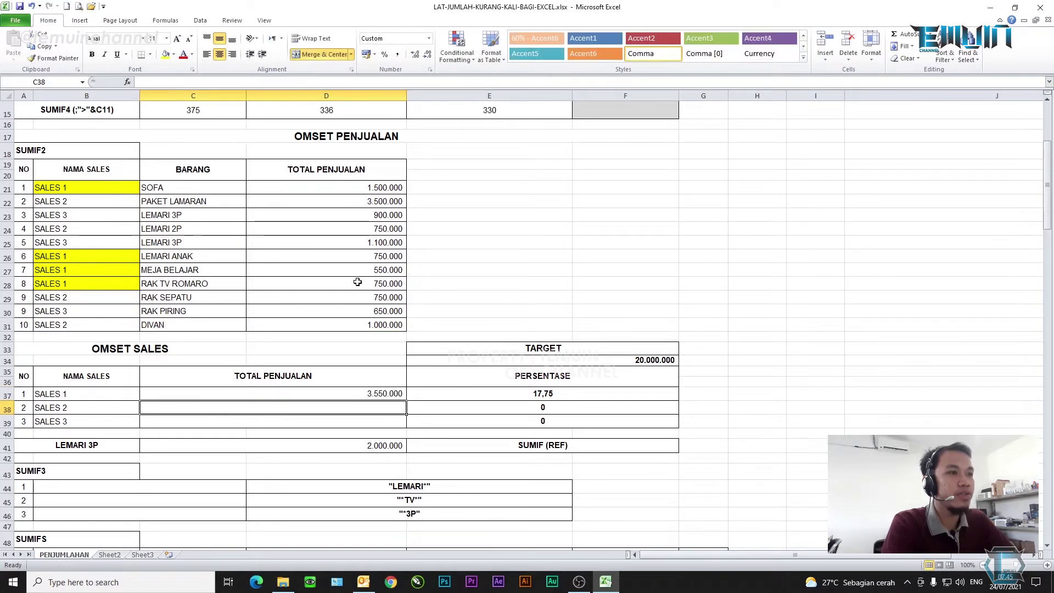
{"action": "left_click", "coordinate": [393, 394]}
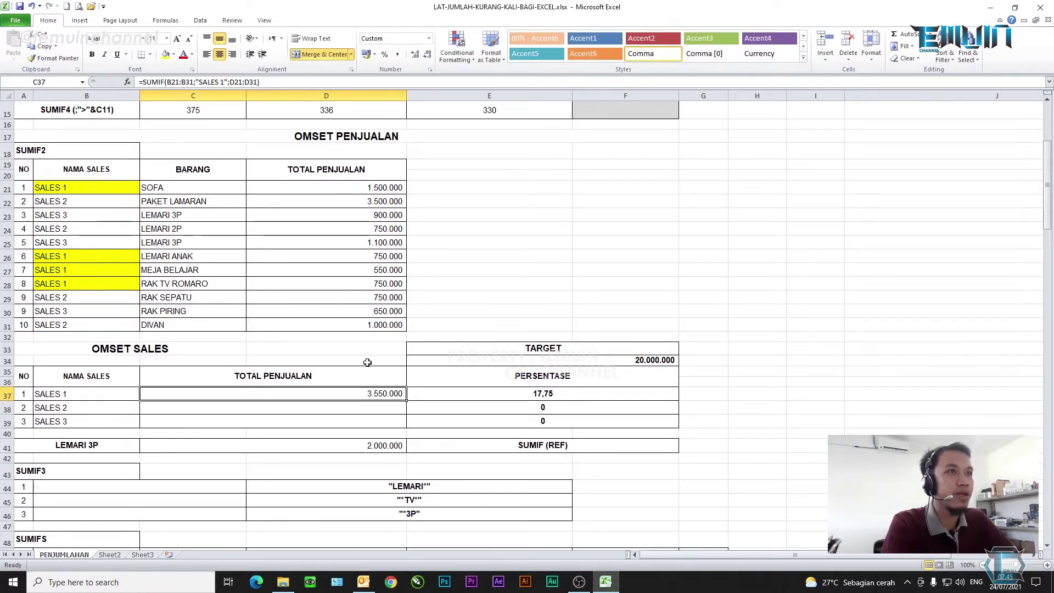
{"action": "left_click", "coordinate": [302, 82]}
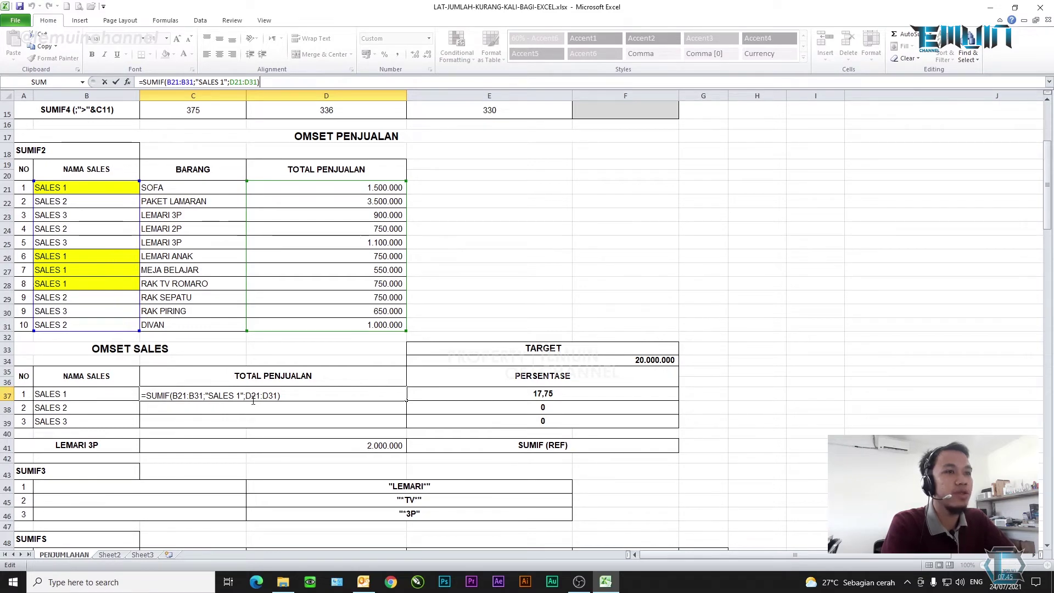
{"action": "key", "text": "Return"}
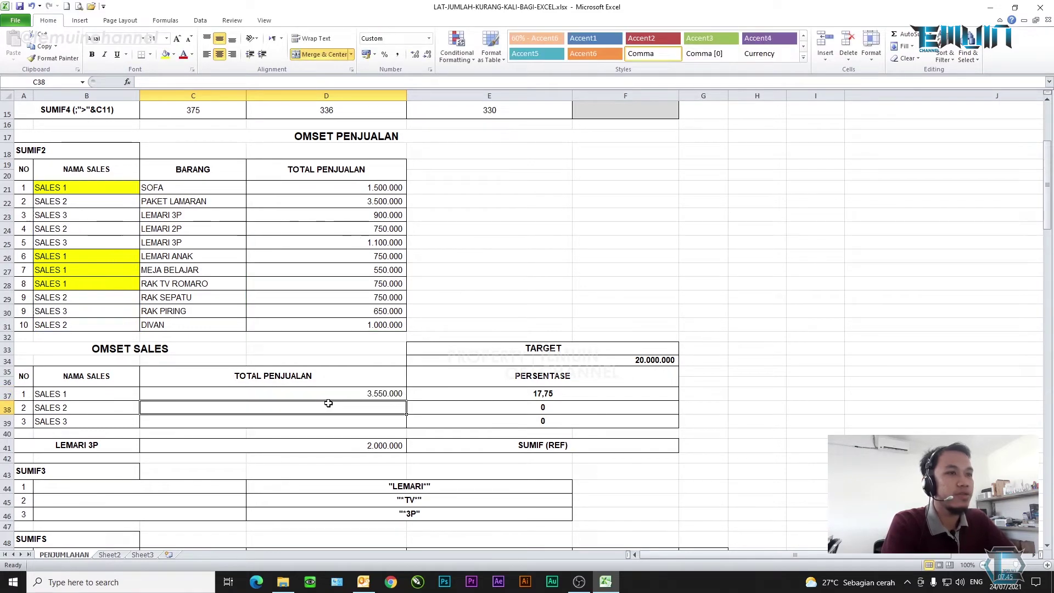
Try to fill the C37 SUMIF formula down to C38, check its ranges, and clear the copy
{"action": "left_click", "coordinate": [341, 396]}
{"action": "left_click_drag", "start_coordinate": [406, 400], "coordinate": [393, 409]}
{"action": "left_click", "coordinate": [389, 409]}
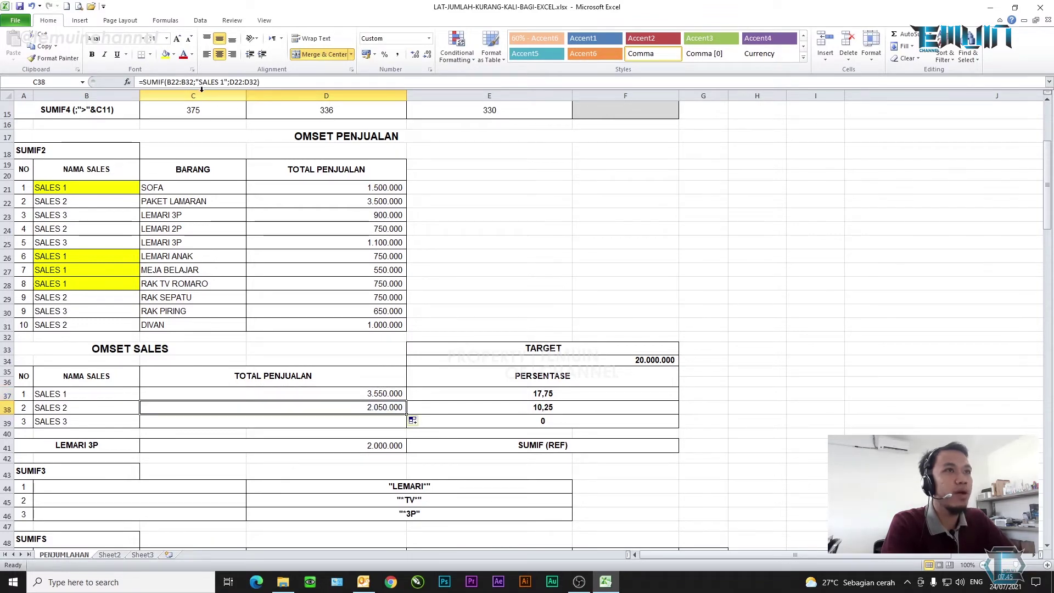
{"action": "left_click", "coordinate": [282, 81]}
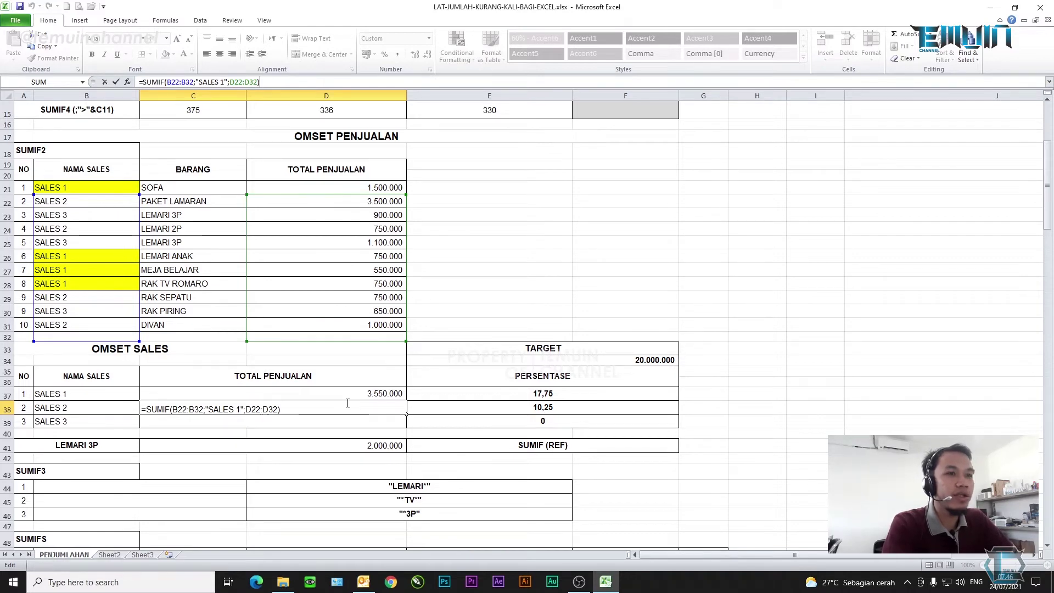
{"action": "key", "text": "ctrl+Return"}
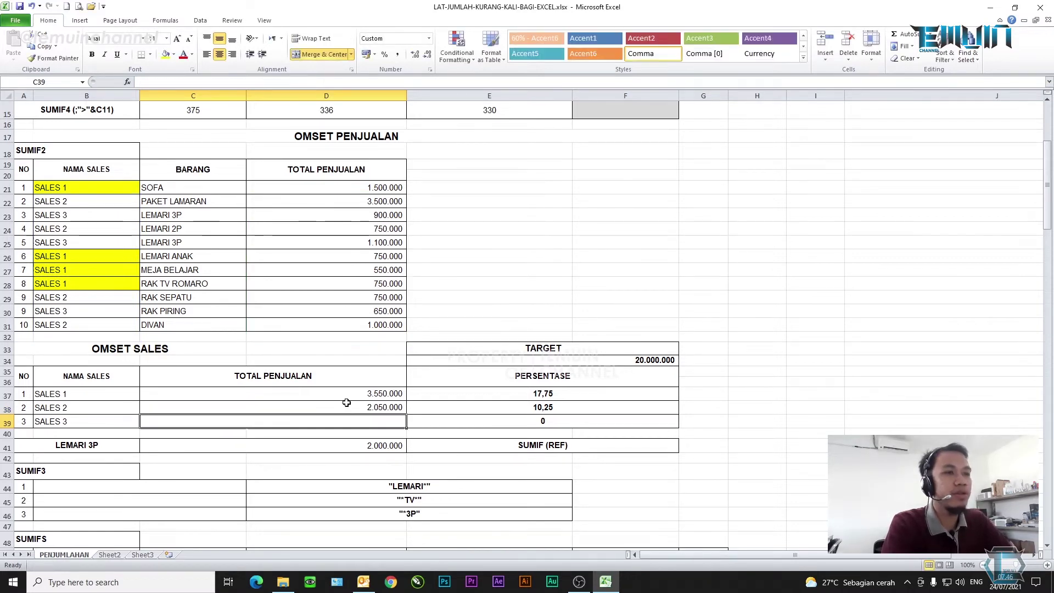
{"action": "key", "text": "Delete"}
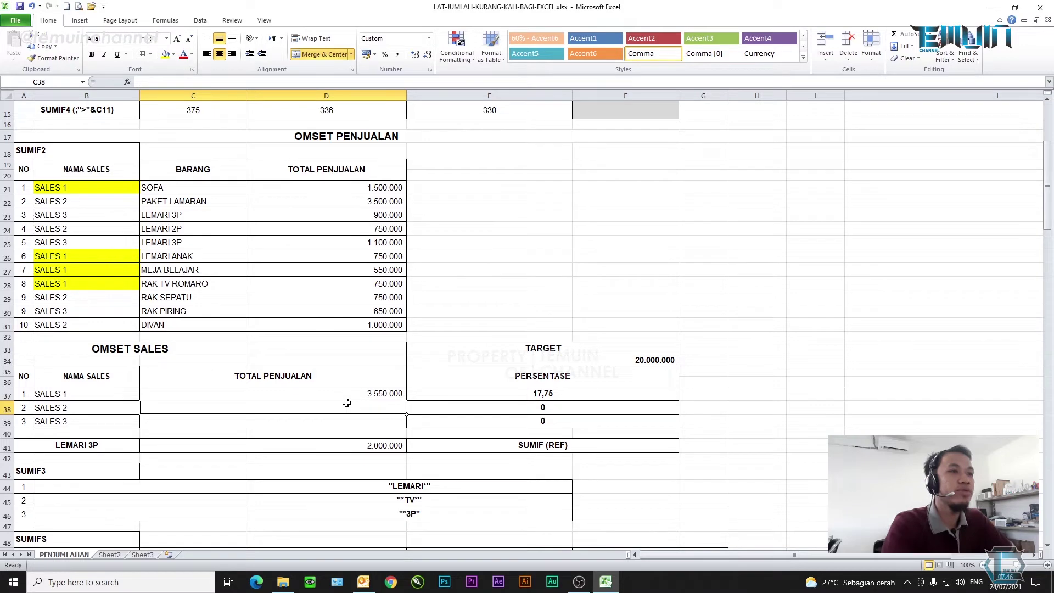
Make both ranges in the C37 SUMIF formula absolute, as $B$21:$B$31 and $D$21:$D$31
{"action": "left_click", "coordinate": [349, 395]}
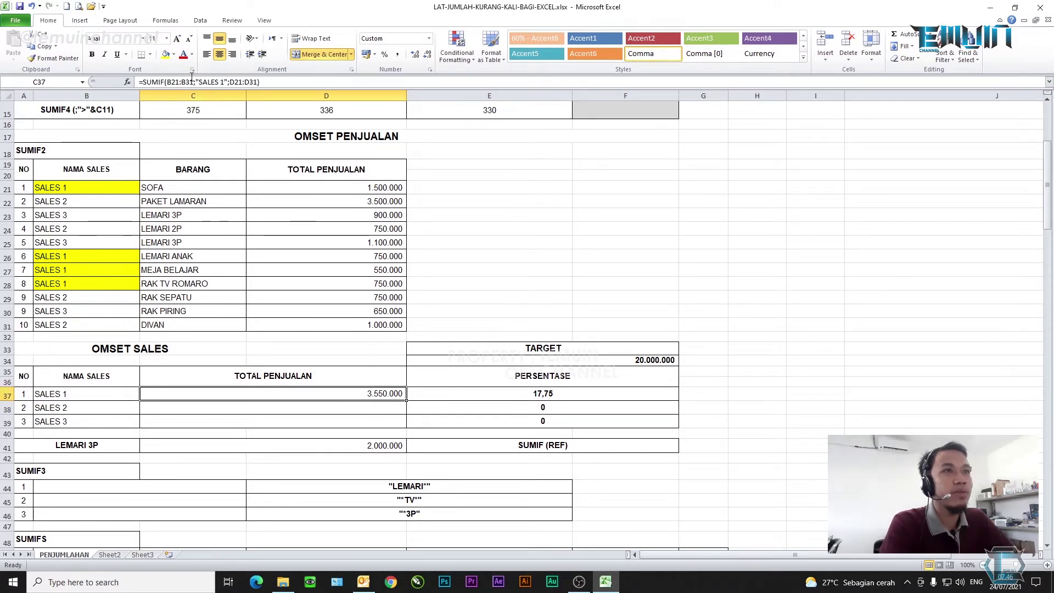
{"action": "left_click_drag", "start_coordinate": [192, 81], "coordinate": [170, 83]}
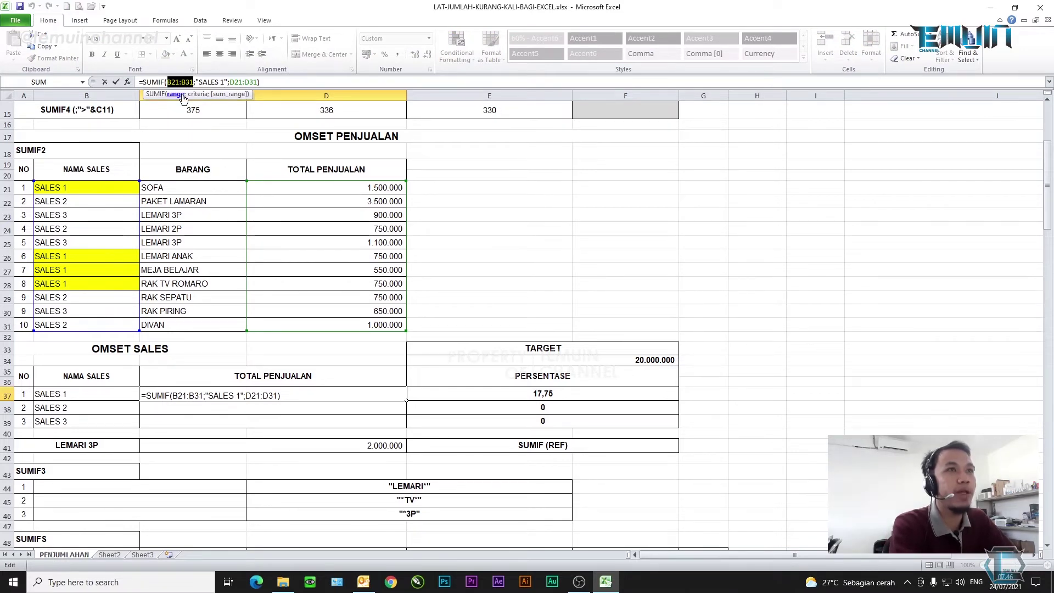
{"action": "key", "text": "F4"}
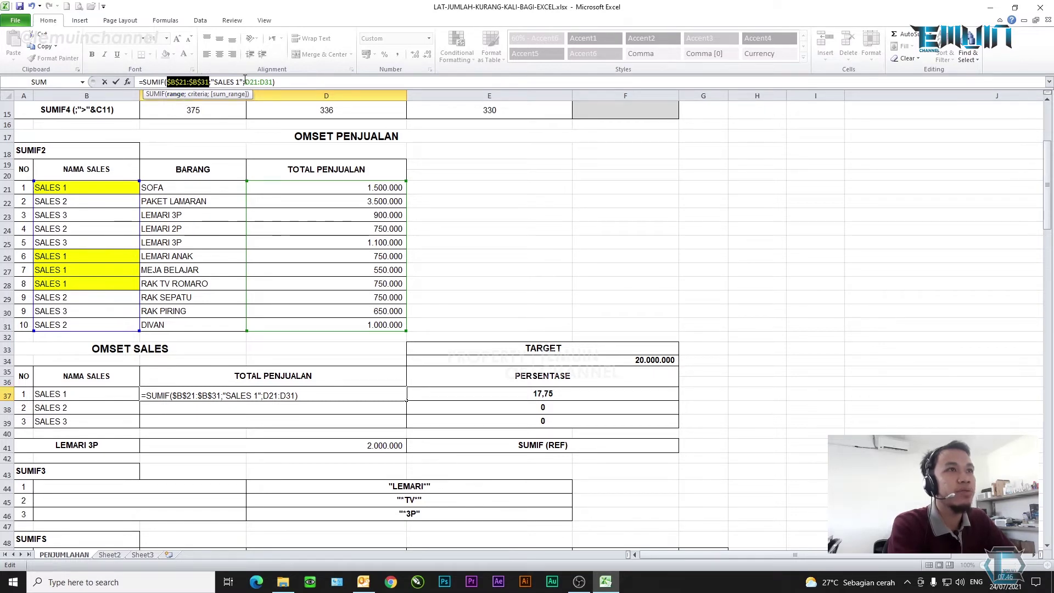
{"action": "mouse_move", "coordinate": [245, 81]}
{"action": "left_mouse_down"}
{"action": "mouse_move", "coordinate": [262, 82]}
{"action": "mouse_move", "coordinate": [248, 82]}
{"action": "left_mouse_up"}
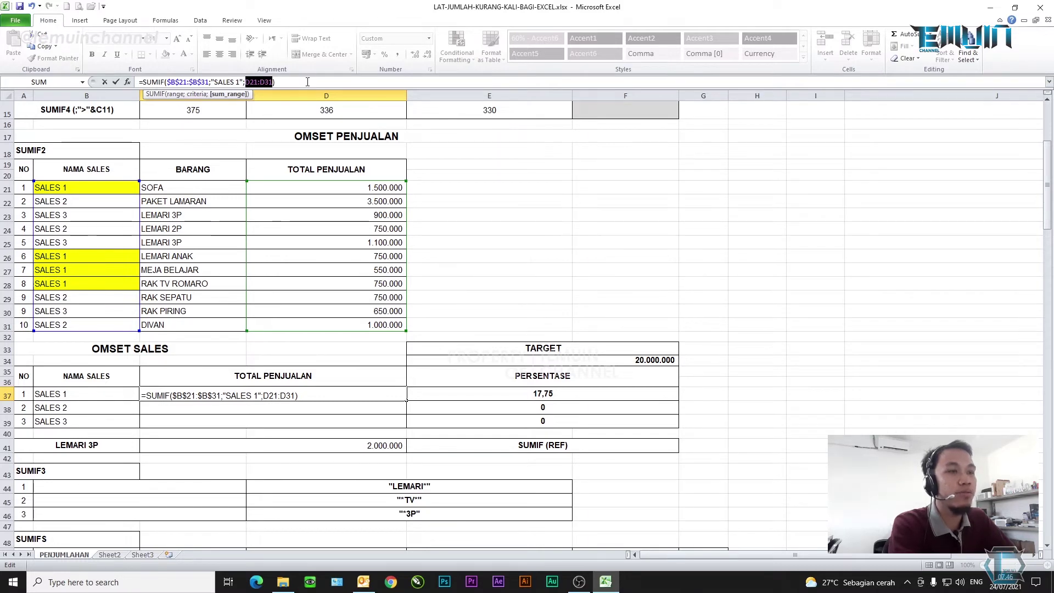
{"action": "key", "text": "F4"}
{"action": "key", "text": "Return"}
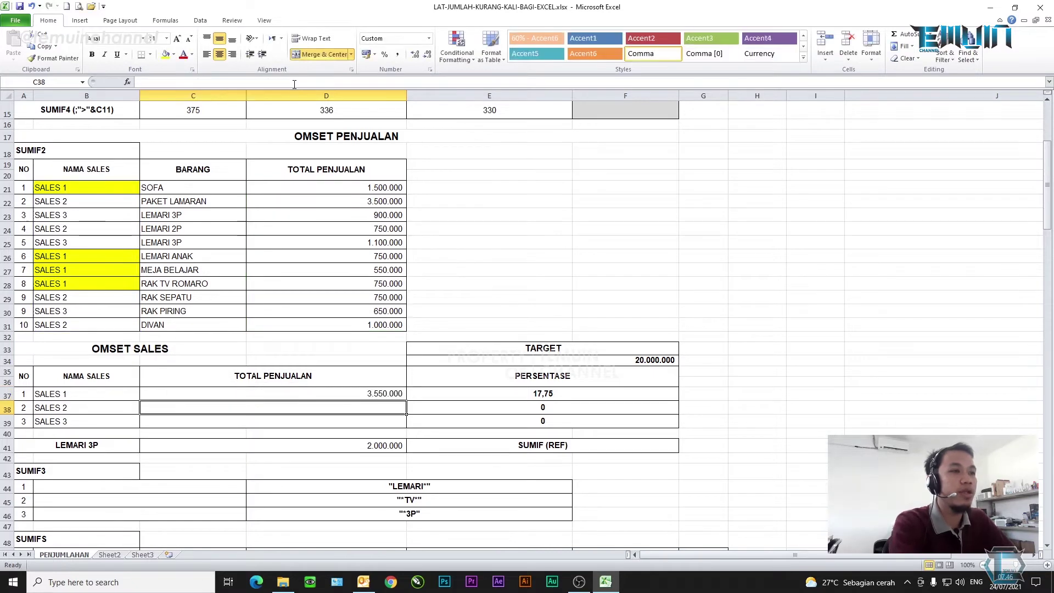
{"action": "left_click", "coordinate": [378, 82]}
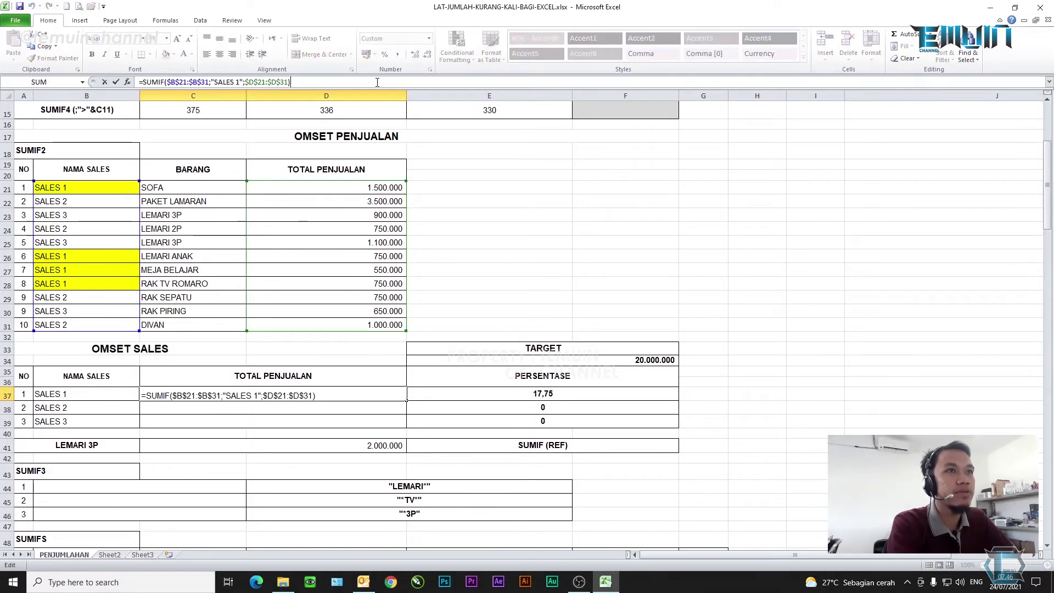
{"action": "key", "text": "Return"}
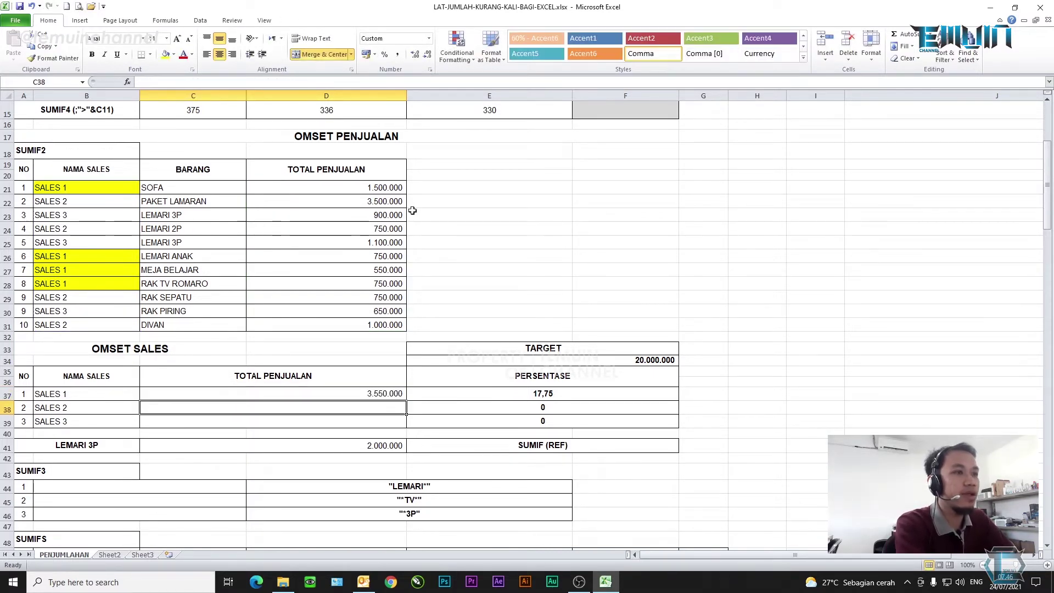
Fill the SALES 1 SUMIF formula from C37 down to C38 and check its ranges
{"action": "mouse_move", "coordinate": [405, 400]}
{"action": "left_mouse_down"}
{"action": "mouse_move", "coordinate": [405, 413]}
{"action": "mouse_move", "coordinate": [397, 409]}
{"action": "left_mouse_up"}
{"action": "left_click", "coordinate": [395, 408]}
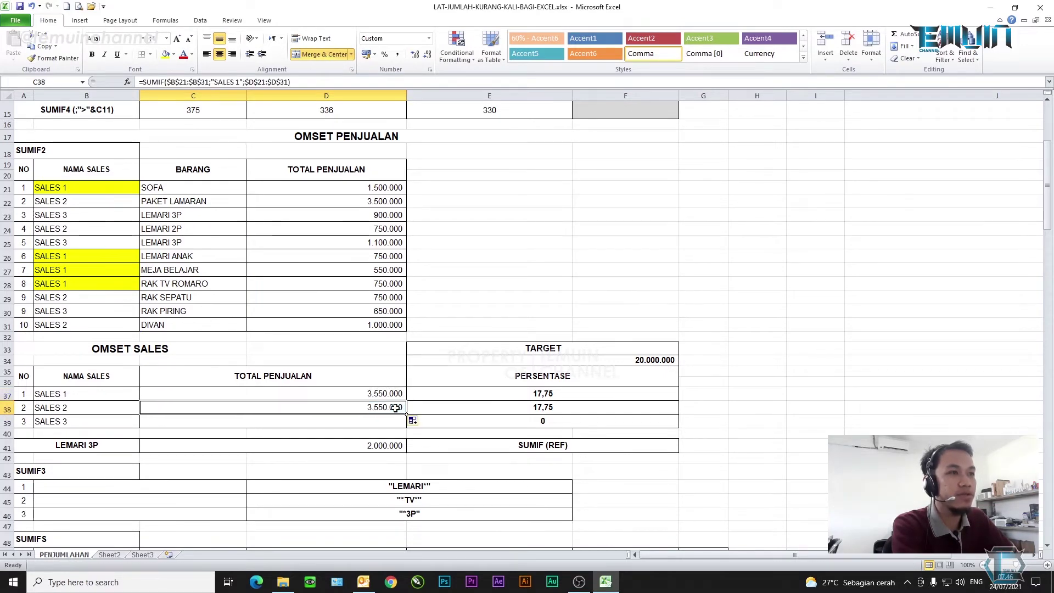
{"action": "left_click", "coordinate": [291, 82]}
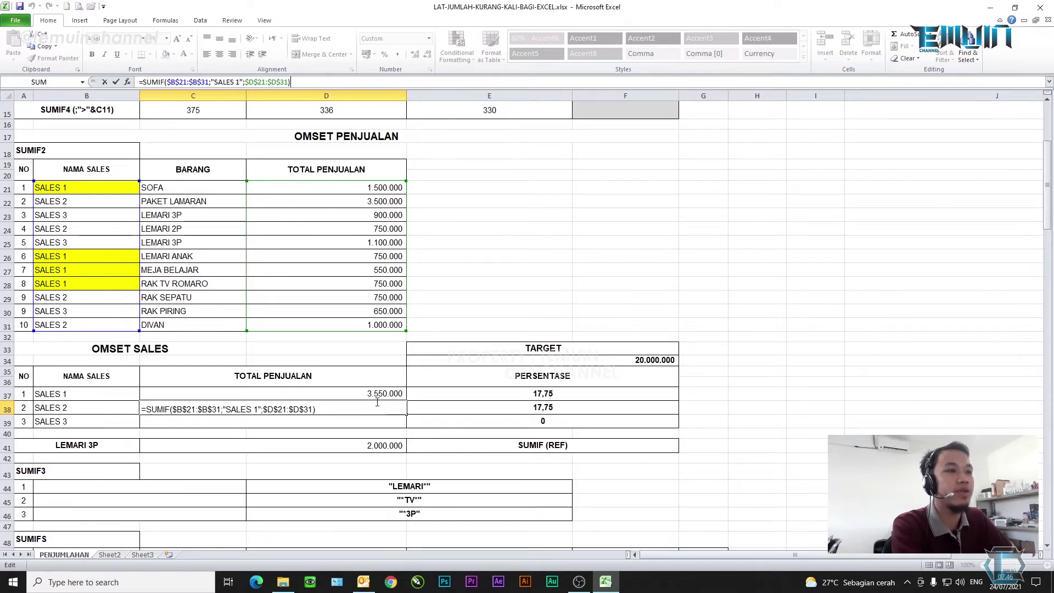
{"action": "key", "text": "Return"}
Change the criterion of the SUMIF formula in C38 to "SALES 2"
{"action": "left_click", "coordinate": [289, 407]}
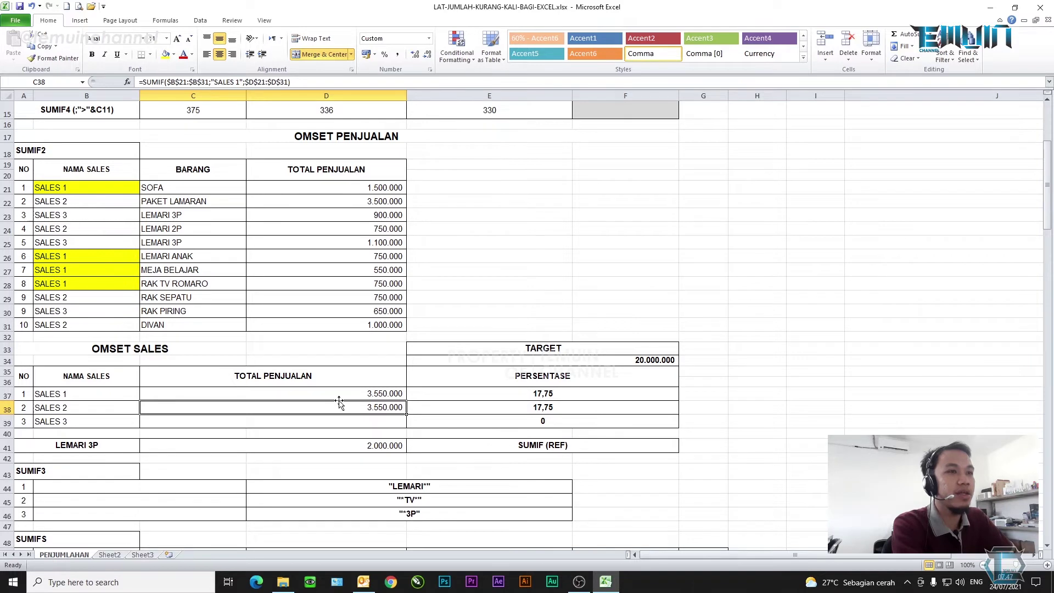
{"action": "left_click", "coordinate": [240, 82]}
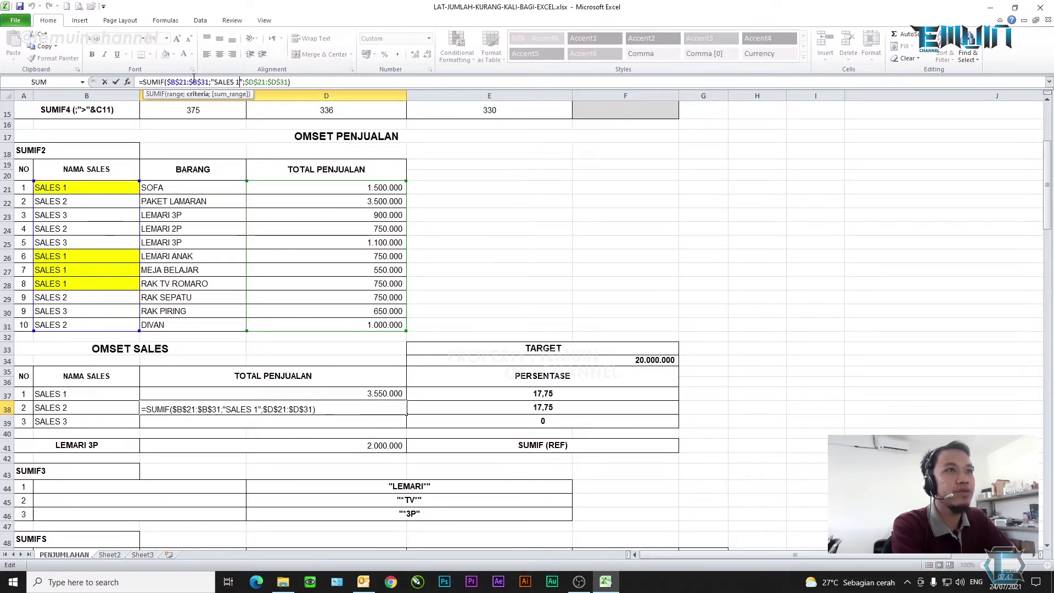
{"action": "key", "text": "BackSpace"}
{"action": "type", "text": "2"}
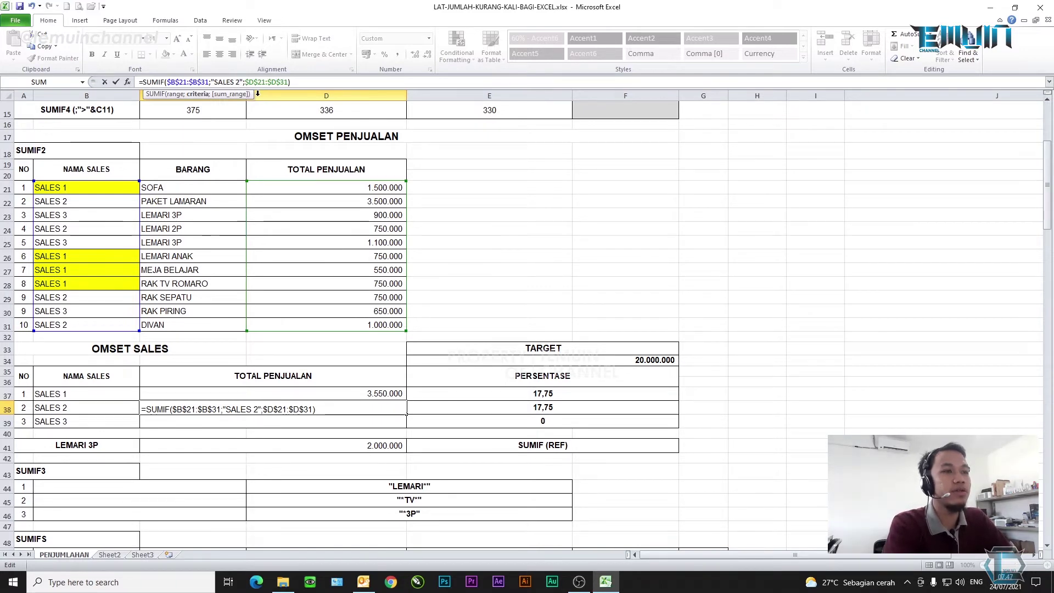
{"action": "key", "text": "Return"}
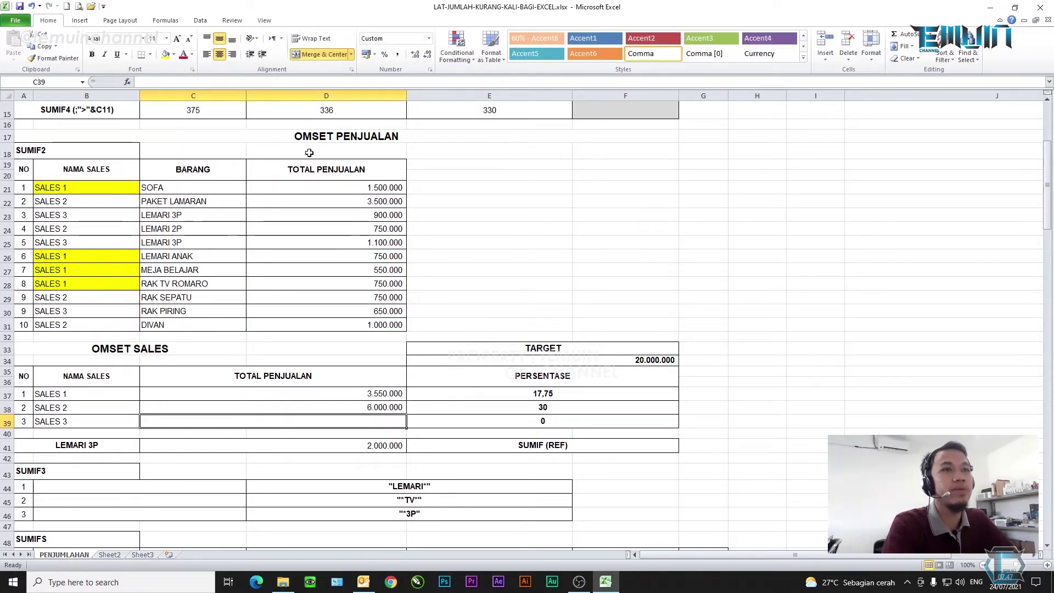
Check the sum of the SALES 2 amounts in D22, D24, D29 and D31 against the SUMIF total in C38
{"action": "left_click", "coordinate": [368, 407]}
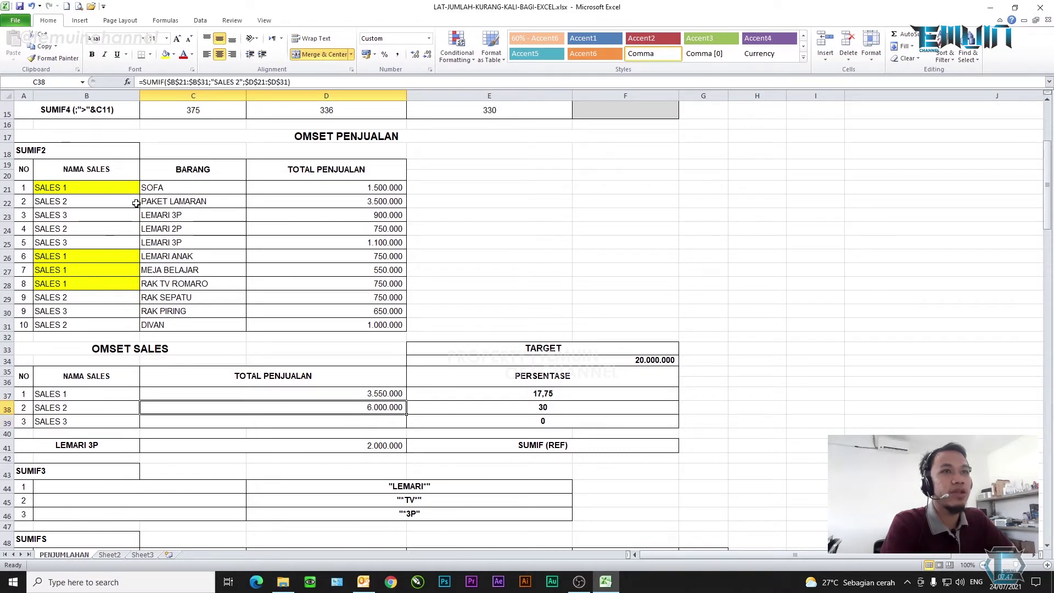
{"action": "left_click", "coordinate": [375, 202]}
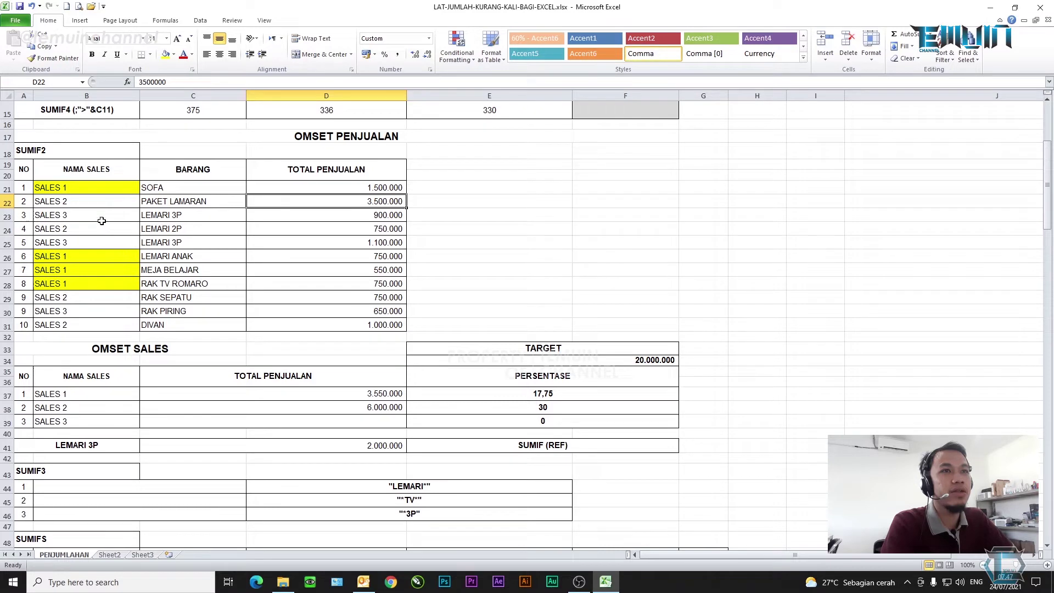
{"action": "left_click", "coordinate": [329, 229], "text": "ctrl"}
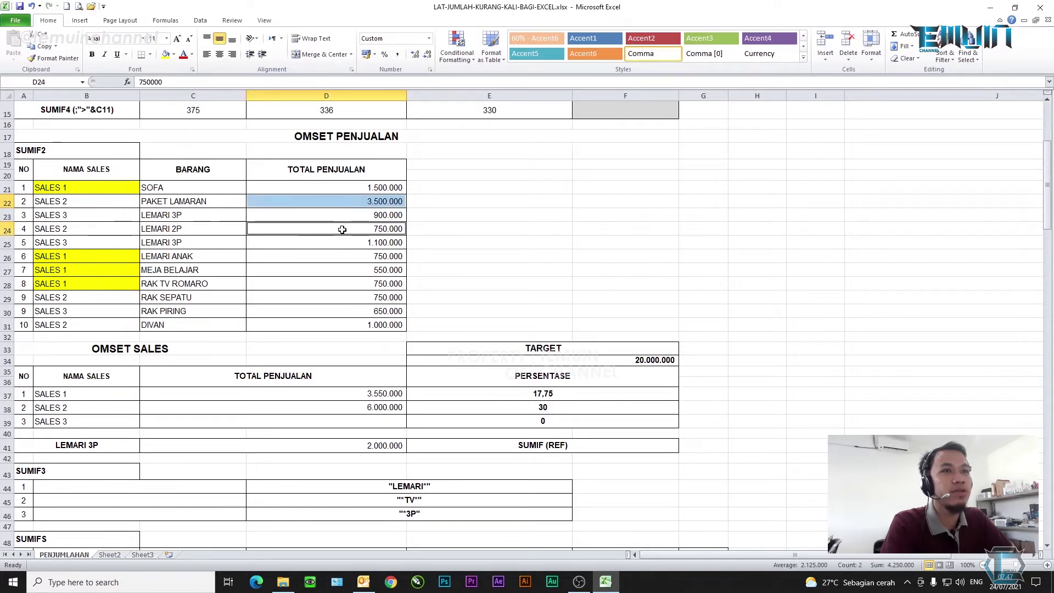
{"action": "left_click", "coordinate": [348, 297], "text": "ctrl"}
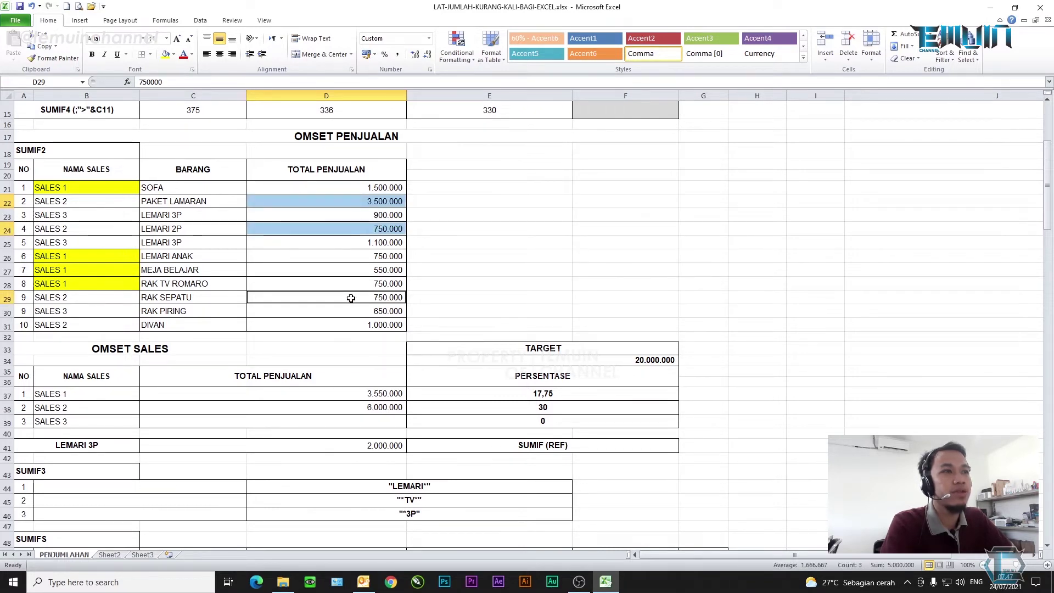
{"action": "left_click", "coordinate": [348, 327], "text": "ctrl"}
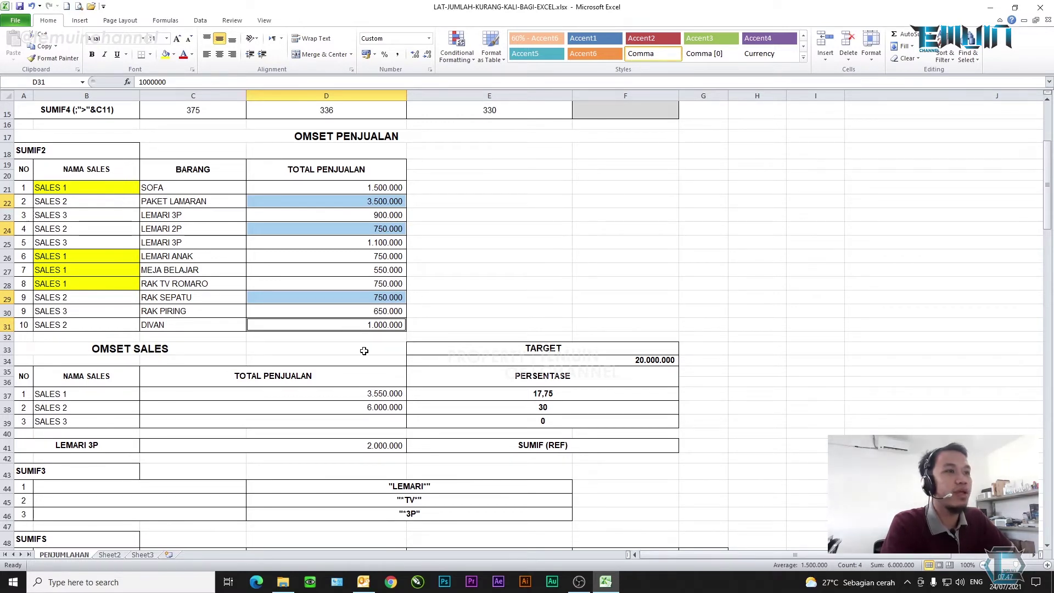
{"action": "left_click", "coordinate": [378, 409]}
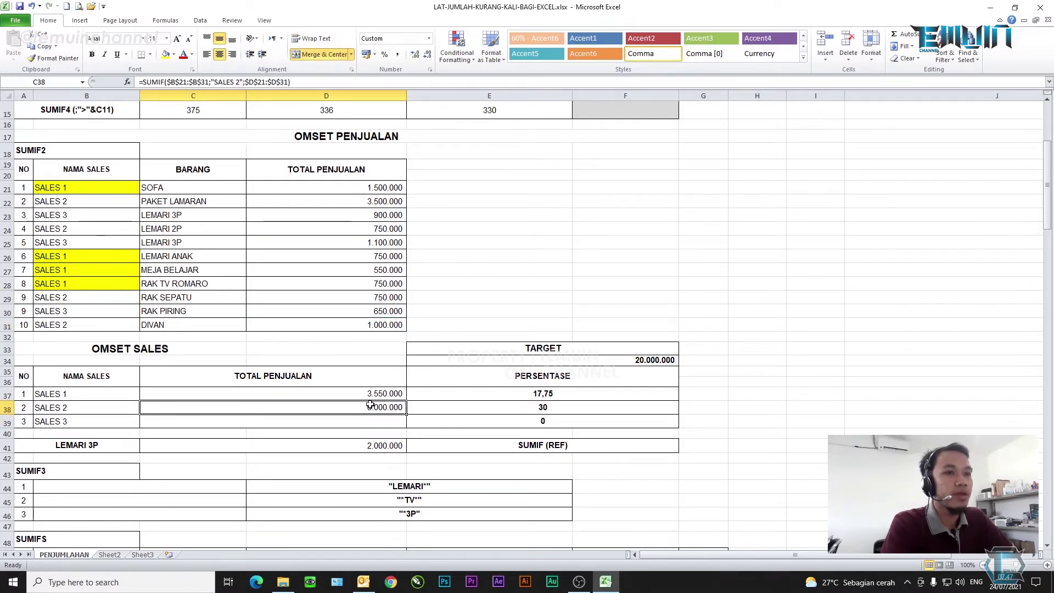
Fill the SUMIF formula from C38 down to C39 and replace its "SALES 2" criterion with a reference to B39
{"action": "scroll", "coordinate": [349, 400], "scroll_direction": "down", "scroll_amount": 1}
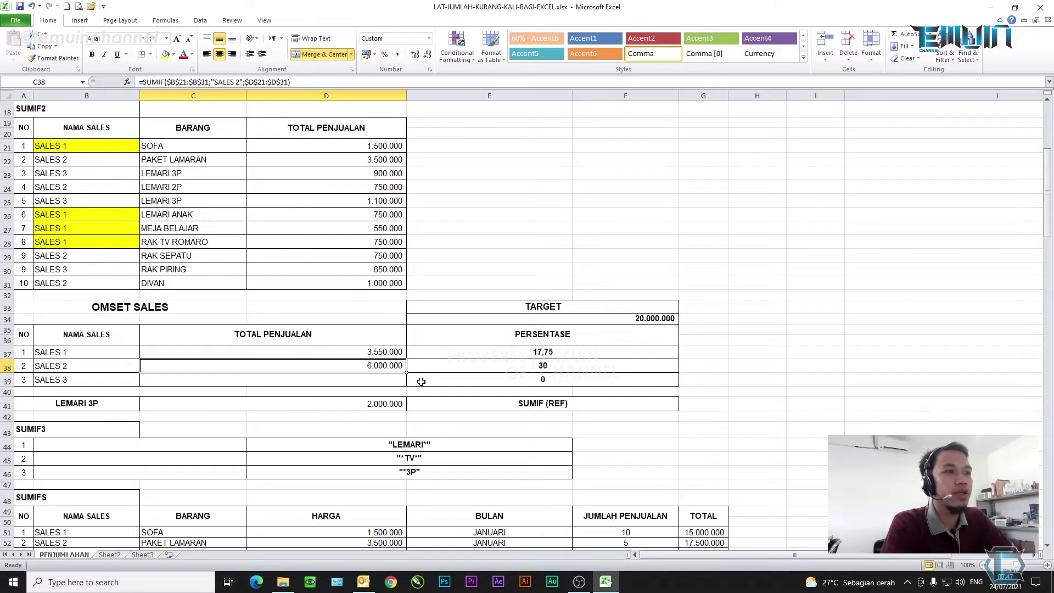
{"action": "left_click_drag", "start_coordinate": [407, 373], "coordinate": [408, 386]}
{"action": "left_click", "coordinate": [382, 379]}
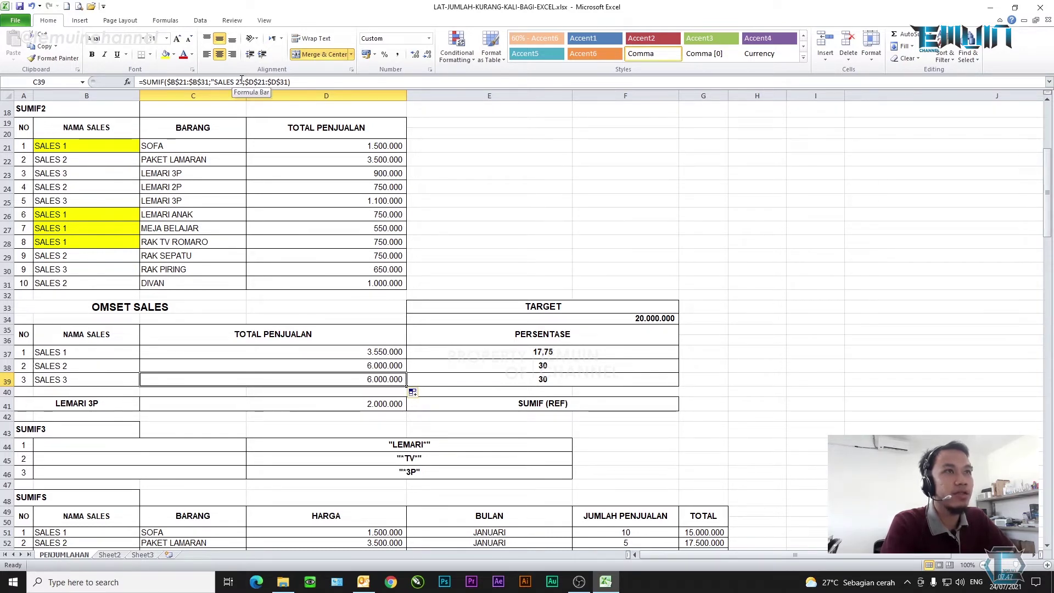
{"action": "left_click_drag", "start_coordinate": [243, 80], "coordinate": [212, 82]}
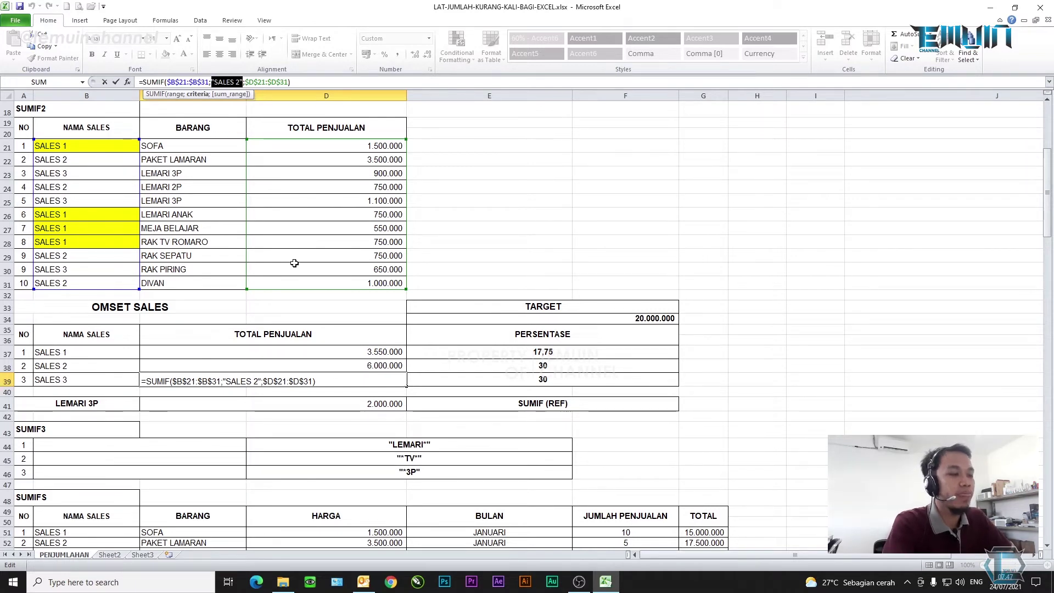
{"action": "key", "text": "BackSpace"}
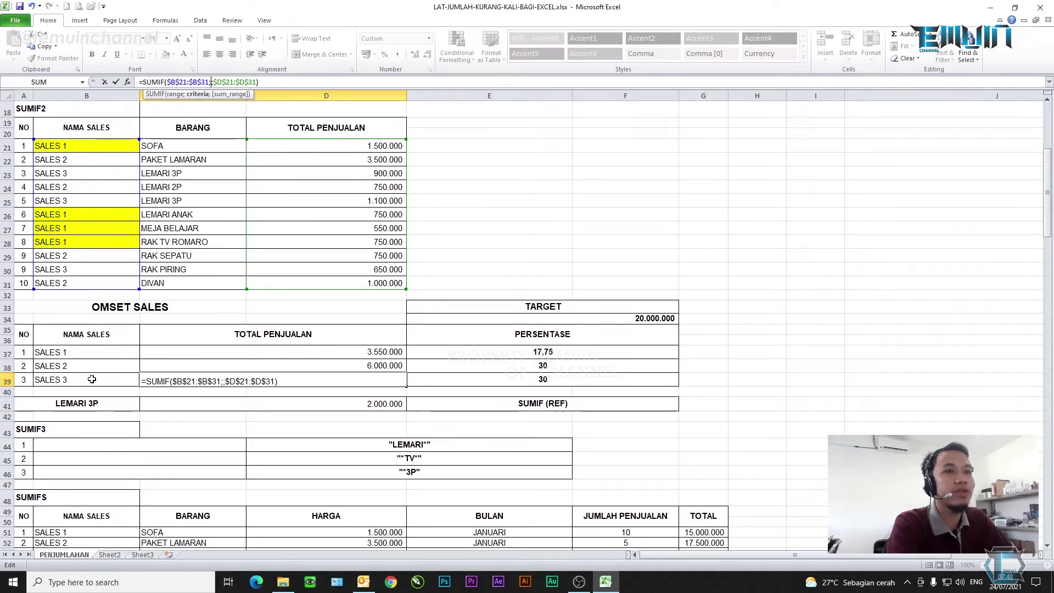
{"action": "left_click", "coordinate": [74, 380]}
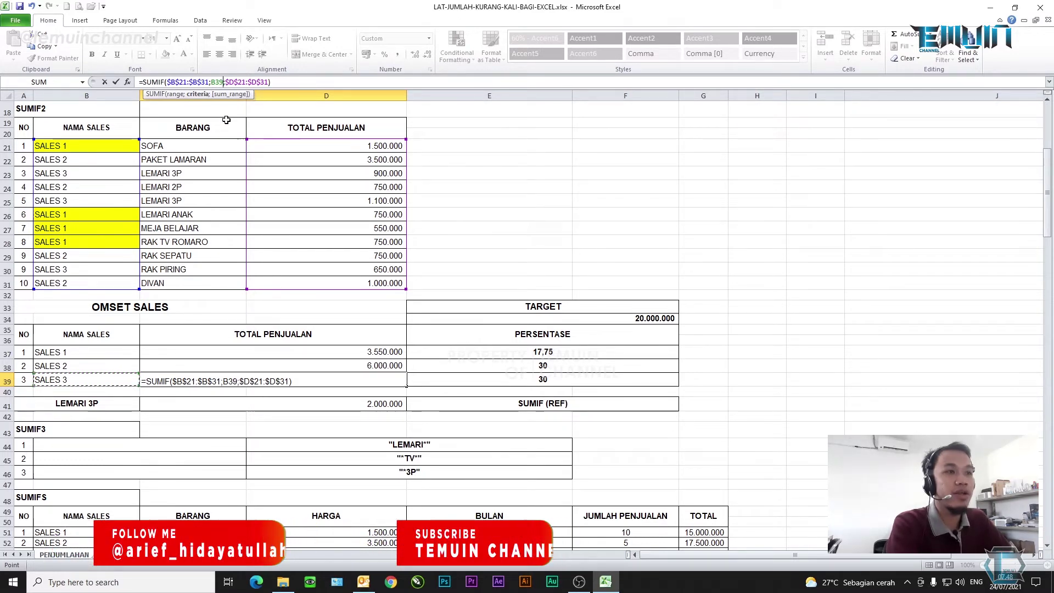
{"action": "key", "text": "Return"}
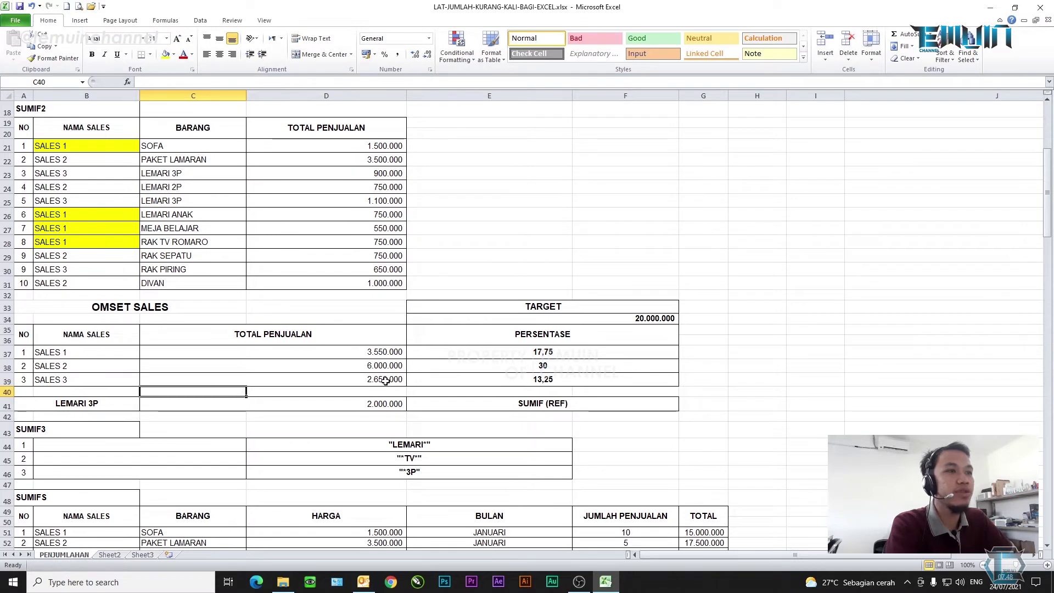
Check the sum of the SALES 3 amounts in D23, D25 and D30 against the SUMIF total in C39
{"action": "left_click", "coordinate": [330, 379]}
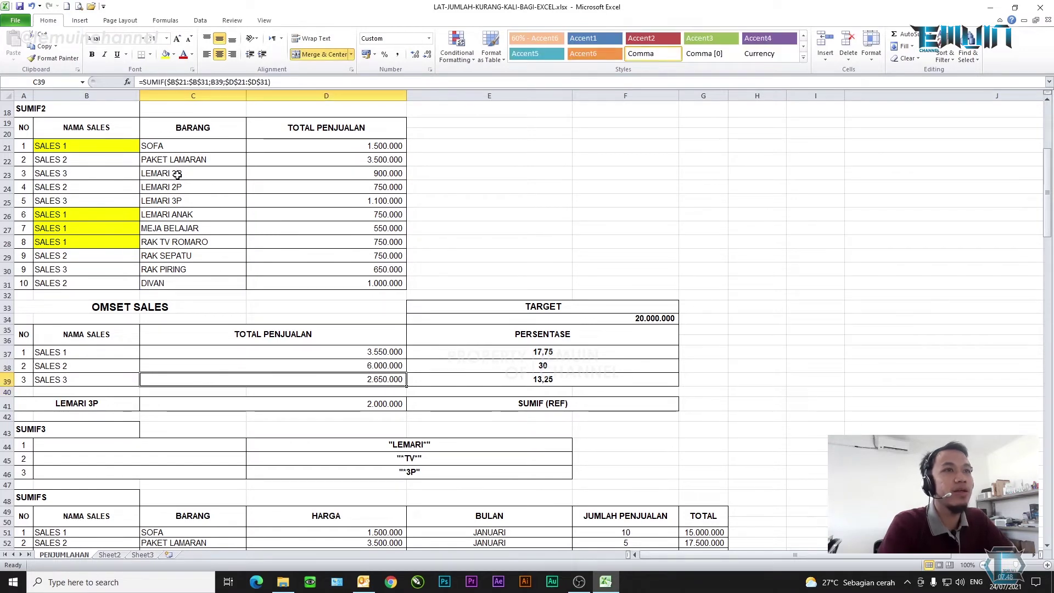
{"action": "left_click", "coordinate": [364, 175]}
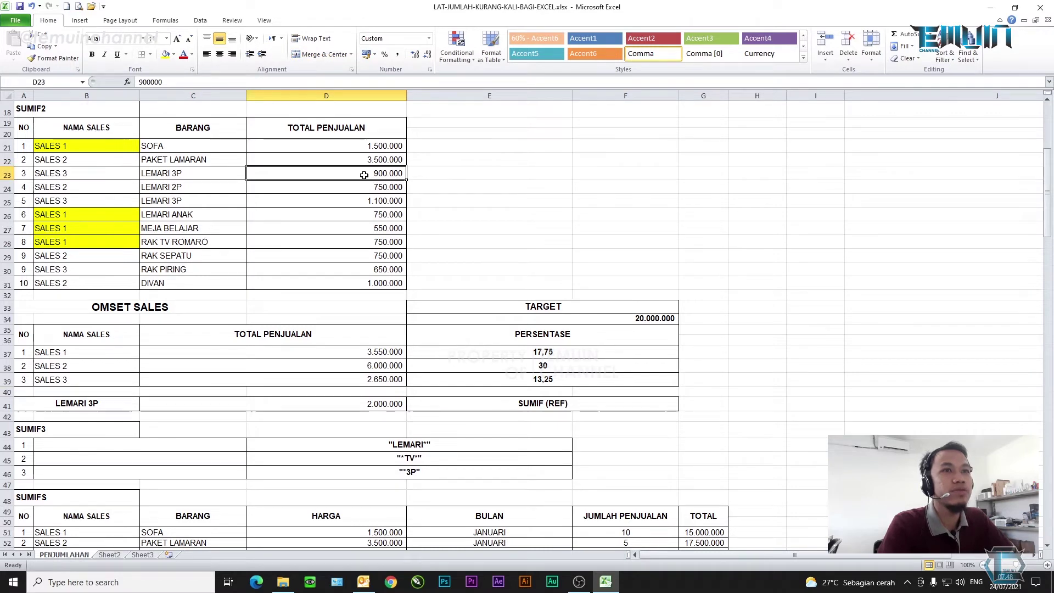
{"action": "left_click", "coordinate": [350, 201], "text": "ctrl"}
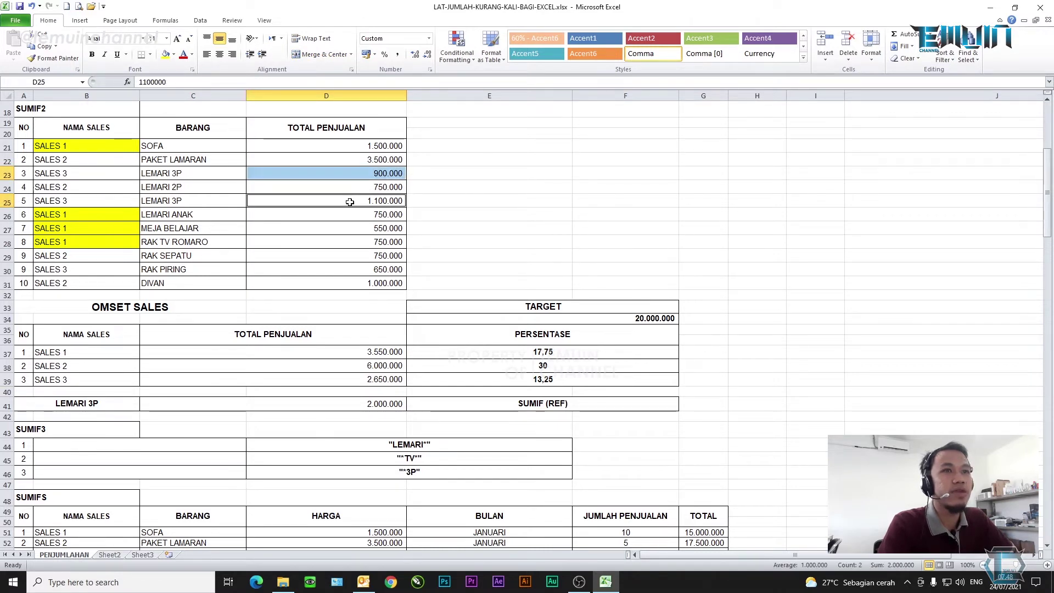
{"action": "left_click", "coordinate": [357, 269], "text": "ctrl"}
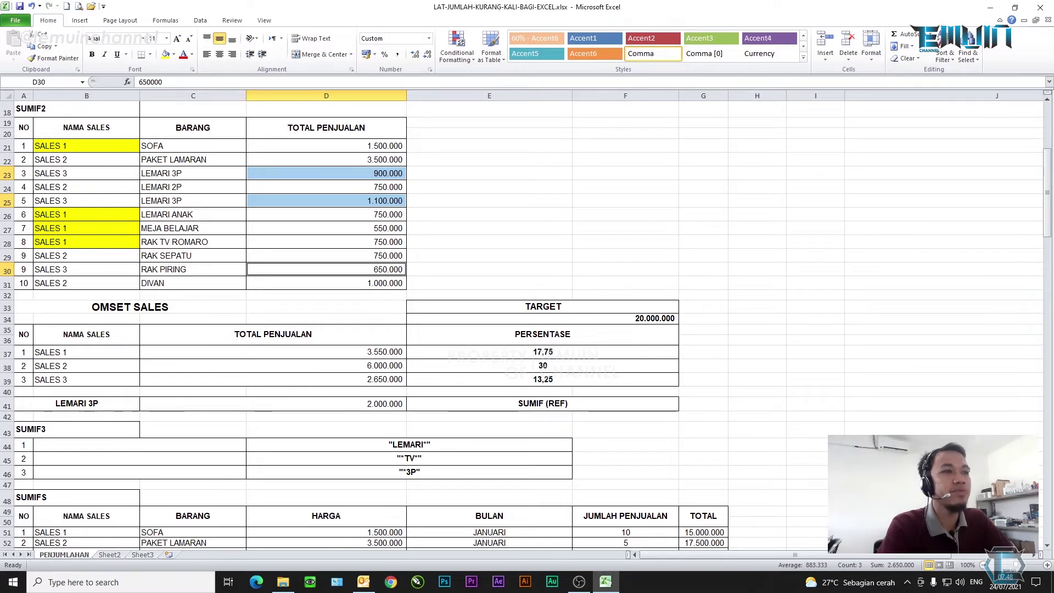
{"action": "left_click", "coordinate": [313, 380]}
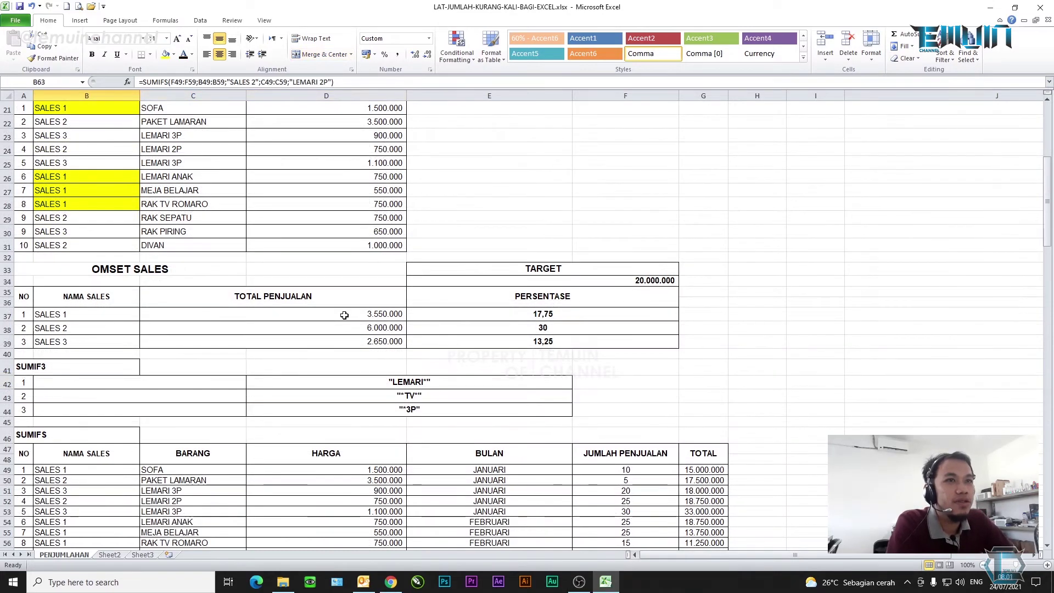
Compare the ranges and criteria of the SUMIF formulas in C37, C38 and C39 of the OMSET SALES table
{"action": "scroll", "coordinate": [292, 327], "scroll_direction": "up", "scroll_amount": 3}
{"action": "scroll", "coordinate": [292, 327], "scroll_direction": "down", "scroll_amount": 1}
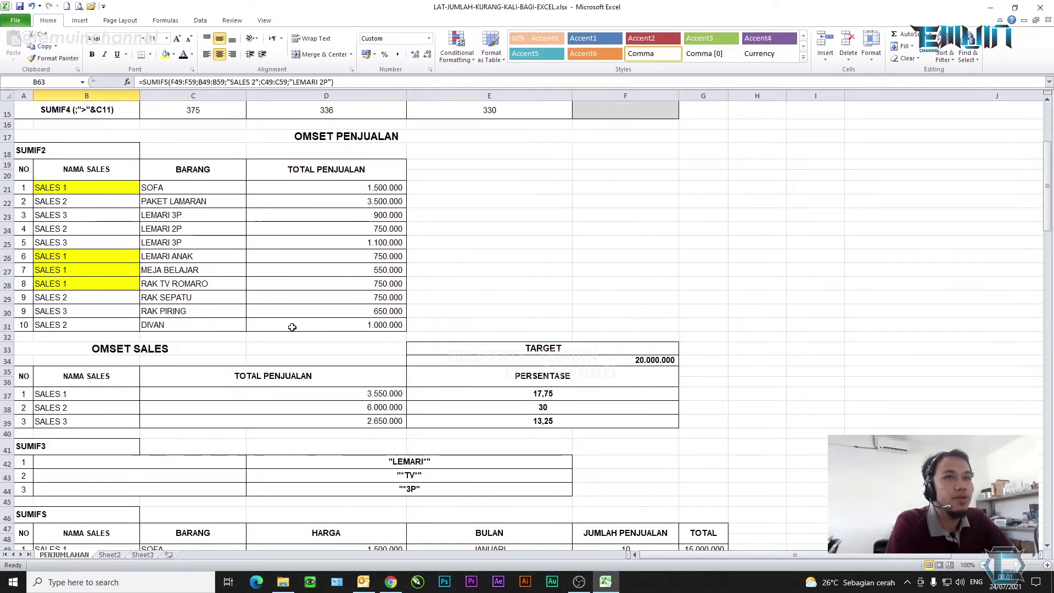
{"action": "scroll", "coordinate": [293, 327], "scroll_direction": "down", "scroll_amount": 1}
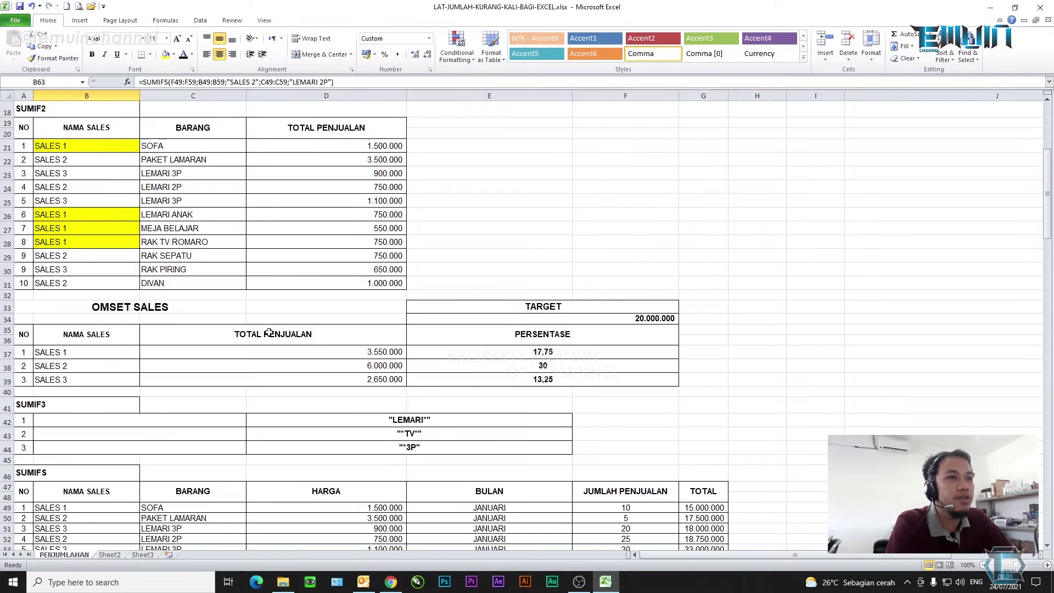
{"action": "left_click", "coordinate": [296, 355]}
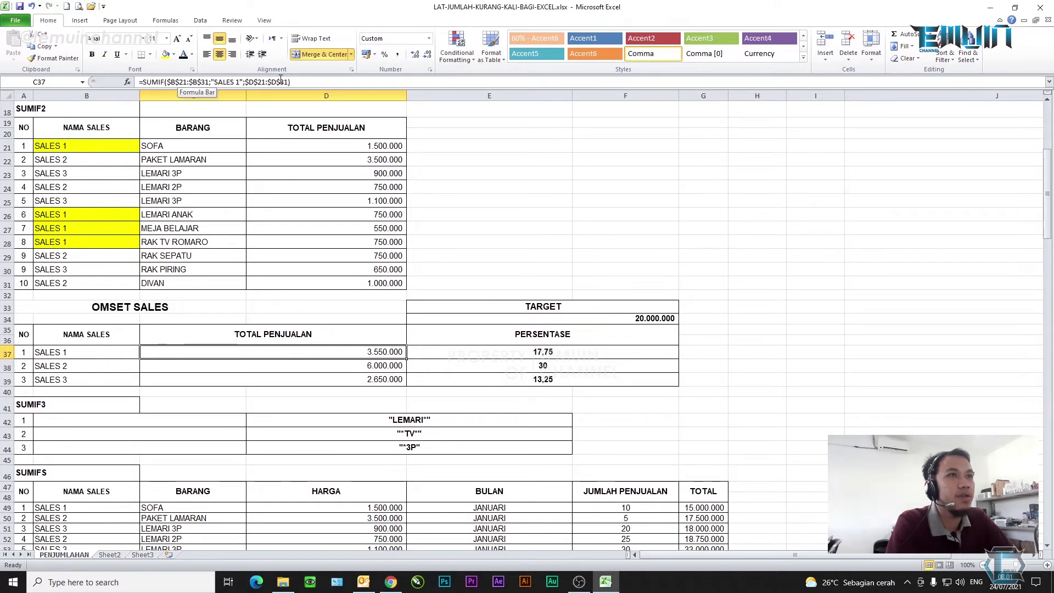
{"action": "left_click_drag", "start_coordinate": [207, 81], "coordinate": [168, 82]}
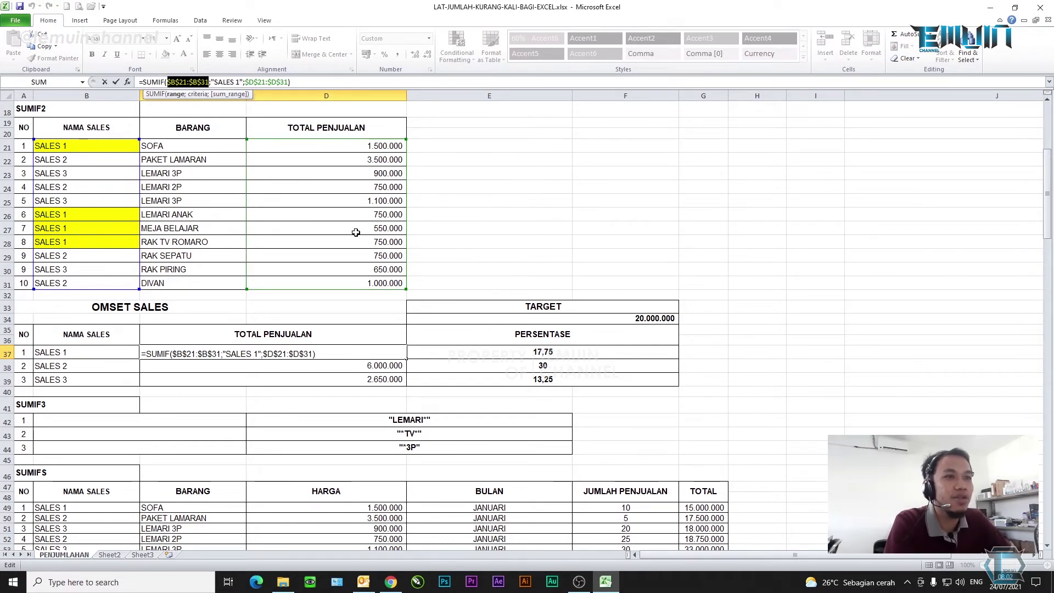
{"action": "key", "text": "Return"}
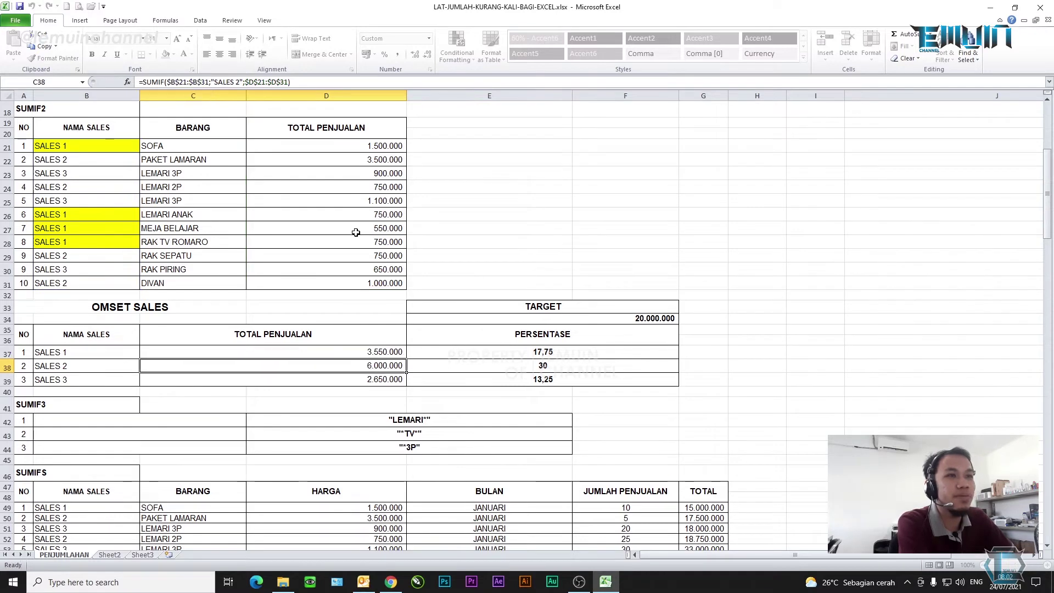
{"action": "key", "text": "Down"}
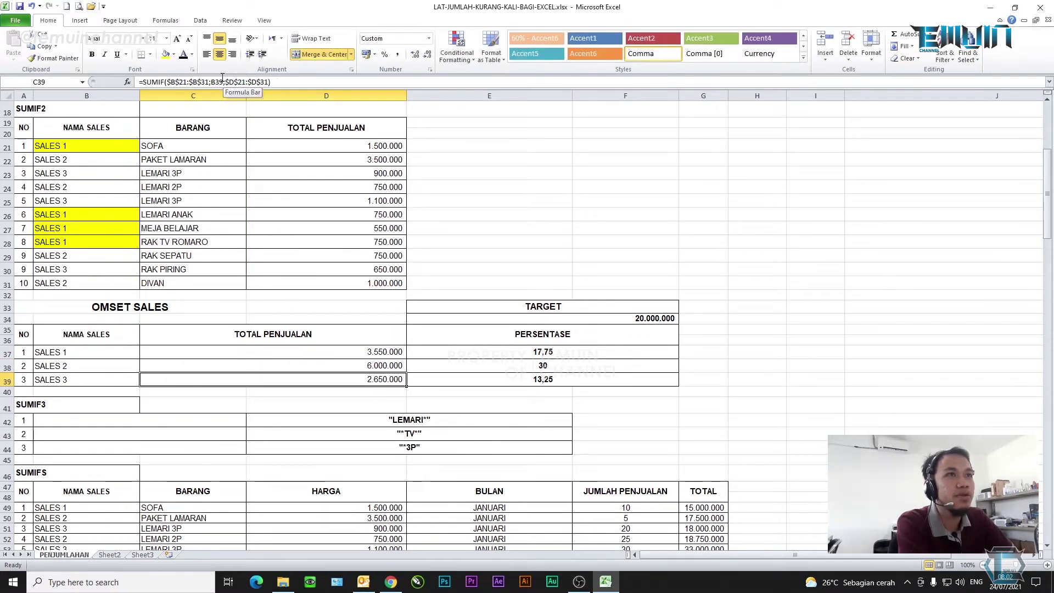
{"action": "left_click", "coordinate": [280, 81]}
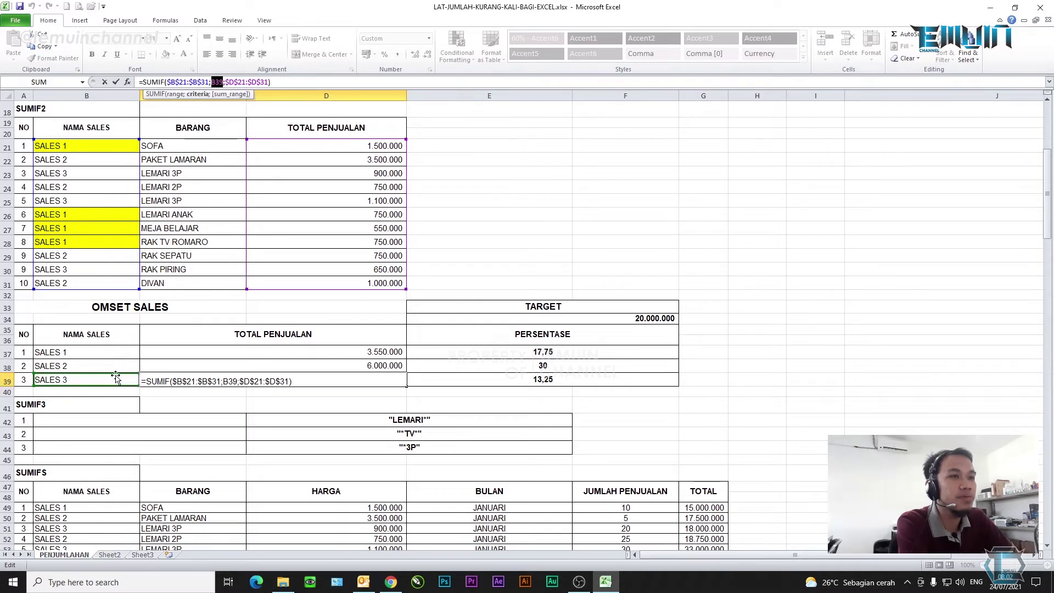
{"action": "key", "text": "Return"}
Remove the space from the criterion of the SUMIF formula in C38 so that it reads "SALES2"
{"action": "left_click", "coordinate": [363, 366]}
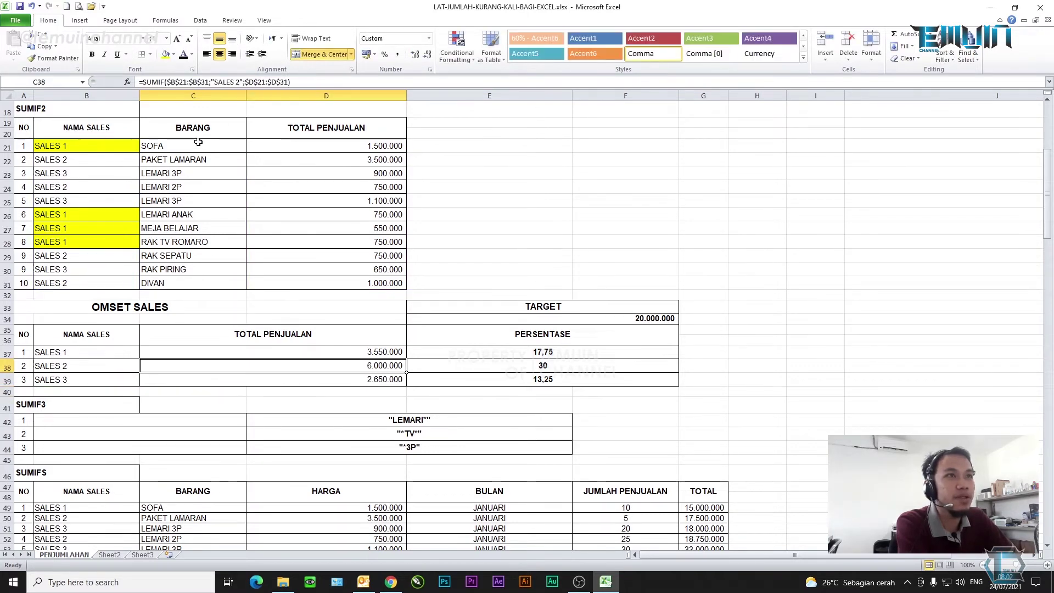
{"action": "left_click", "coordinate": [238, 81]}
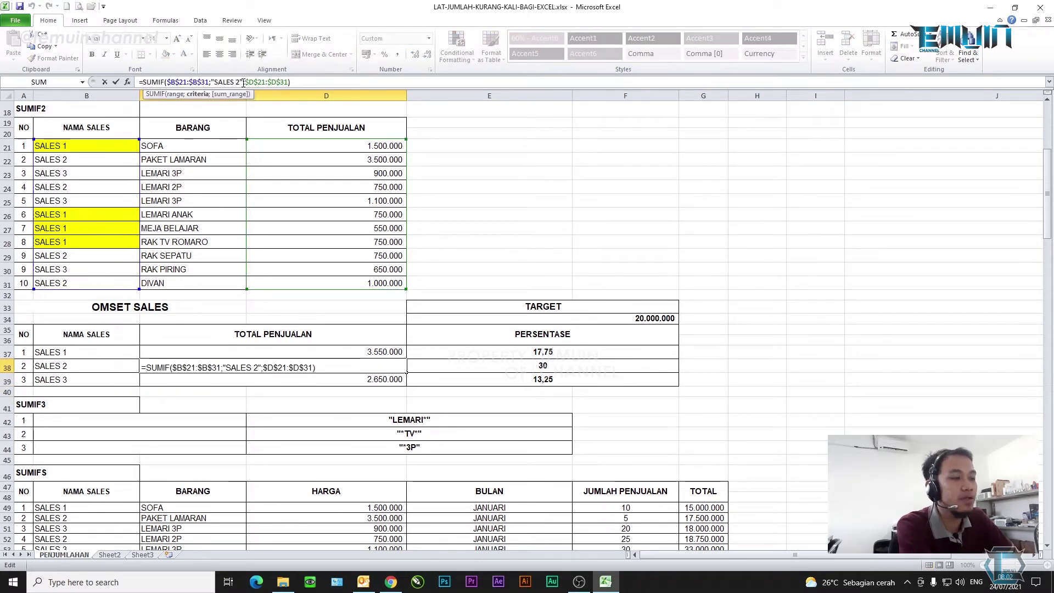
{"action": "key", "text": "BackSpace"}
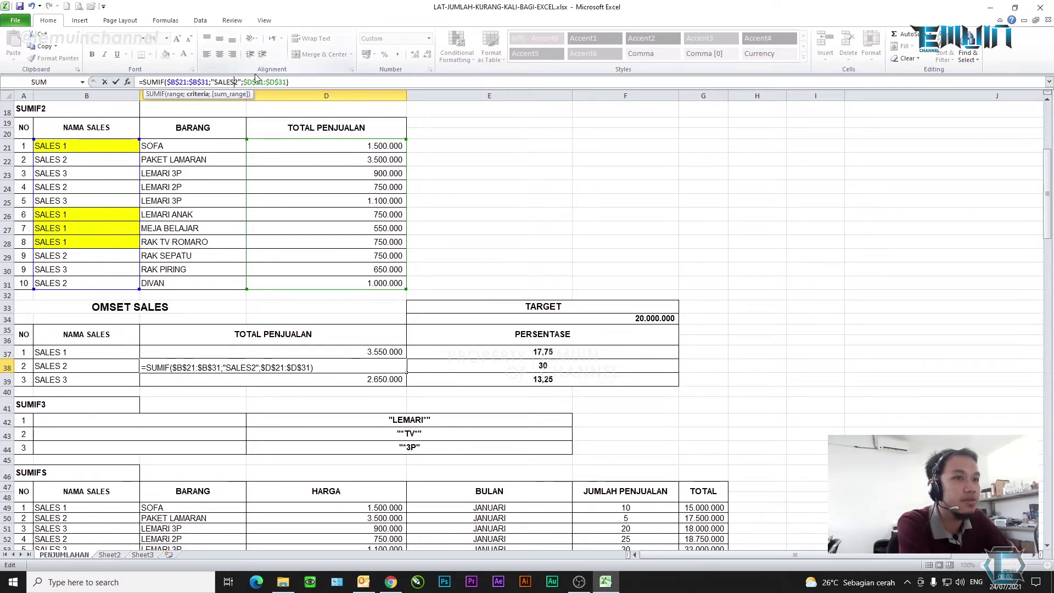
{"action": "key", "text": "Return"}
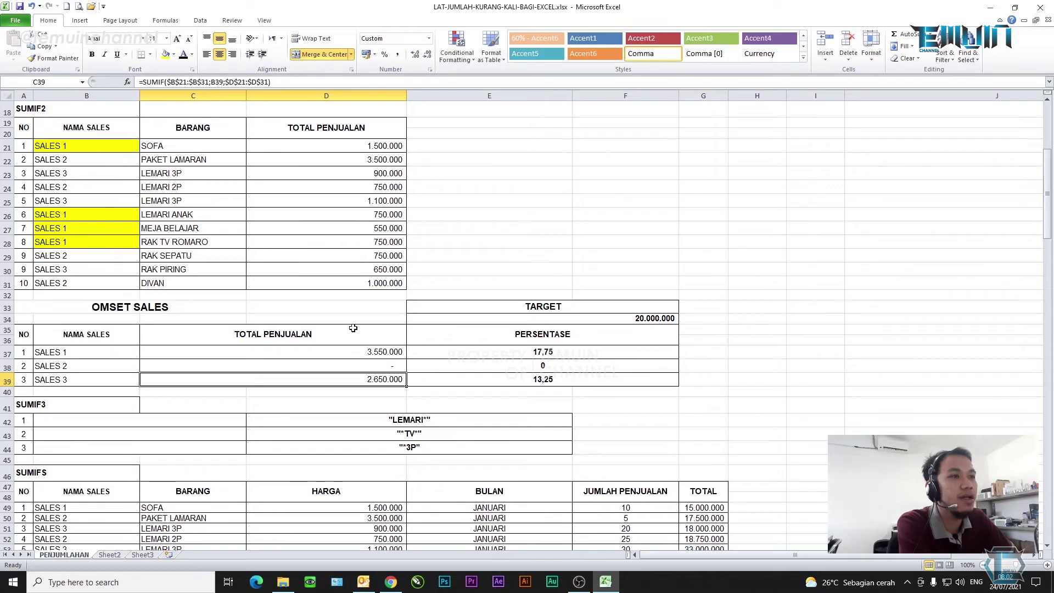
Restore the space in the criterion of the C38 SUMIF formula so that it reads "SALES 2"
{"action": "left_click", "coordinate": [355, 366]}
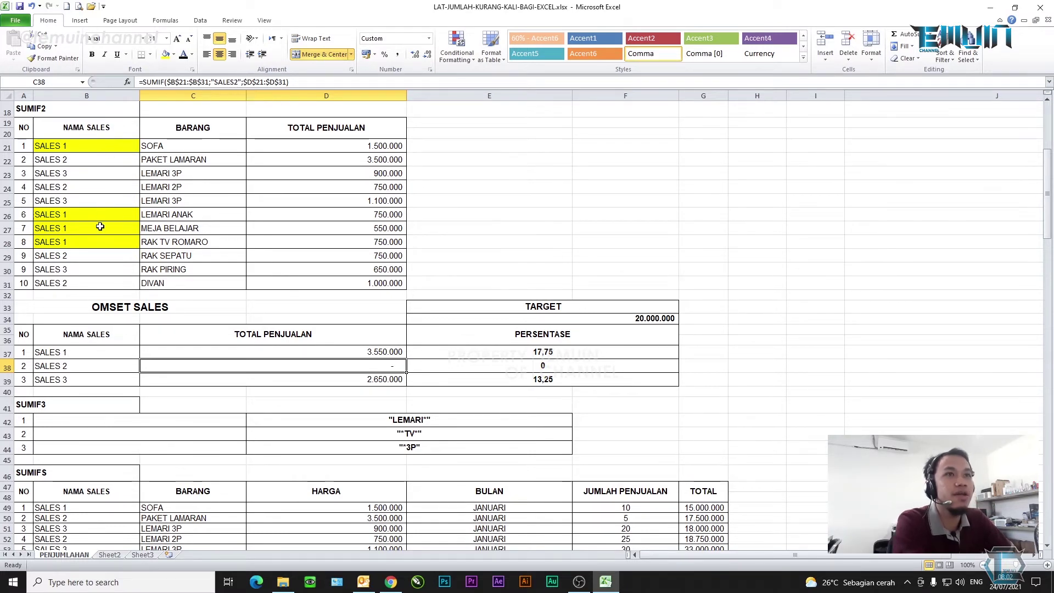
{"action": "left_click", "coordinate": [237, 82]}
{"action": "key", "text": "Return"}
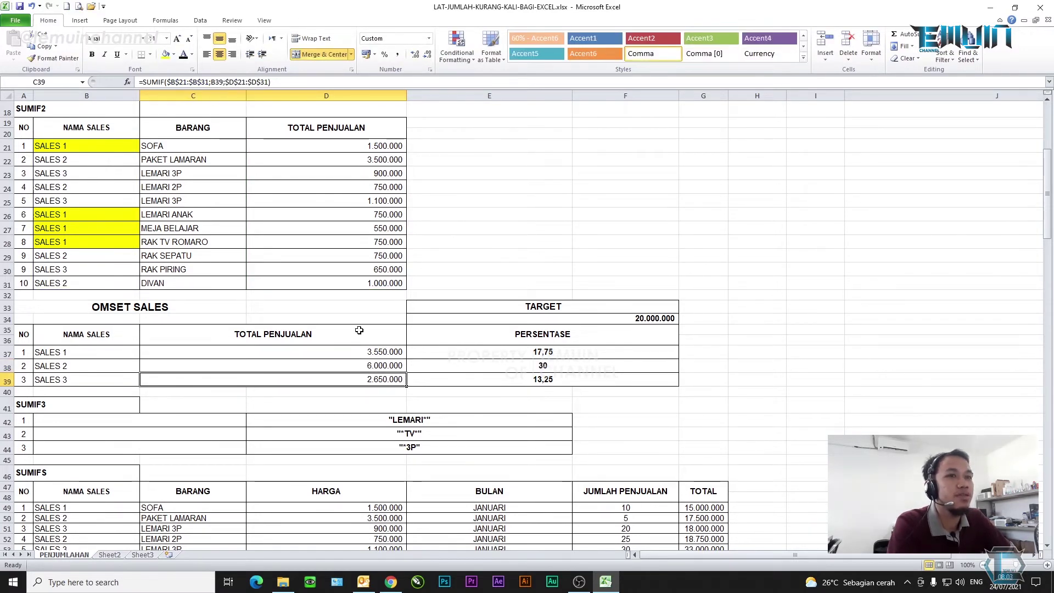
Examine the wildcard criteria in the SUMIF3 table and the formula text stored in B42
{"action": "scroll", "coordinate": [359, 330], "scroll_direction": "down", "scroll_amount": 3}
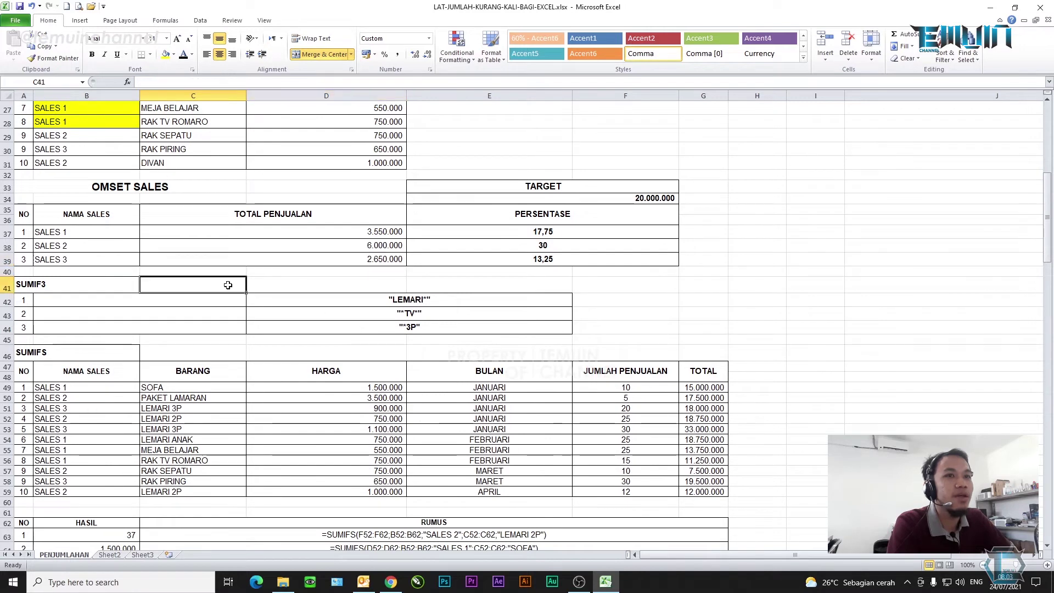
{"action": "left_click", "coordinate": [228, 284]}
{"action": "scroll", "coordinate": [133, 285], "scroll_direction": "down", "scroll_amount": 1}
{"action": "scroll", "coordinate": [133, 285], "scroll_direction": "up", "scroll_amount": 1}
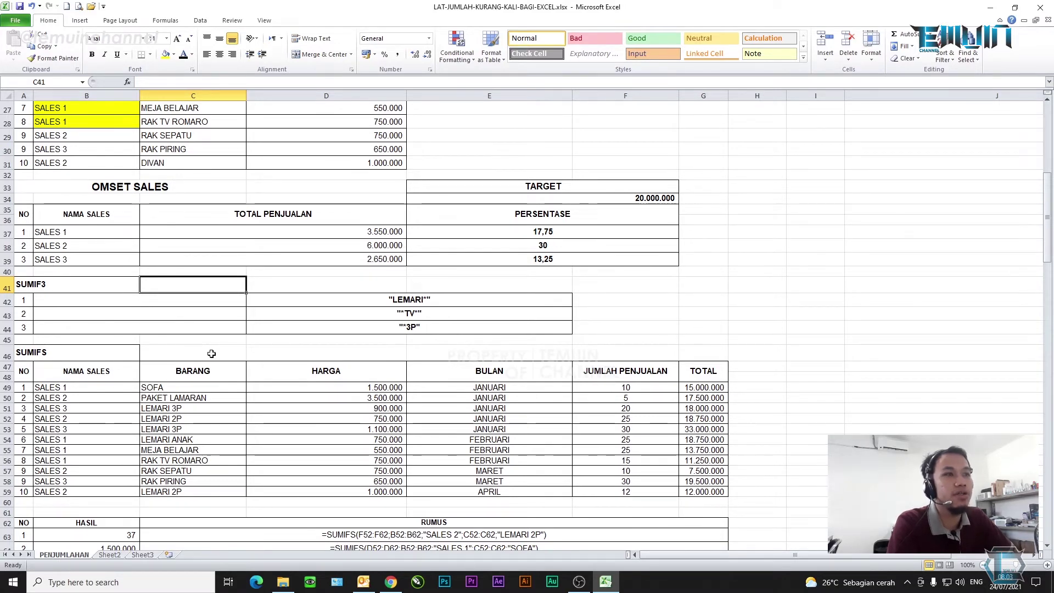
{"action": "left_click", "coordinate": [115, 304]}
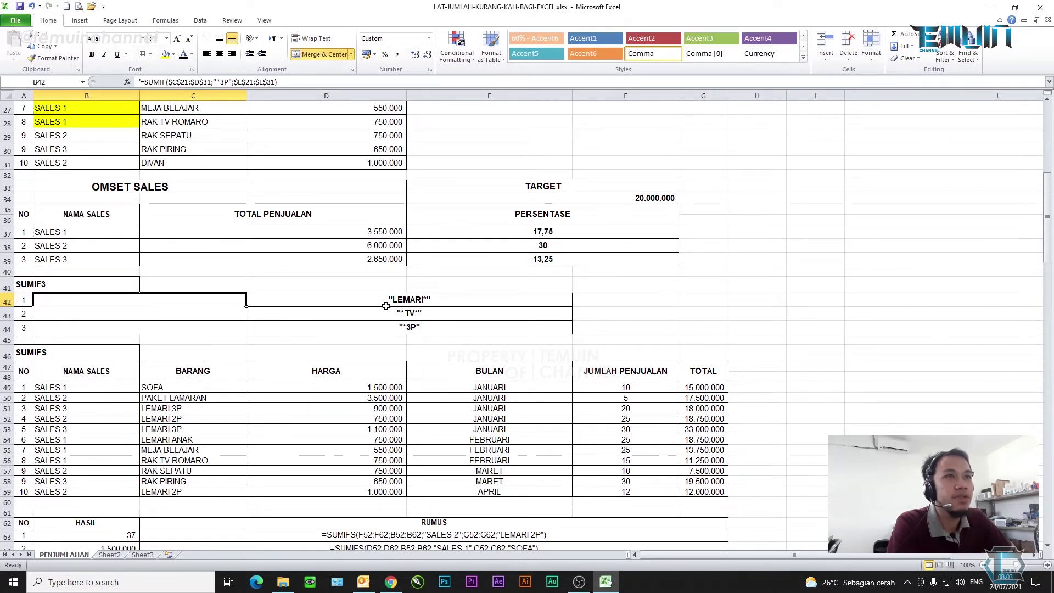
{"action": "scroll", "coordinate": [398, 296], "scroll_direction": "up", "scroll_amount": 2}
{"action": "scroll", "coordinate": [385, 306], "scroll_direction": "up", "scroll_amount": 1}
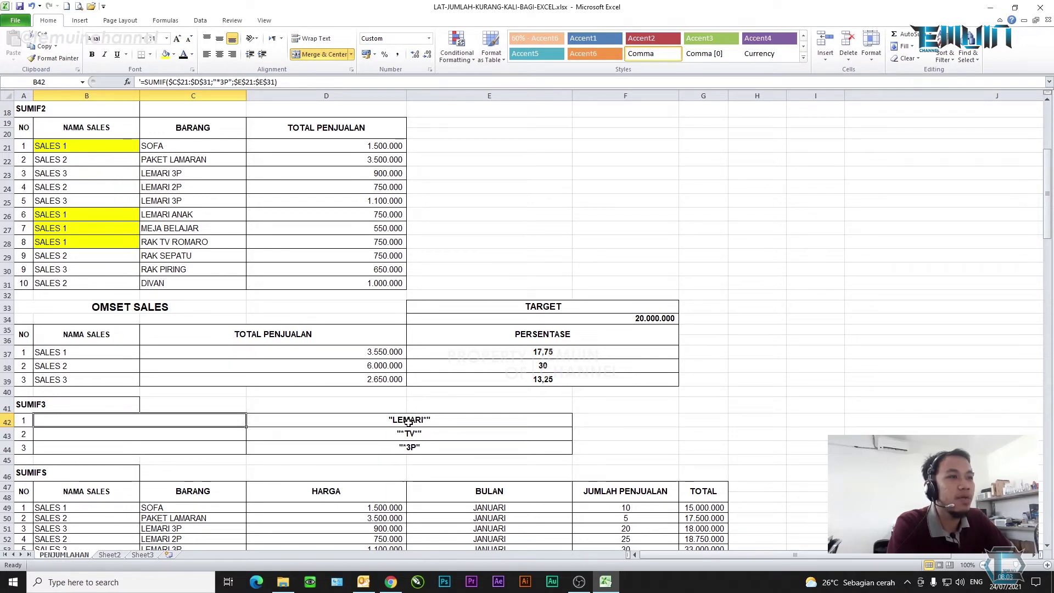
{"action": "left_click", "coordinate": [438, 420]}
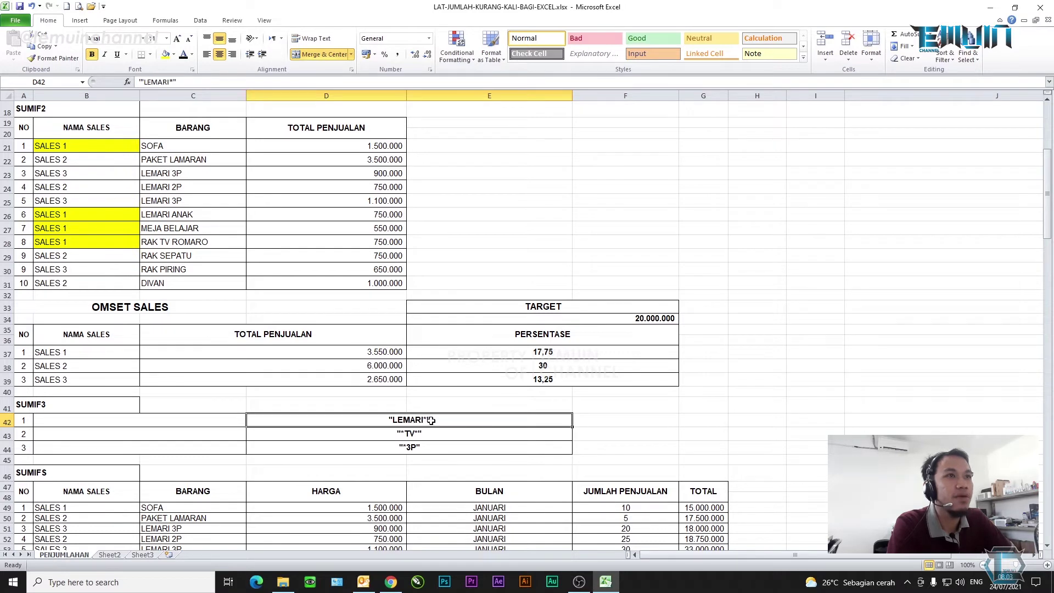
Turn the text in B42 into a live SUMIF formula with range $C$21:$C$31 and sum range $D$21:$D$31
{"action": "left_click", "coordinate": [228, 424]}
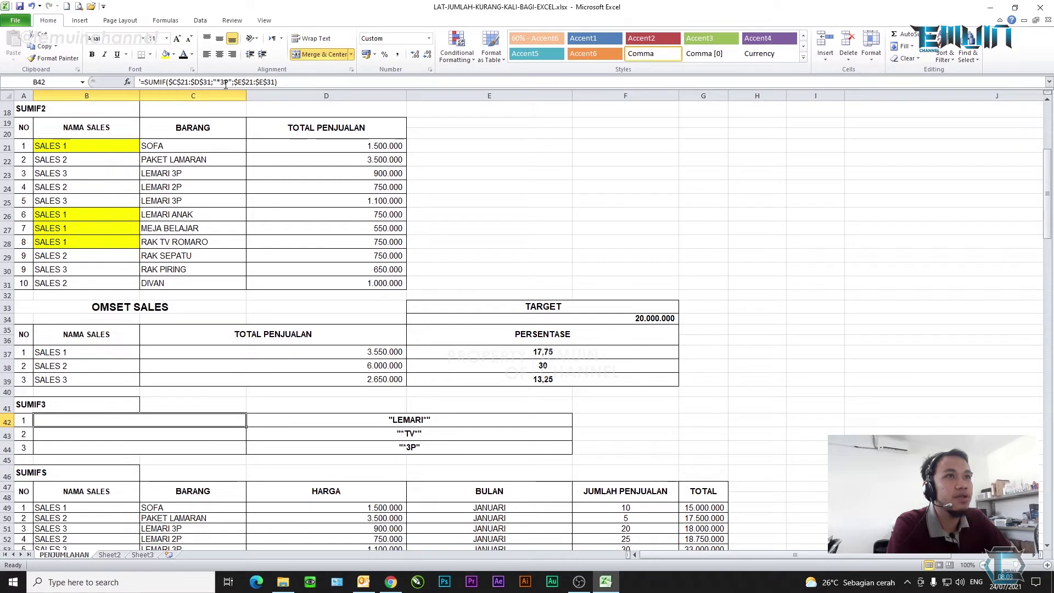
{"action": "left_click", "coordinate": [141, 82]}
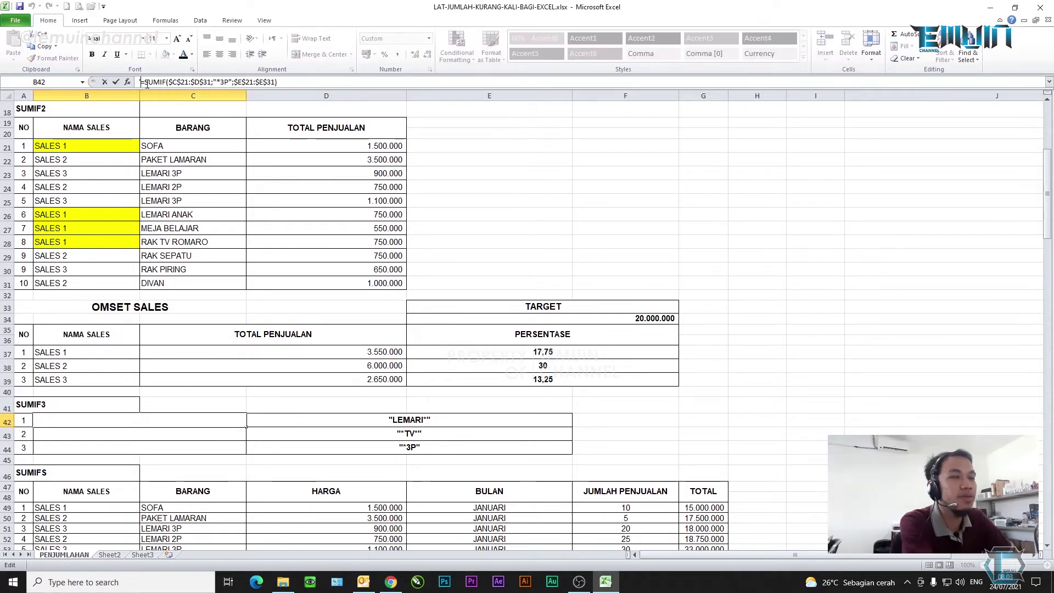
{"action": "key", "text": "BackSpace"}
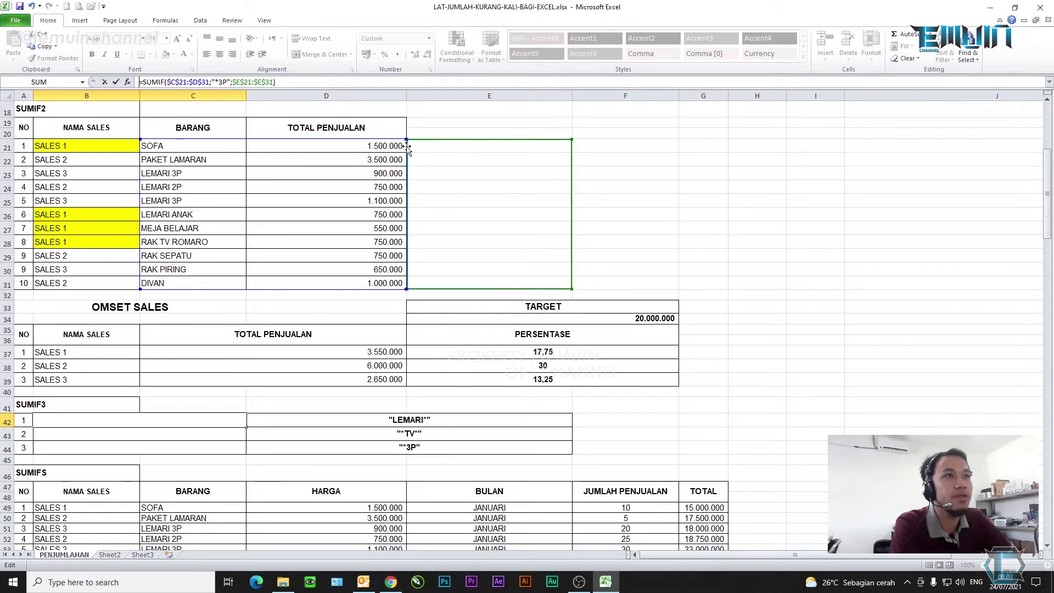
{"action": "left_click_drag", "start_coordinate": [407, 139], "coordinate": [278, 141]}
{"action": "left_click_drag", "start_coordinate": [430, 140], "coordinate": [360, 148]}
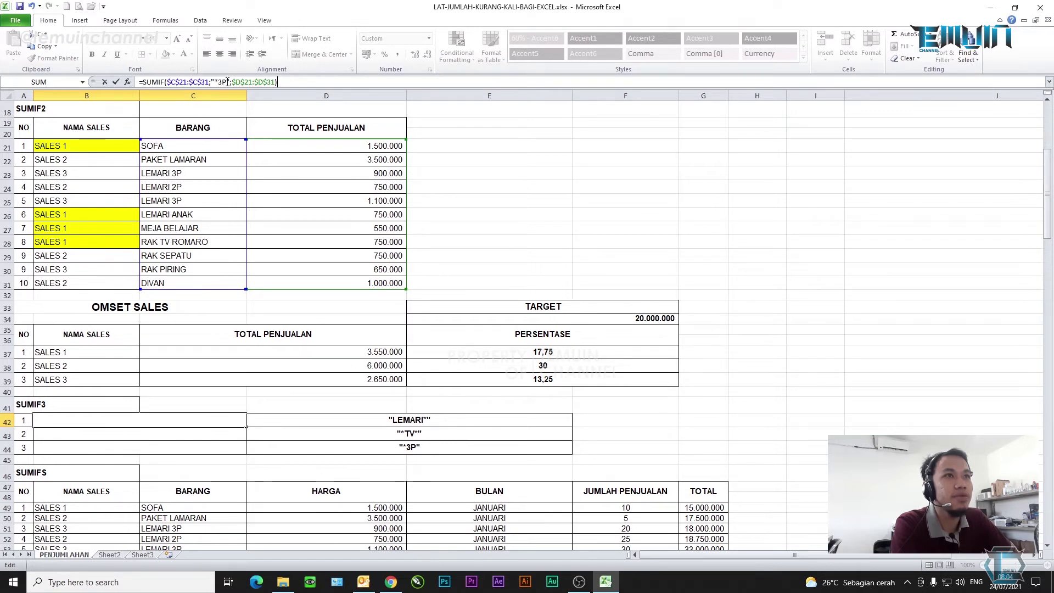
Set the criterion of the SUMIF formula in B42 to "LEMARI*"
{"action": "left_click_drag", "start_coordinate": [227, 81], "coordinate": [215, 82]}
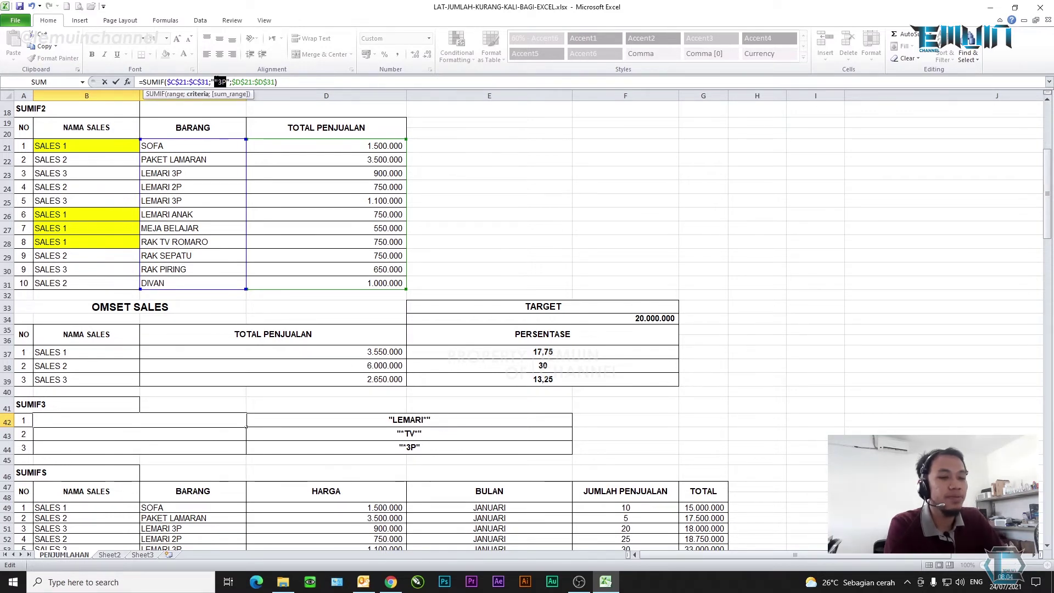
{"action": "type", "text": "LEMARI*"}
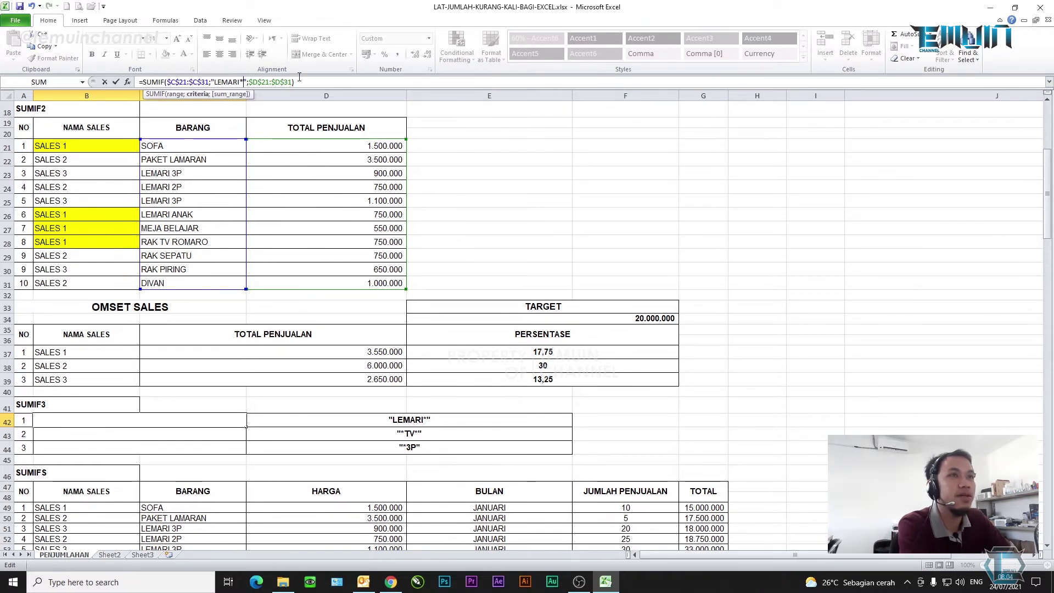
{"action": "key", "text": "Return"}
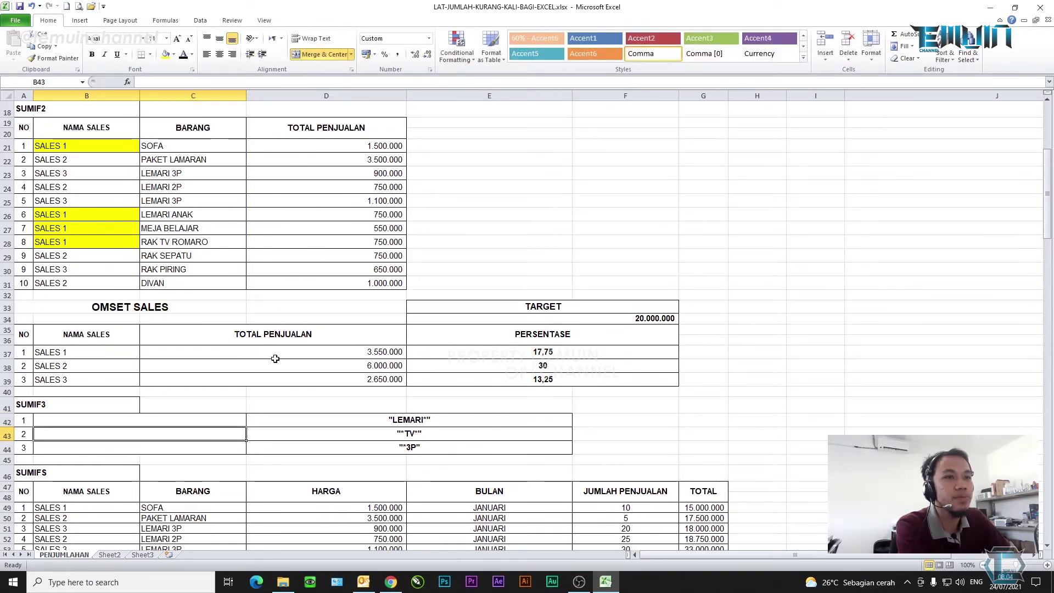
Apply the black font colour to the result cells B42:B44 of the SUMIF3 table
{"action": "left_click_drag", "start_coordinate": [183, 421], "coordinate": [182, 448]}
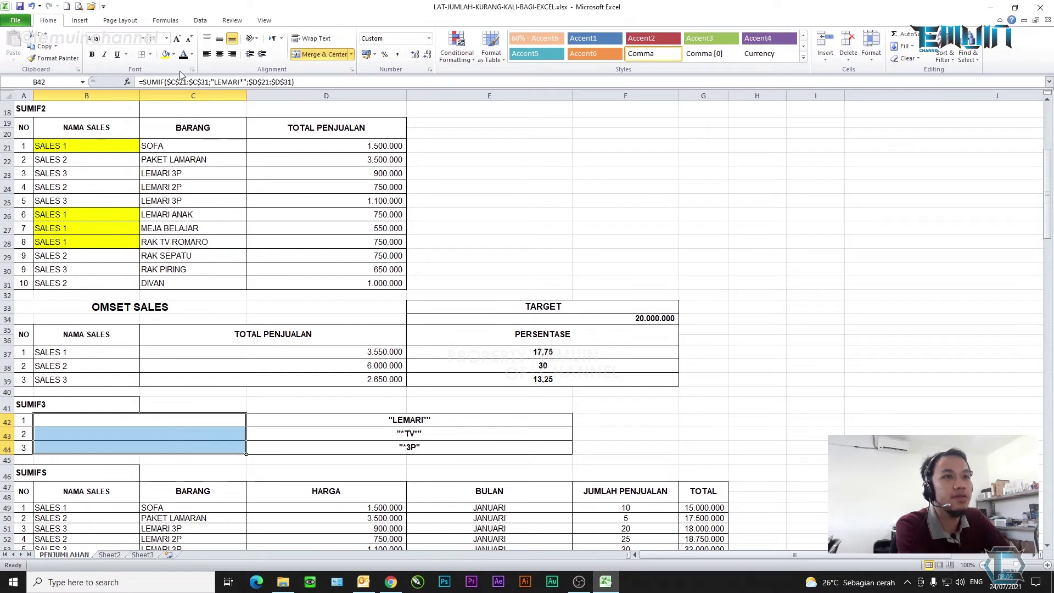
{"action": "left_click", "coordinate": [183, 54]}
{"action": "left_click", "coordinate": [225, 421]}
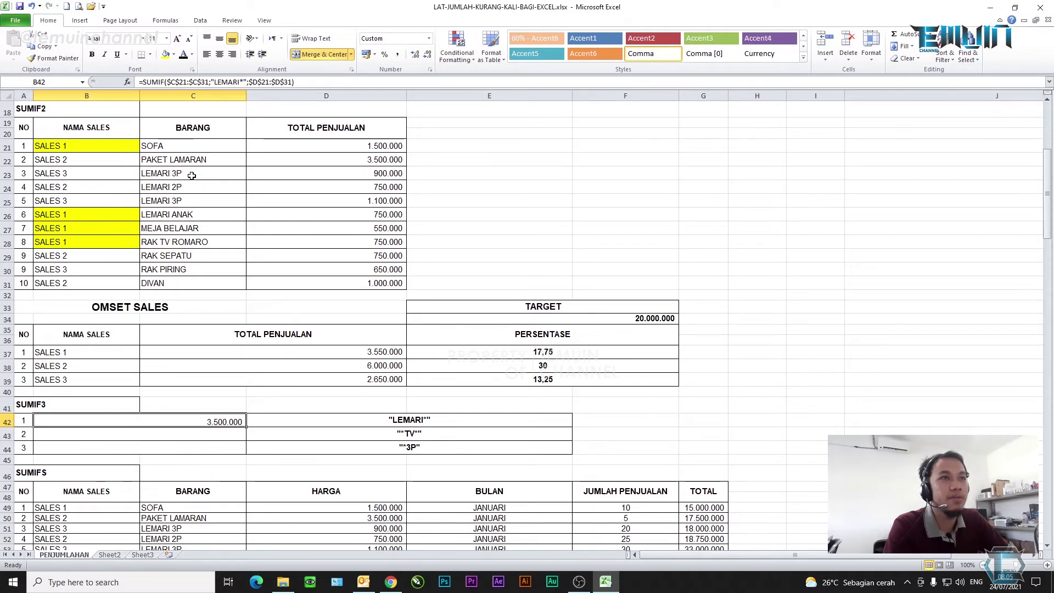
Check the sum of the LEMARI sales in D23:D26 of the SUMIF2 table by selecting those cells
{"action": "left_click_drag", "start_coordinate": [324, 177], "coordinate": [330, 201]}
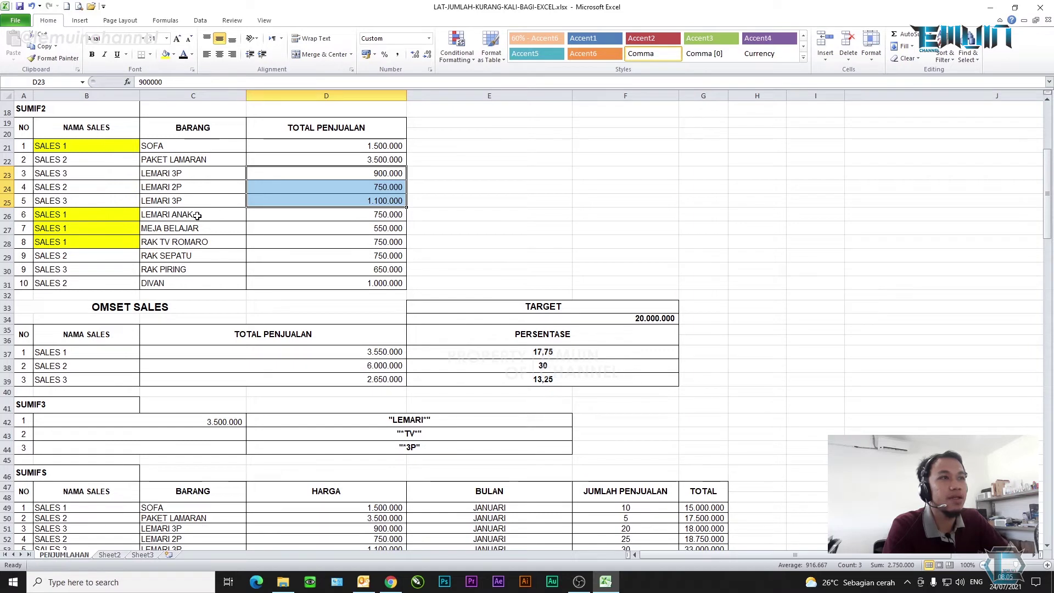
{"action": "left_click", "coordinate": [360, 216], "text": "ctrl"}
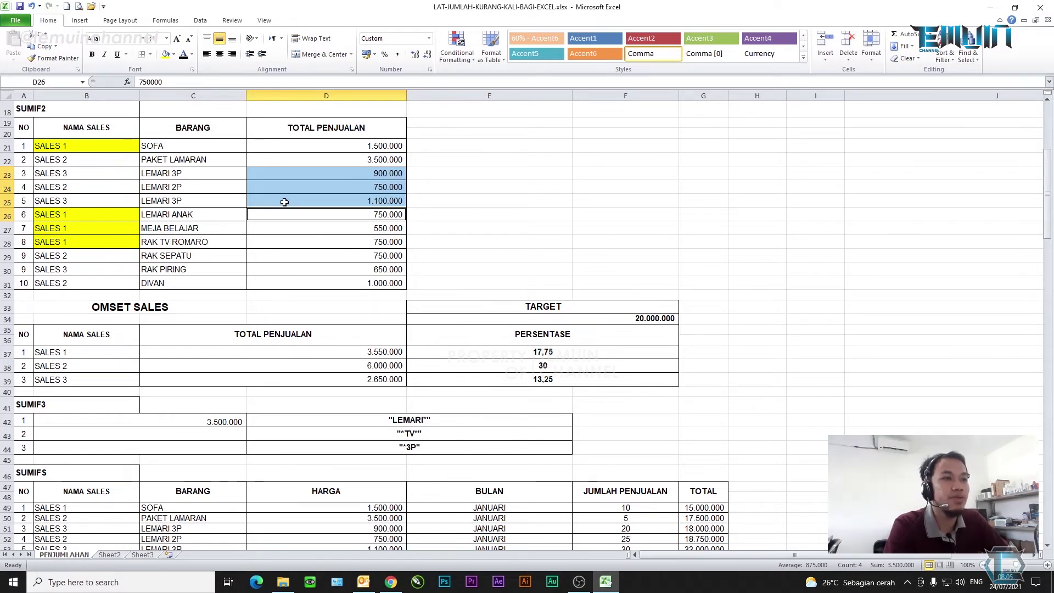
{"action": "left_click", "coordinate": [216, 433]}
Copy the SUMIF formula from B42 into B43 and set its criterion to "*TV*"
{"action": "left_click", "coordinate": [225, 422]}
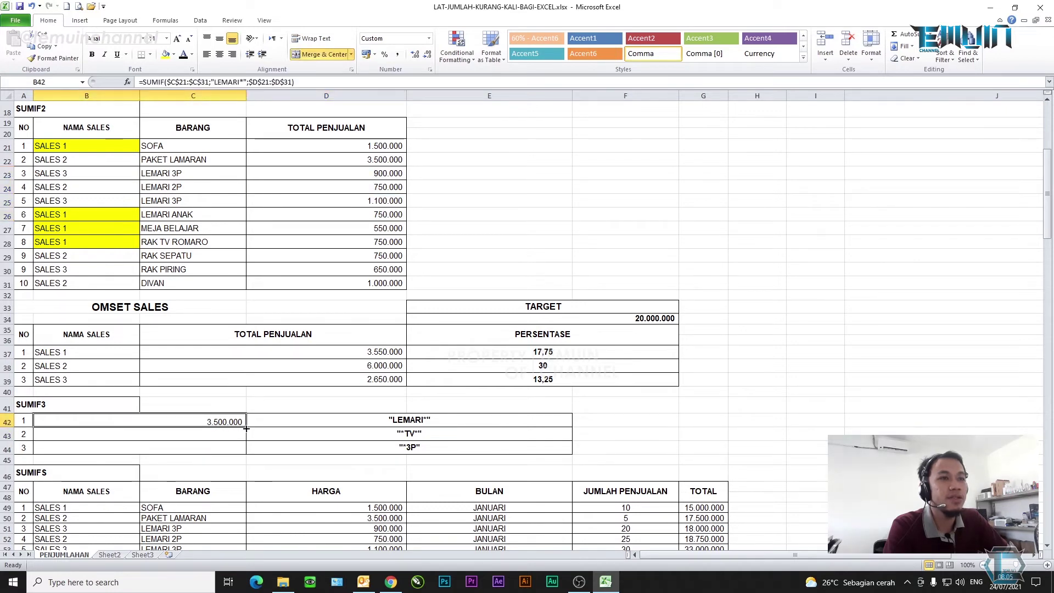
{"action": "left_click_drag", "start_coordinate": [246, 427], "coordinate": [247, 440]}
{"action": "left_click", "coordinate": [236, 436]}
{"action": "left_click_drag", "start_coordinate": [242, 82], "coordinate": [214, 82]}
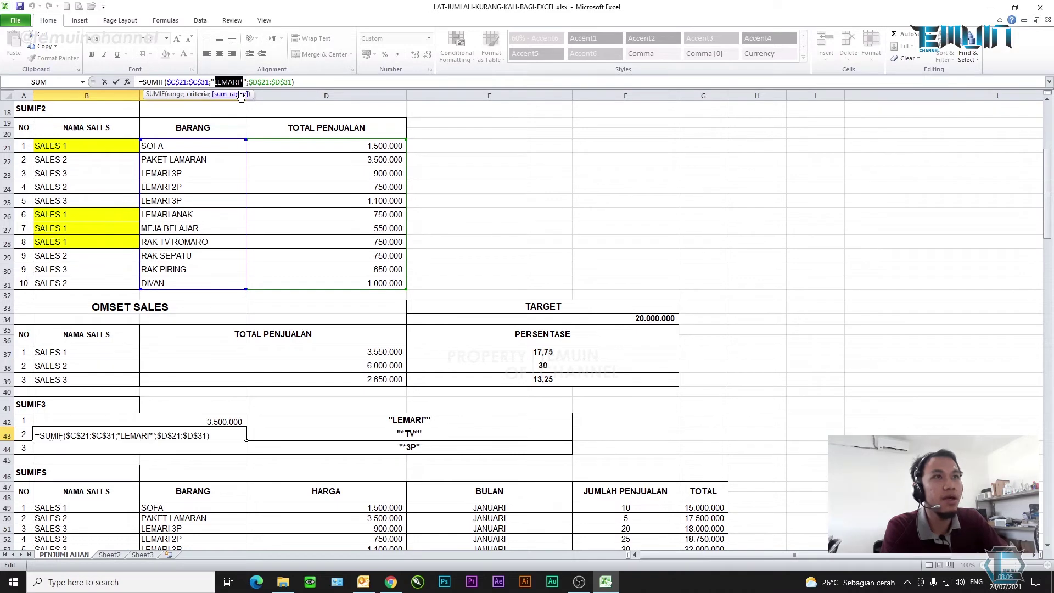
{"action": "type", "text": "*TV*"}
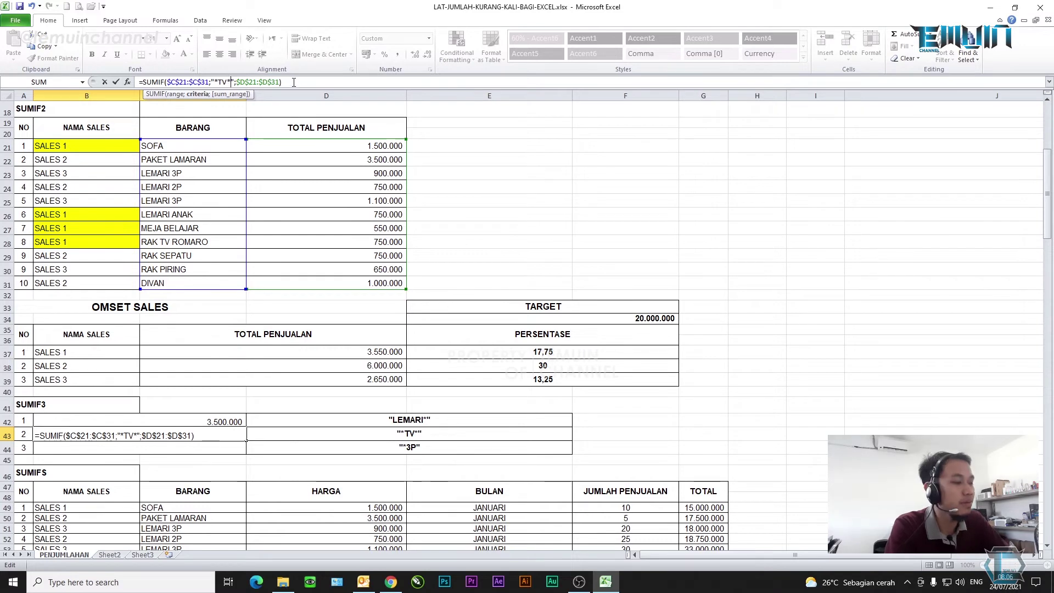
{"action": "key", "text": "Return"}
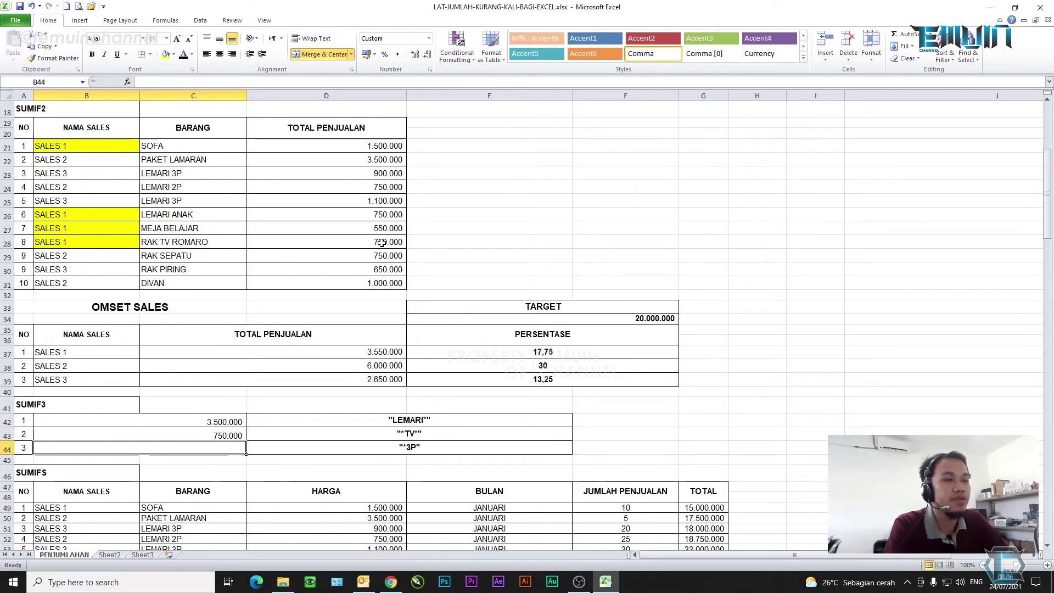
Copy the SUMIF formula from B43 into B44 and set its criterion to "*3P"
{"action": "left_click", "coordinate": [234, 435]}
{"action": "left_click_drag", "start_coordinate": [246, 440], "coordinate": [237, 449]}
{"action": "left_click", "coordinate": [236, 449]}
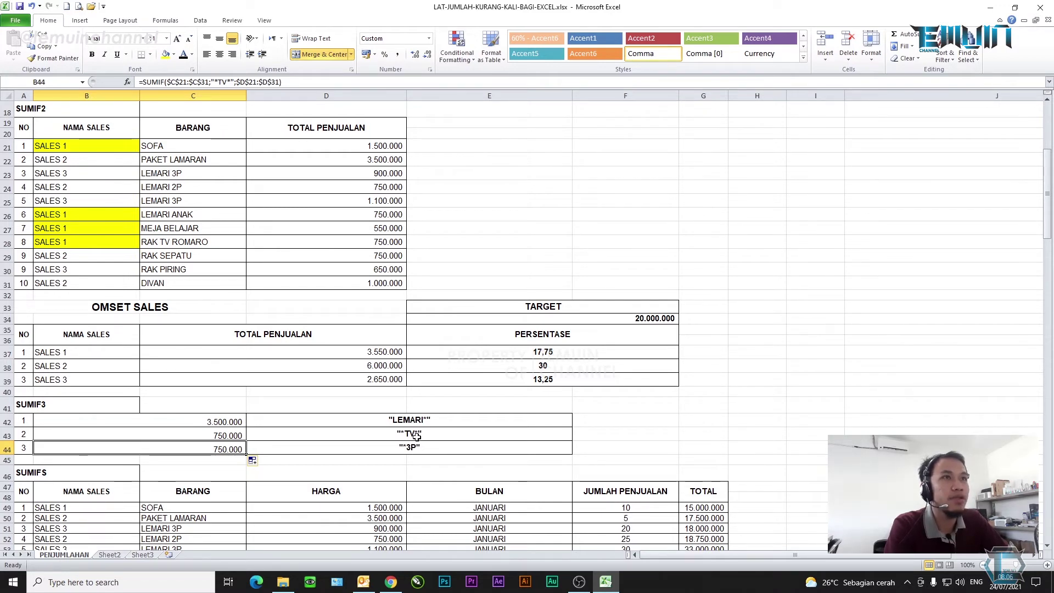
{"action": "left_click", "coordinate": [231, 81]}
{"action": "left_click_drag", "start_coordinate": [230, 82], "coordinate": [218, 79]}
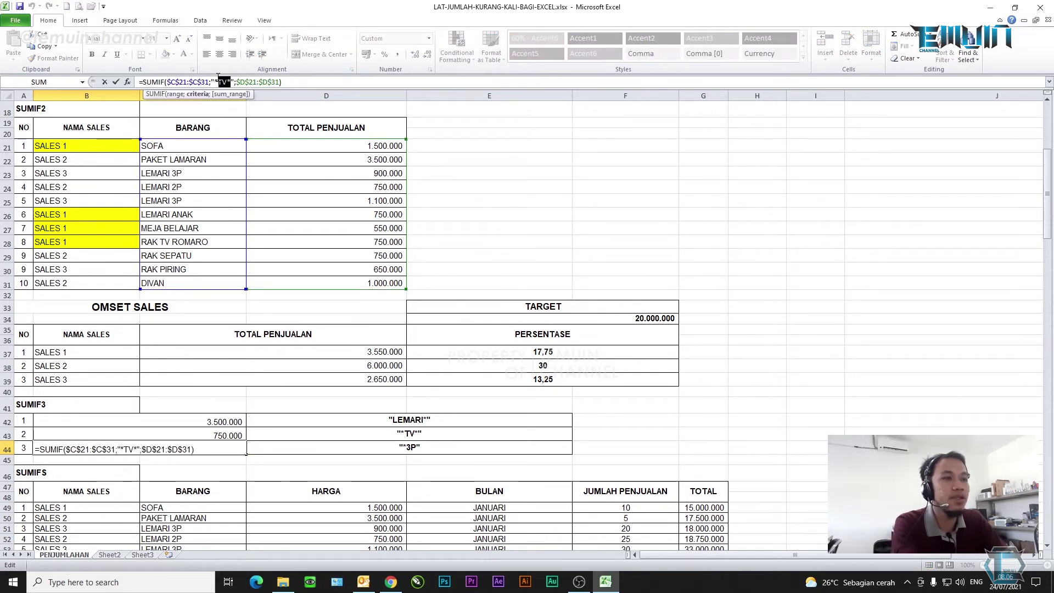
{"action": "type", "text": "3P"}
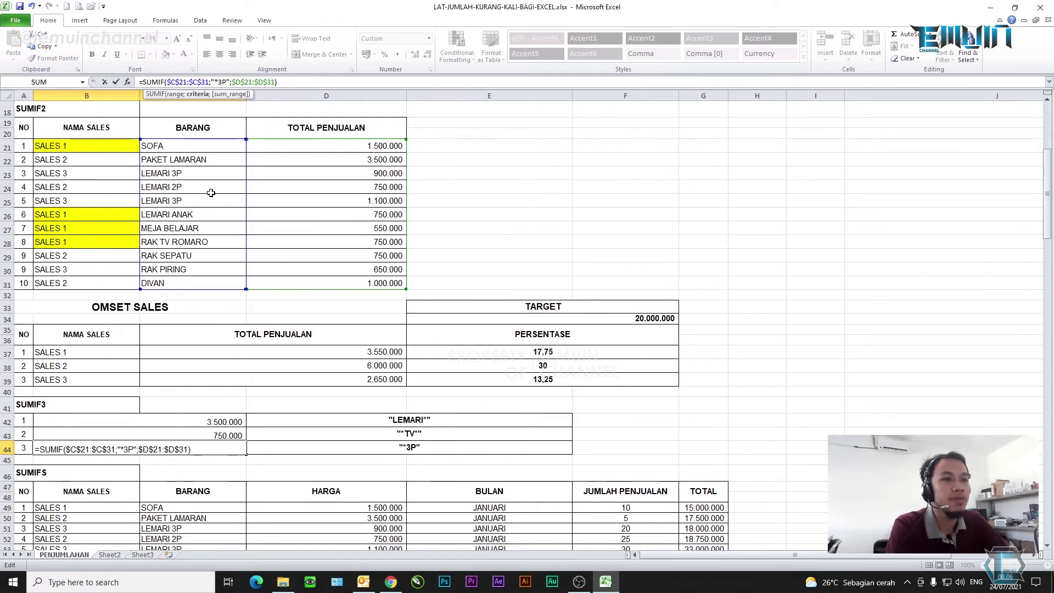
{"action": "key", "text": "Return"}
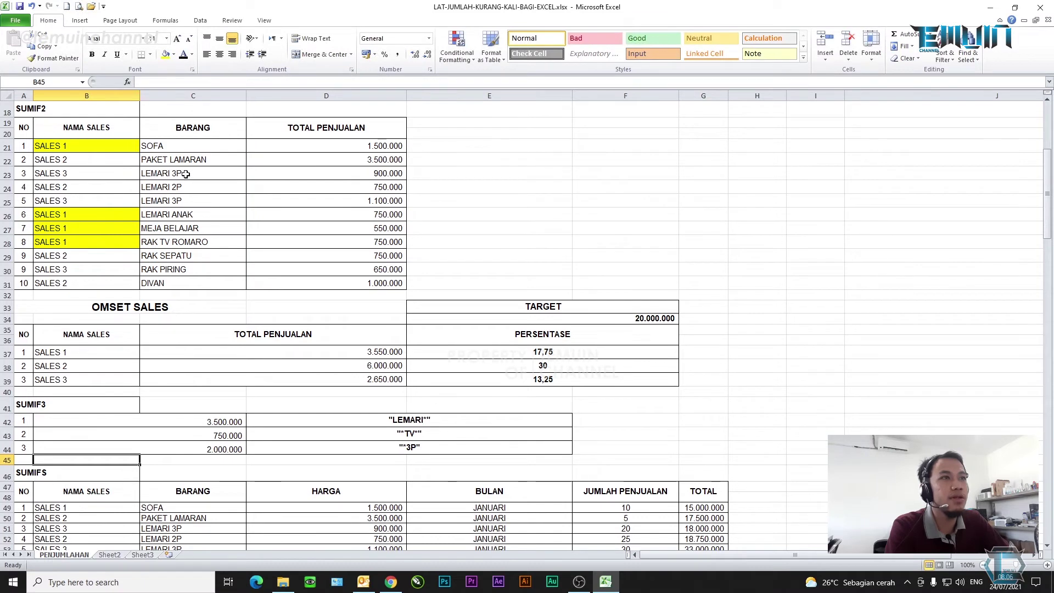
Check the sum of the two LEMARI 3P sales in D23 and D25 by selecting both cells
{"action": "left_click", "coordinate": [344, 172]}
{"action": "left_click", "coordinate": [354, 199], "text": "ctrl"}
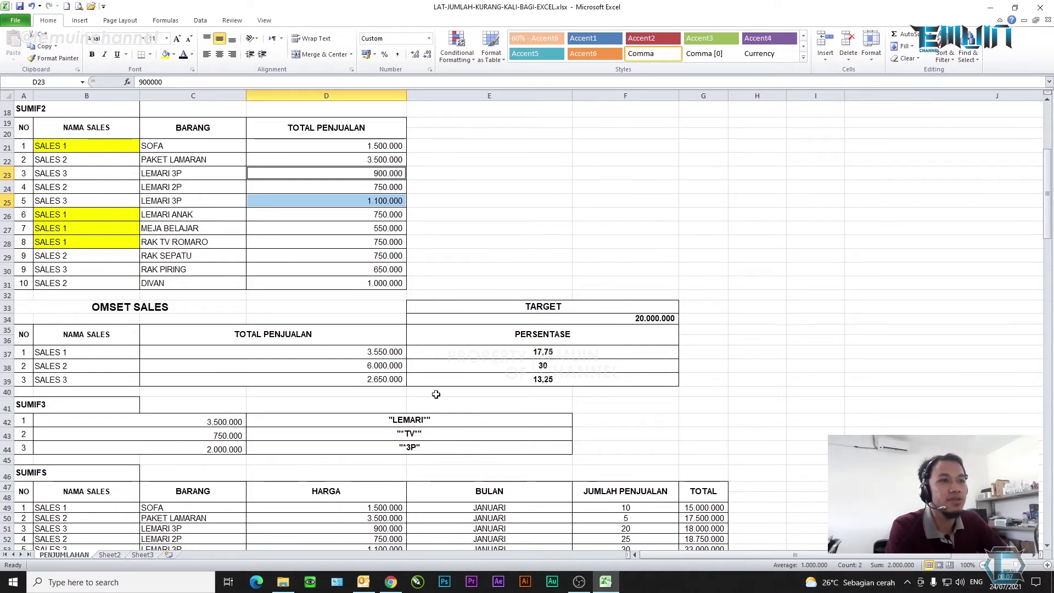
{"action": "left_click", "coordinate": [282, 333]}
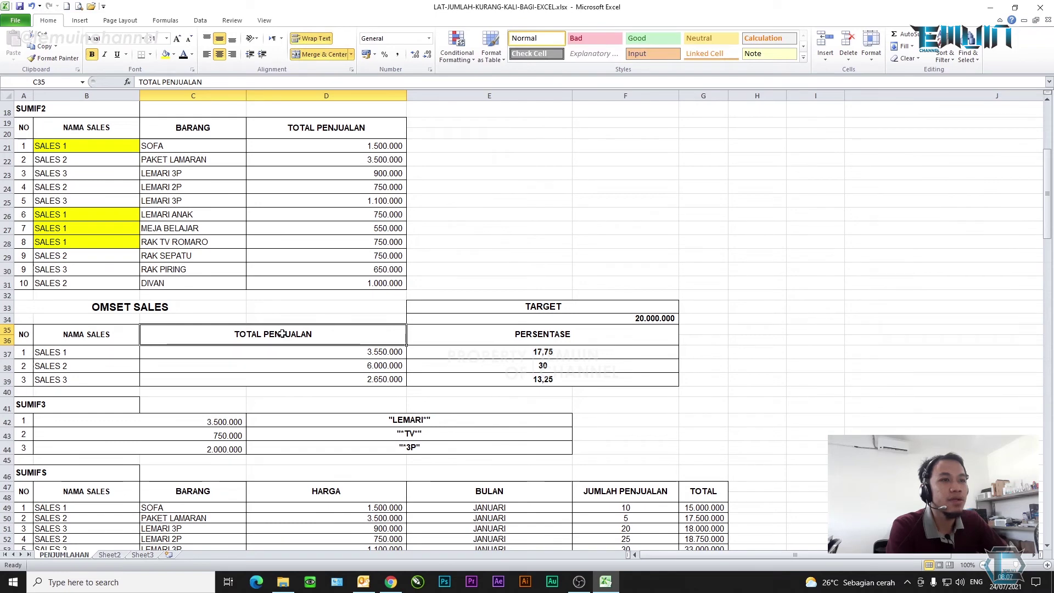
Examine the SUMIFS section and the first formula text stored in C63 of the RUMUS column
{"action": "scroll", "coordinate": [281, 333], "scroll_direction": "down", "scroll_amount": 5}
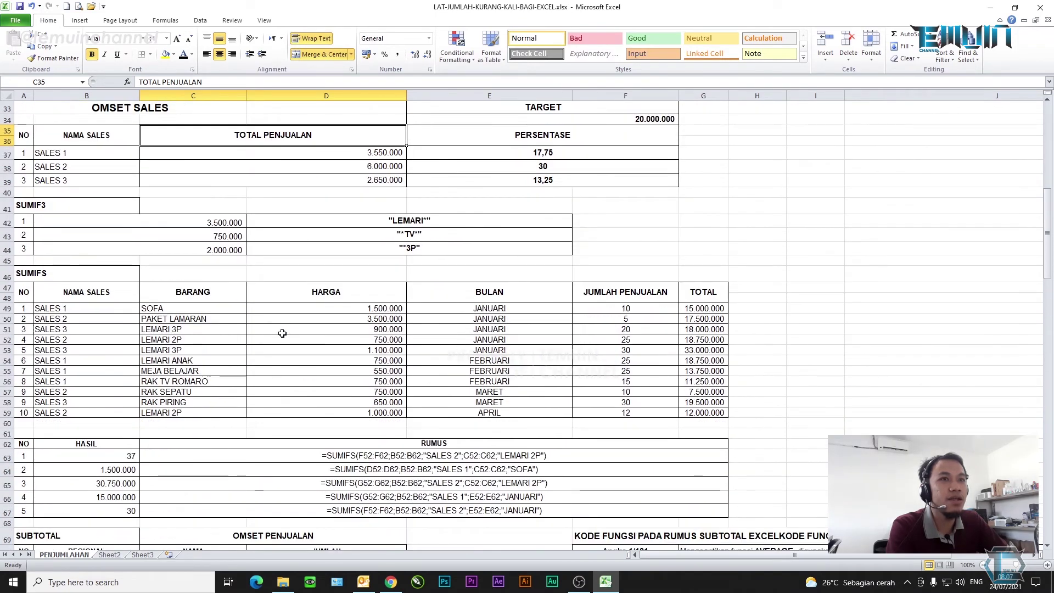
{"action": "scroll", "coordinate": [77, 288], "scroll_direction": "up", "scroll_amount": 2}
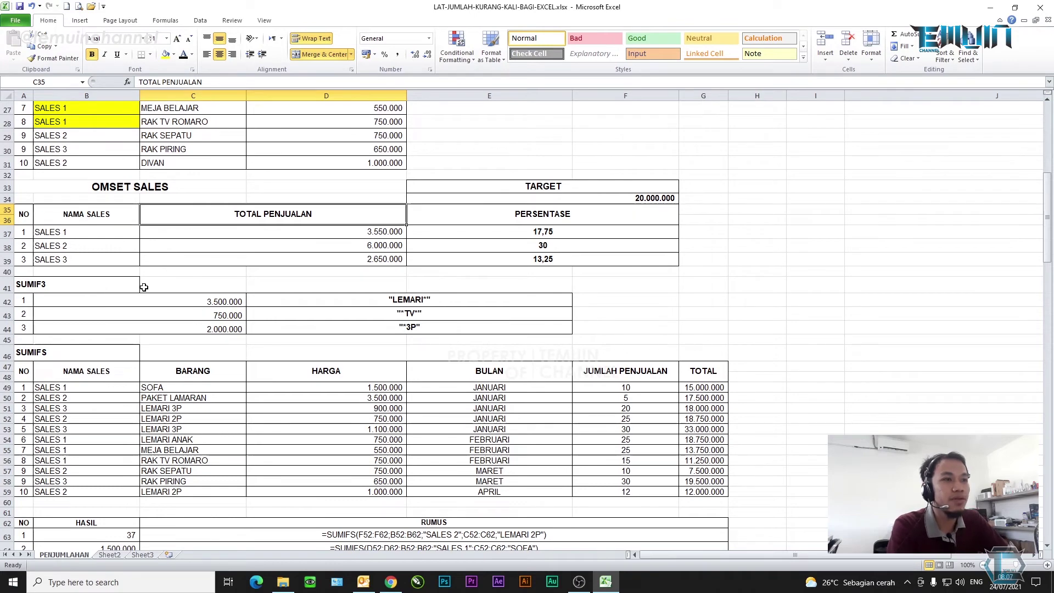
{"action": "scroll", "coordinate": [144, 287], "scroll_direction": "down", "scroll_amount": 1}
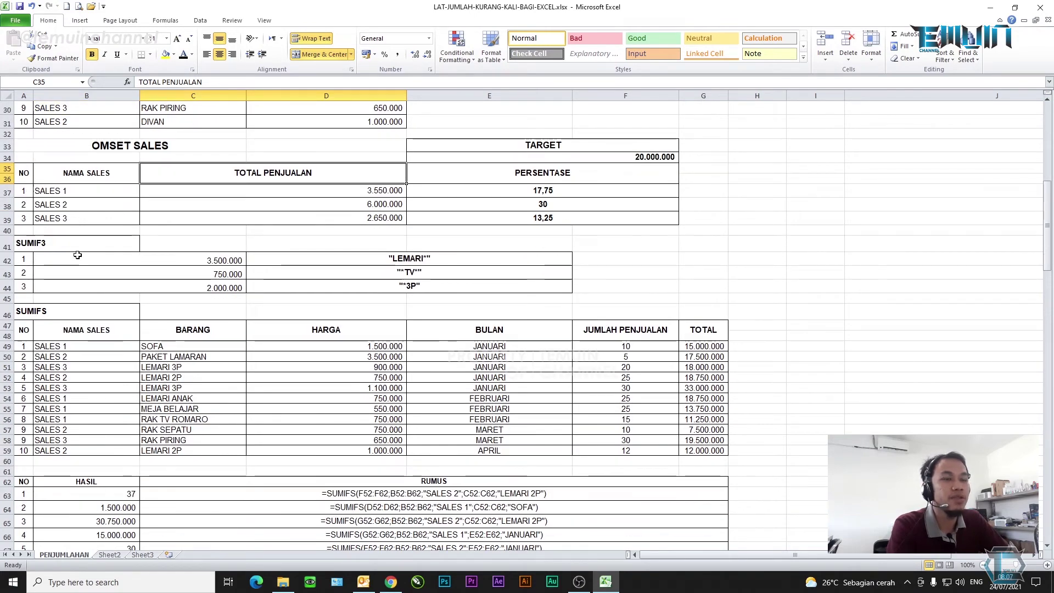
{"action": "scroll", "coordinate": [76, 253], "scroll_direction": "down", "scroll_amount": 1}
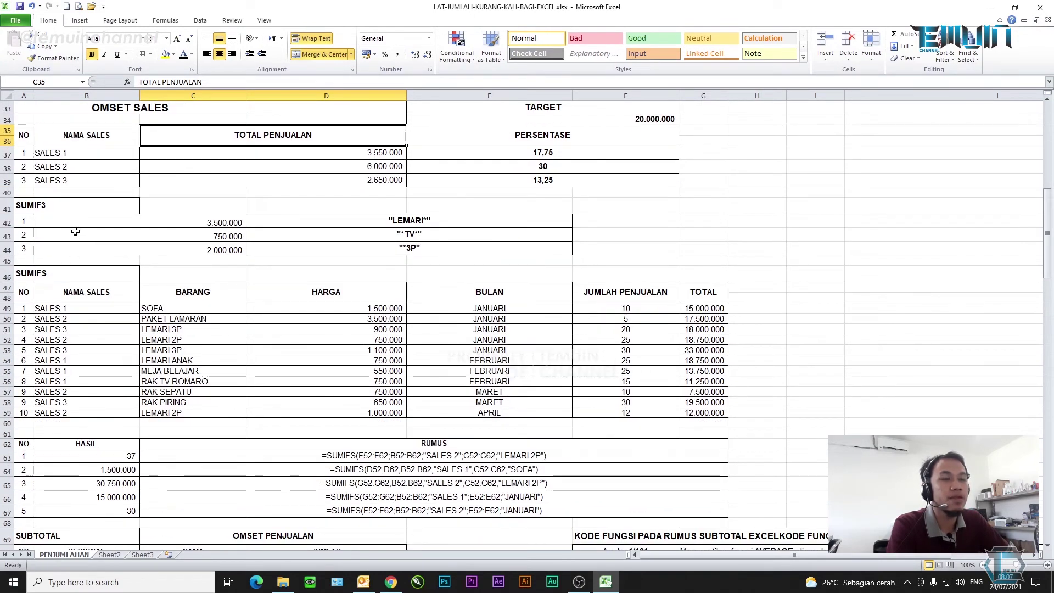
{"action": "scroll", "coordinate": [77, 267], "scroll_direction": "down", "scroll_amount": 1}
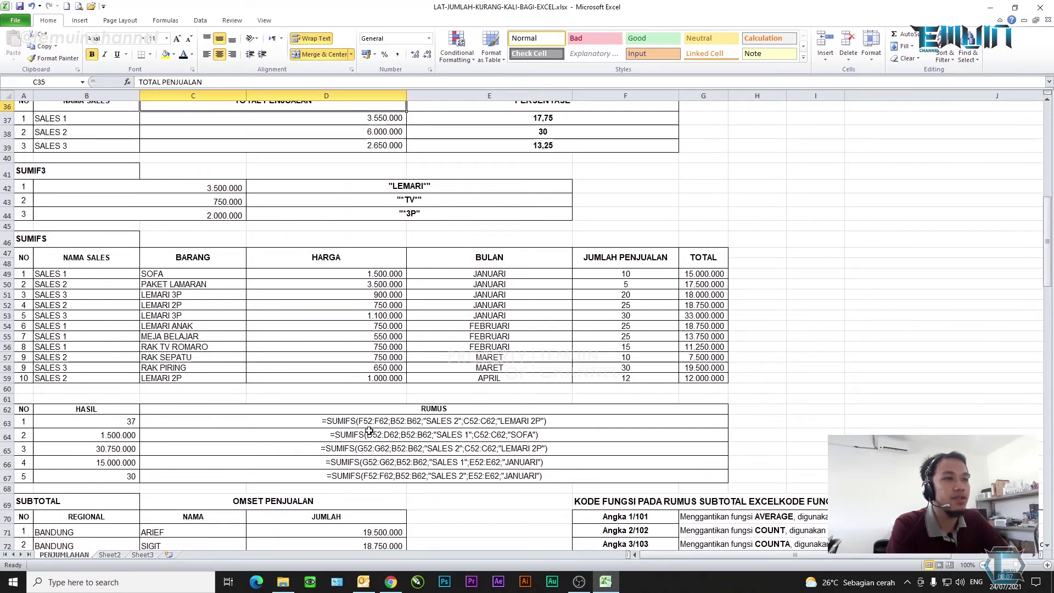
{"action": "left_click", "coordinate": [353, 422]}
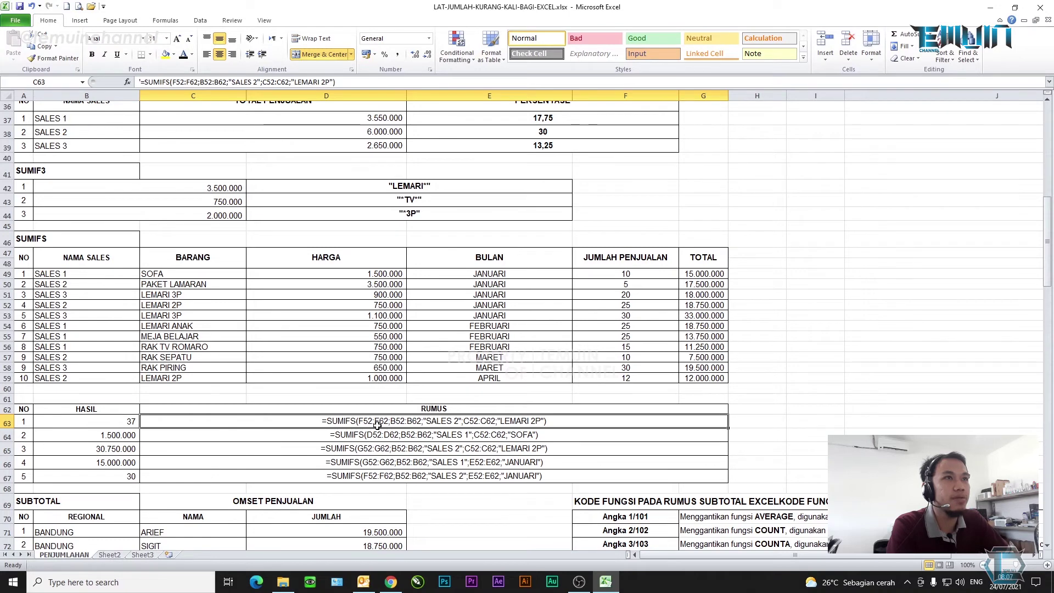
{"action": "left_click", "coordinate": [359, 80]}
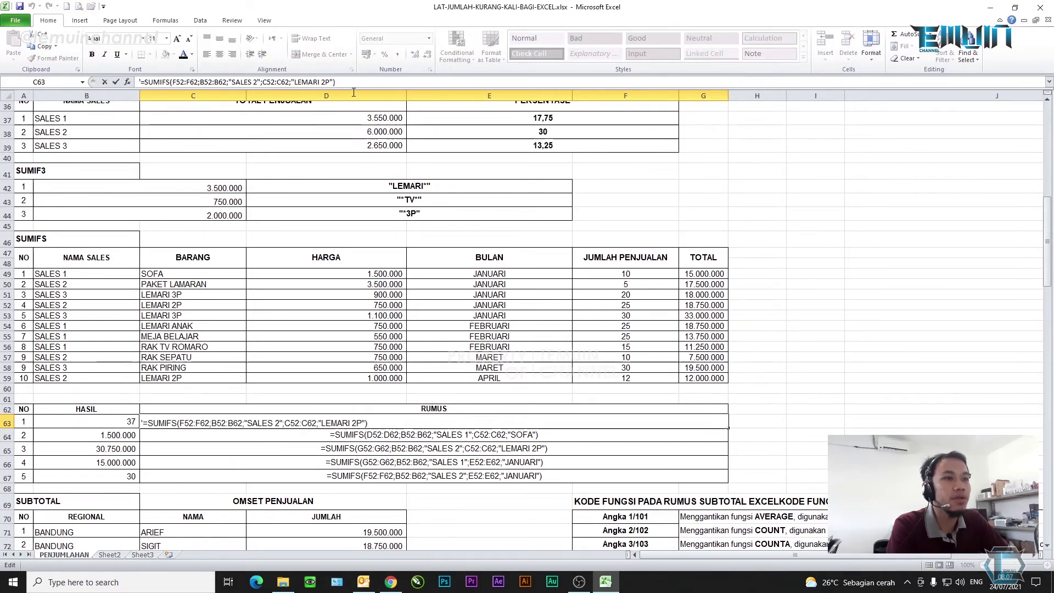
Inspect the sum range, criteria ranges and criteria of the SUMIFS formula in B63
{"action": "left_click", "coordinate": [88, 423]}
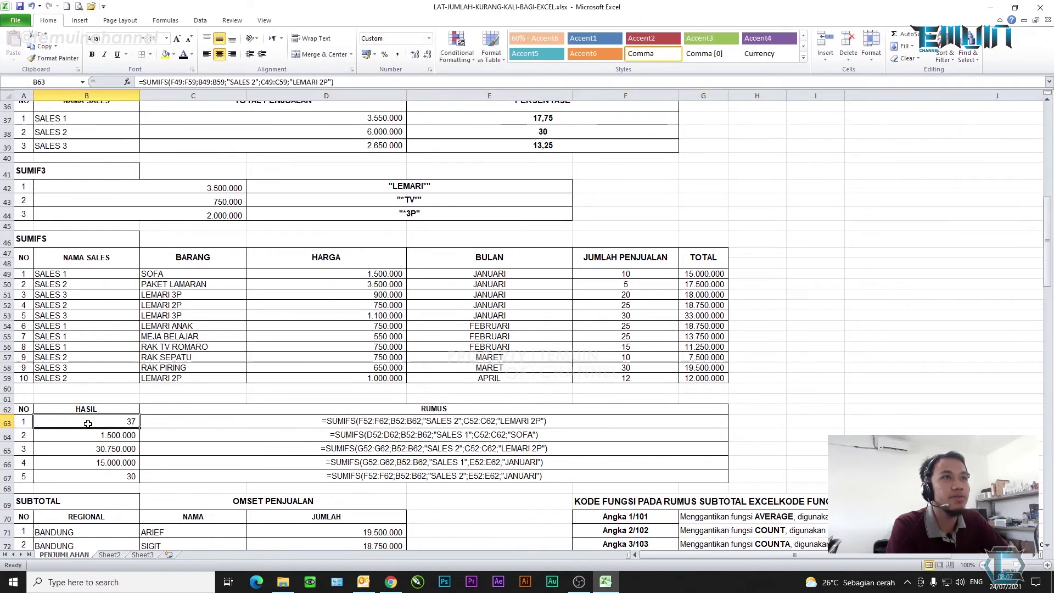
{"action": "left_click", "coordinate": [376, 79]}
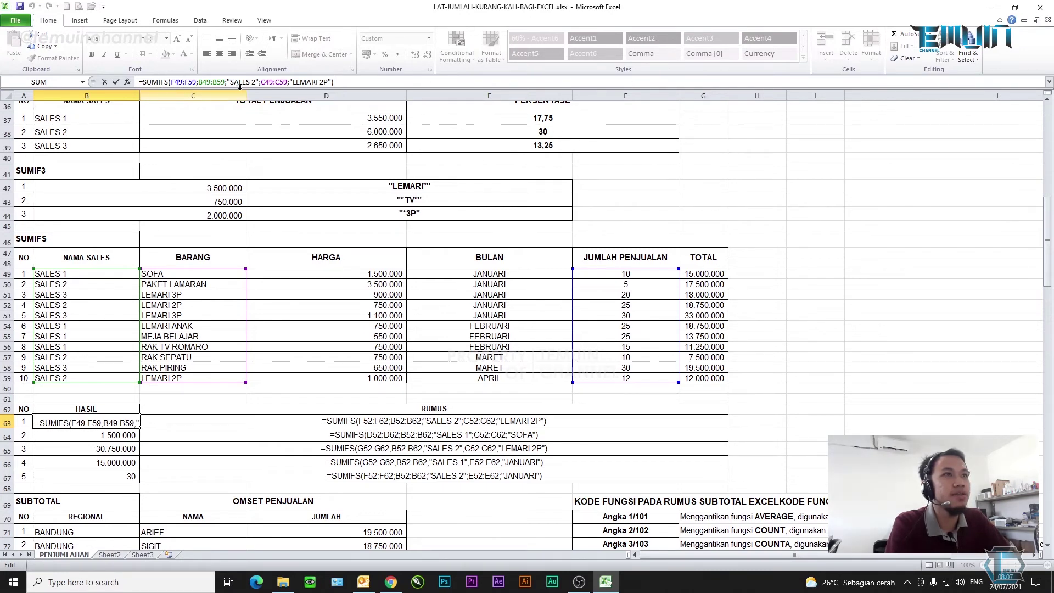
{"action": "left_click", "coordinate": [297, 81]}
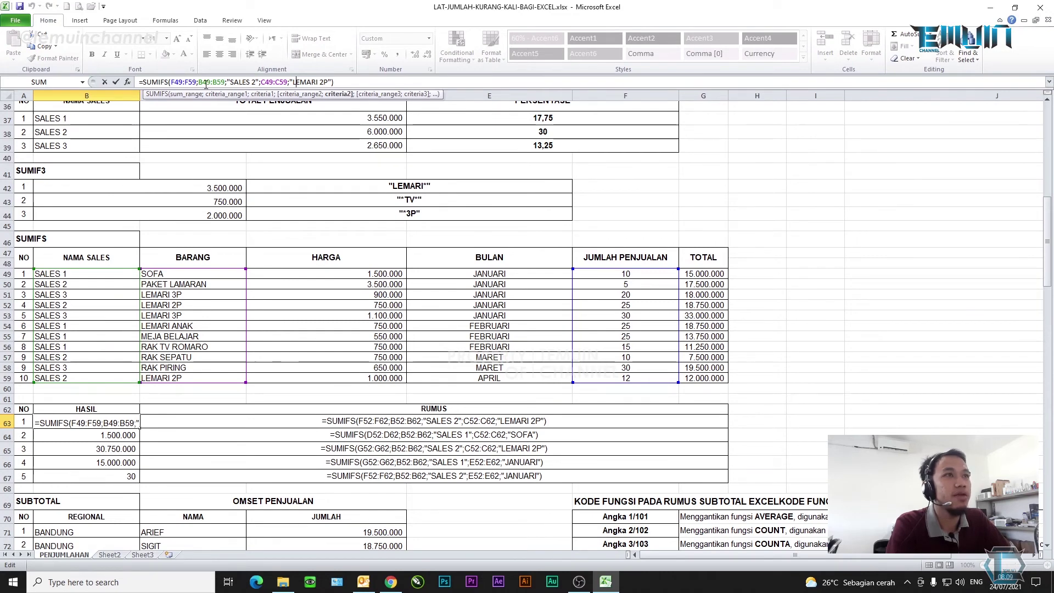
{"action": "left_click", "coordinate": [360, 81]}
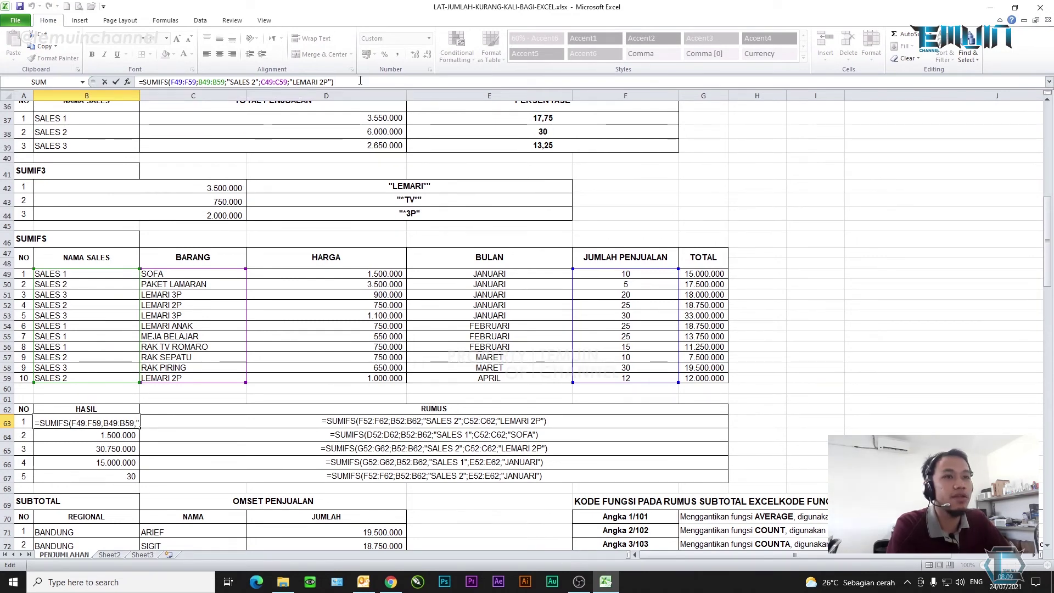
{"action": "key", "text": "Return"}
{"action": "left_click", "coordinate": [123, 425]}
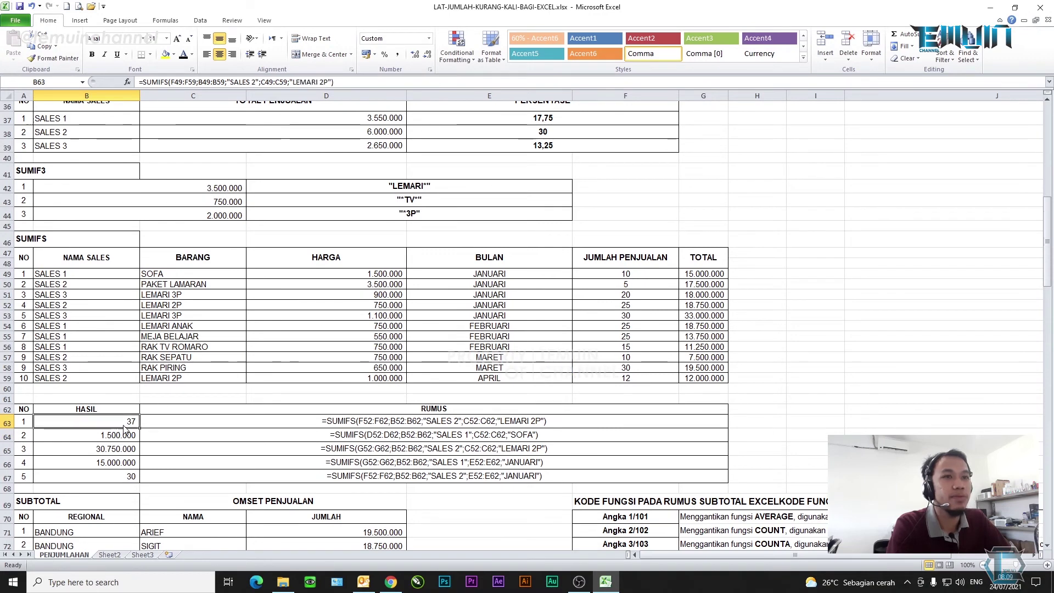
Select the SALES 2 entries B50, B52, B57 and B59 in the SUMIFS table to trace the first criterion
{"action": "left_click", "coordinate": [96, 285]}
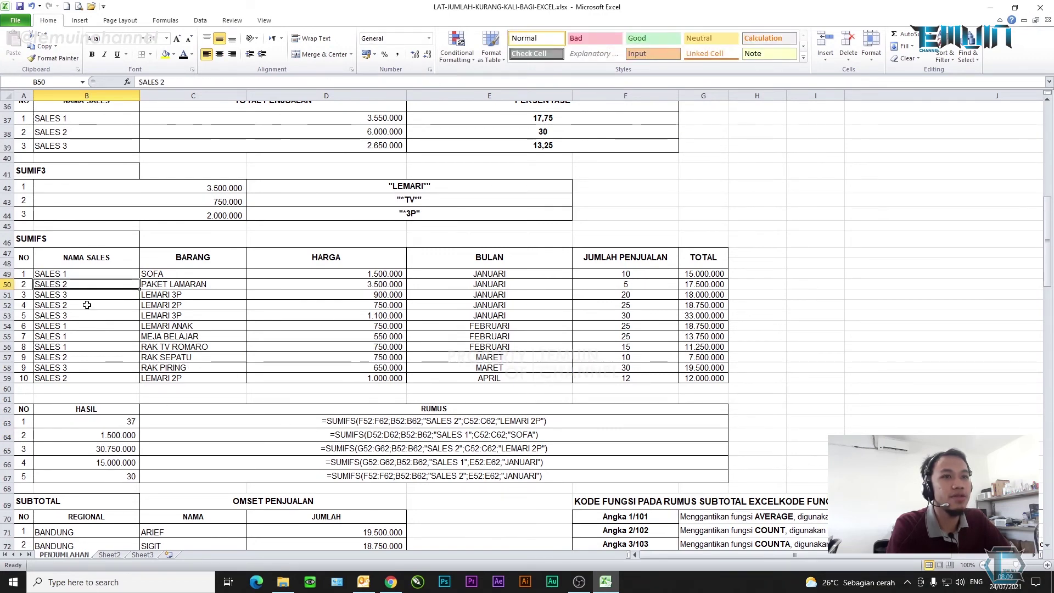
{"action": "left_click", "coordinate": [87, 305], "text": "ctrl"}
{"action": "left_click", "coordinate": [86, 357], "text": "ctrl"}
{"action": "left_click", "coordinate": [86, 378], "text": "ctrl"}
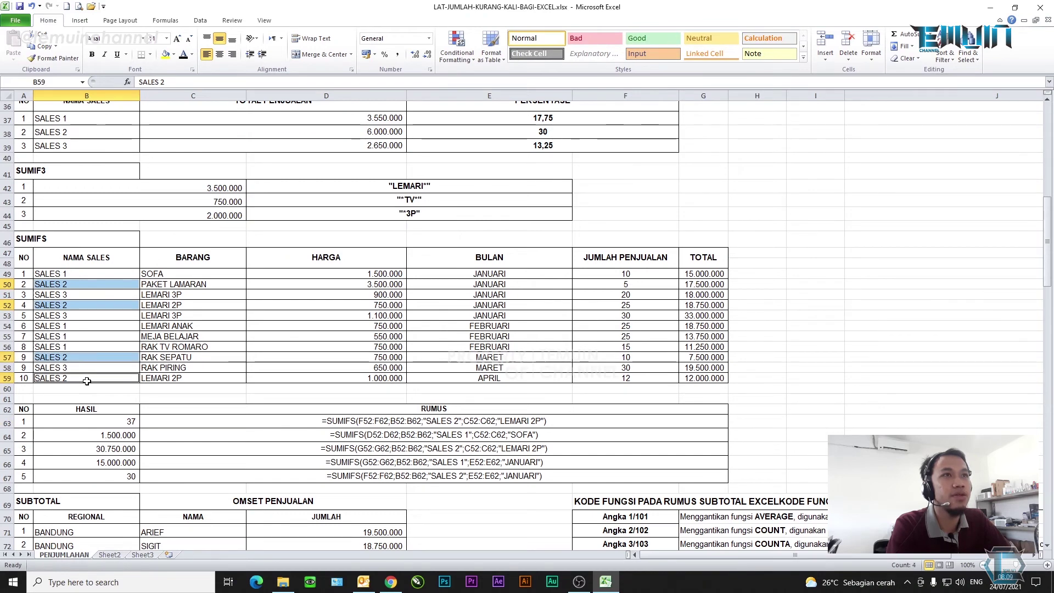
Fill the selected SALES 2 cells and the matching LEMARI 2P cells C52 and C59 with yellow
{"action": "left_click", "coordinate": [165, 54]}
{"action": "left_click", "coordinate": [164, 315]}
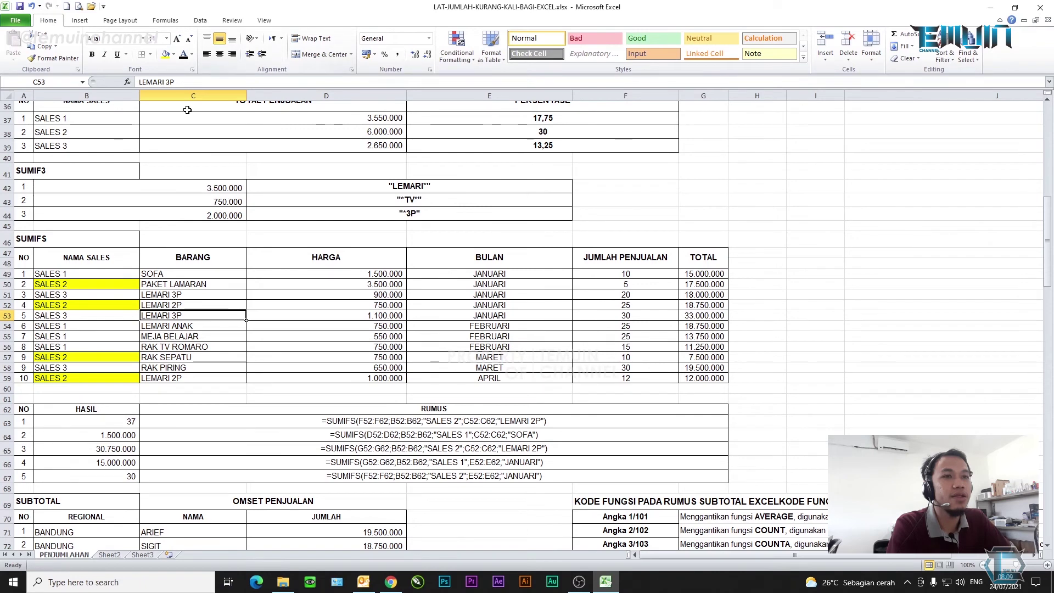
{"action": "left_click", "coordinate": [118, 421]}
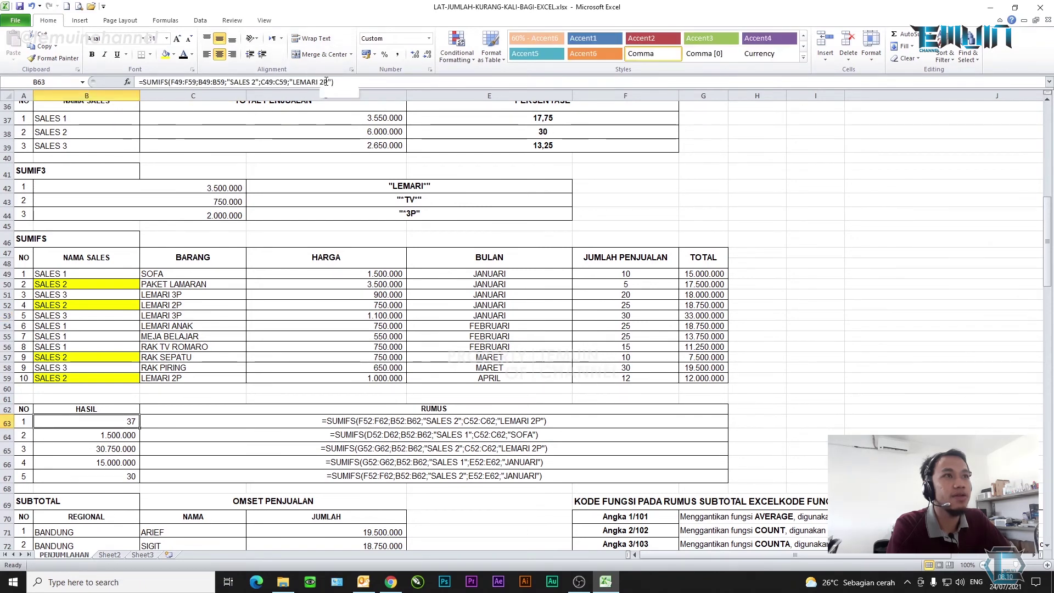
{"action": "left_click", "coordinate": [156, 304]}
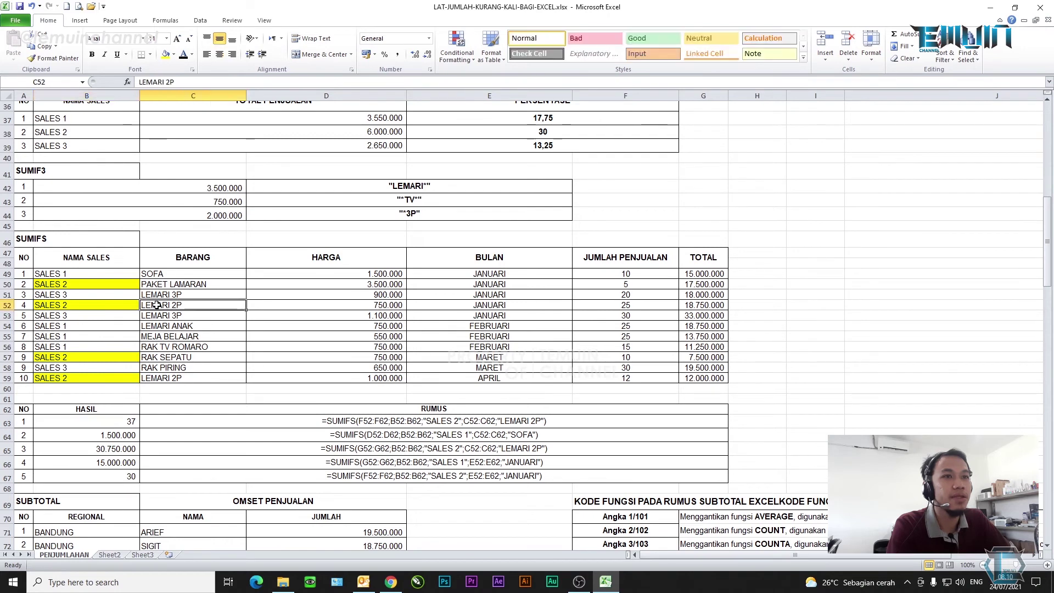
{"action": "left_click", "coordinate": [155, 378], "text": "ctrl"}
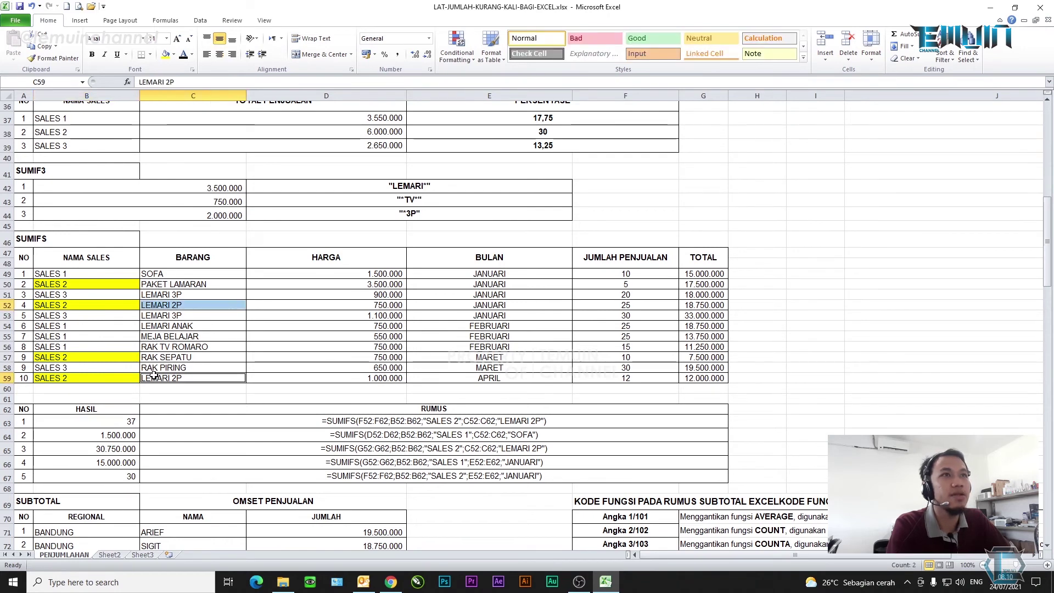
{"action": "left_click", "coordinate": [166, 55]}
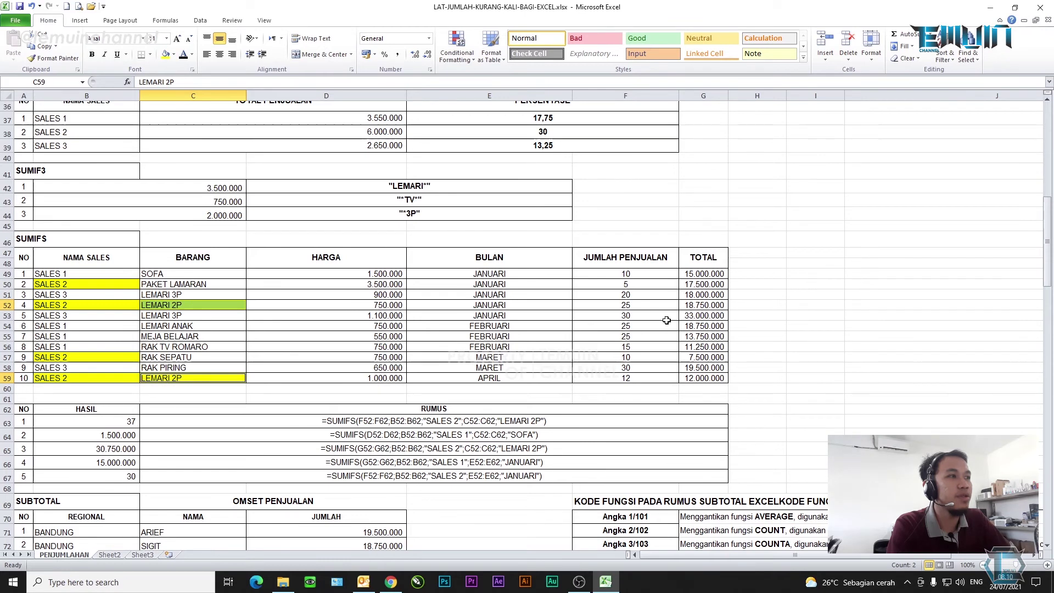
Check the sum of the JUMLAH PENJUALAN values in F52 and F59 by selecting both cells
{"action": "left_click", "coordinate": [635, 307]}
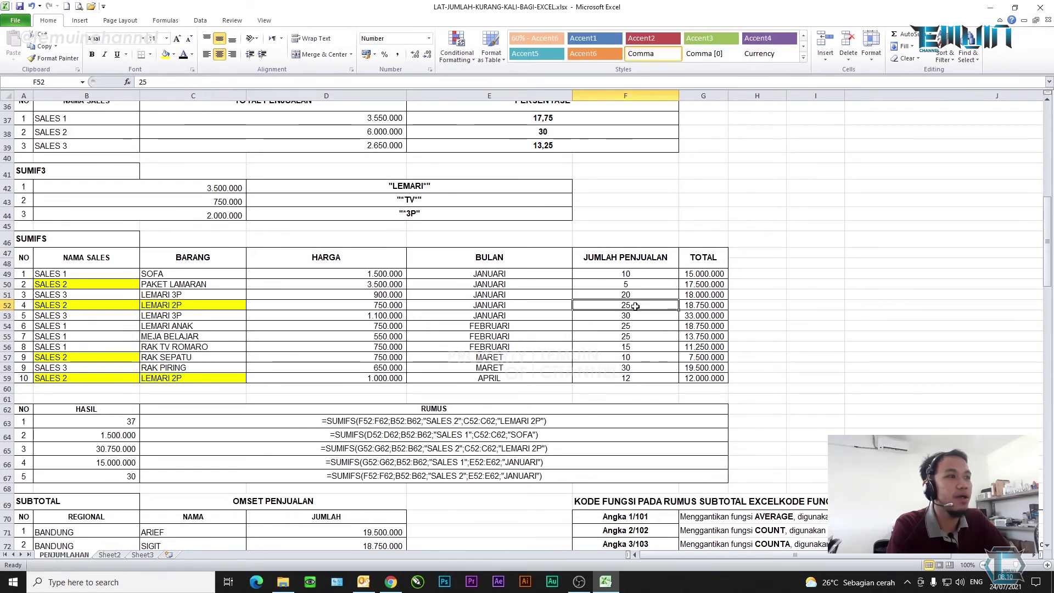
{"action": "left_click", "coordinate": [624, 378], "text": "ctrl"}
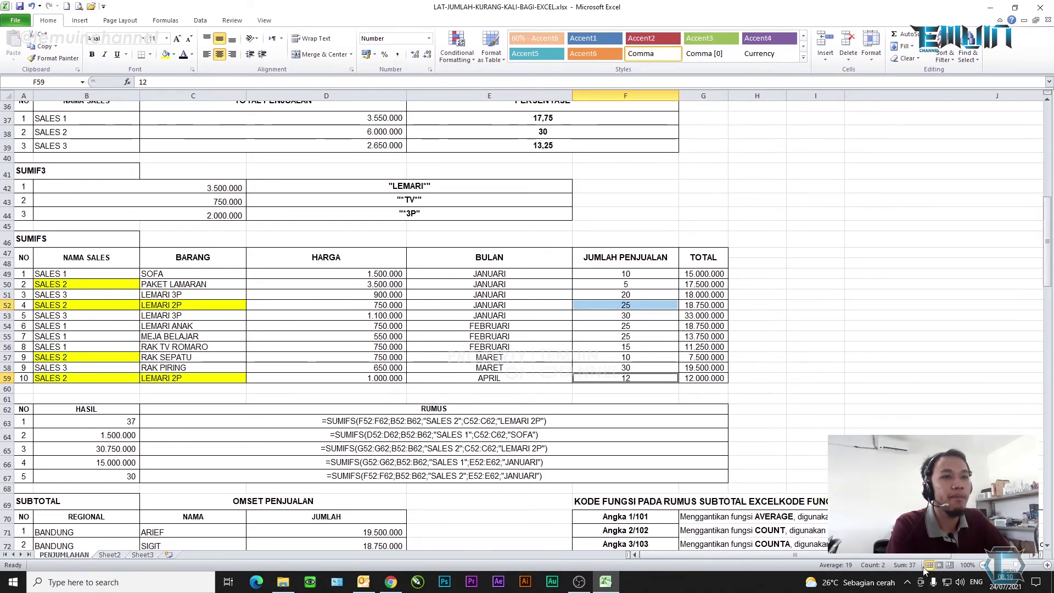
Change the sum range of the SUMIFS formula in B64 to the TOTAL column, G49:G59
{"action": "left_click", "coordinate": [120, 437]}
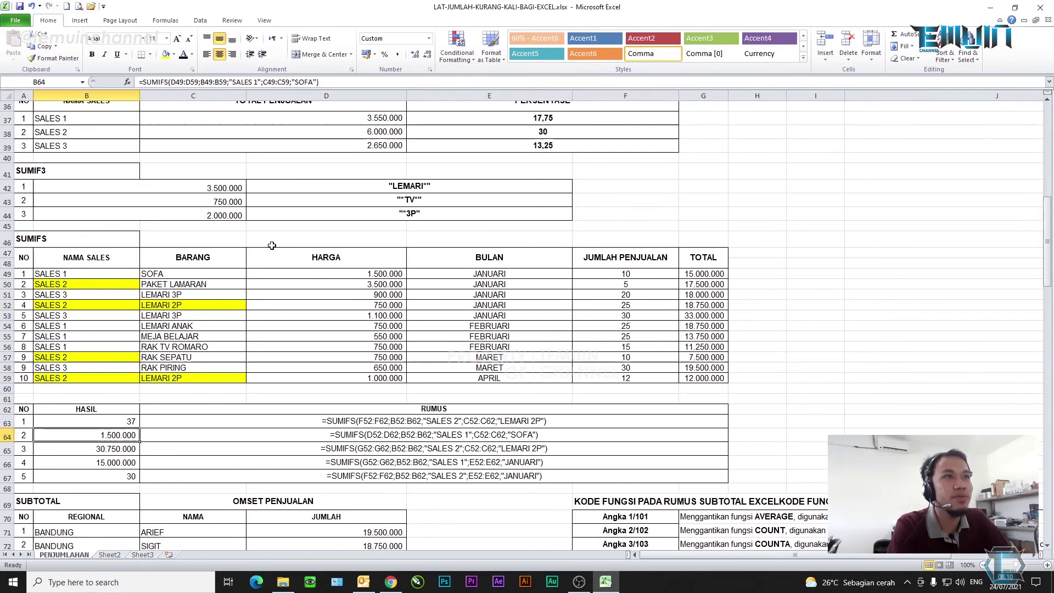
{"action": "left_click", "coordinate": [347, 78]}
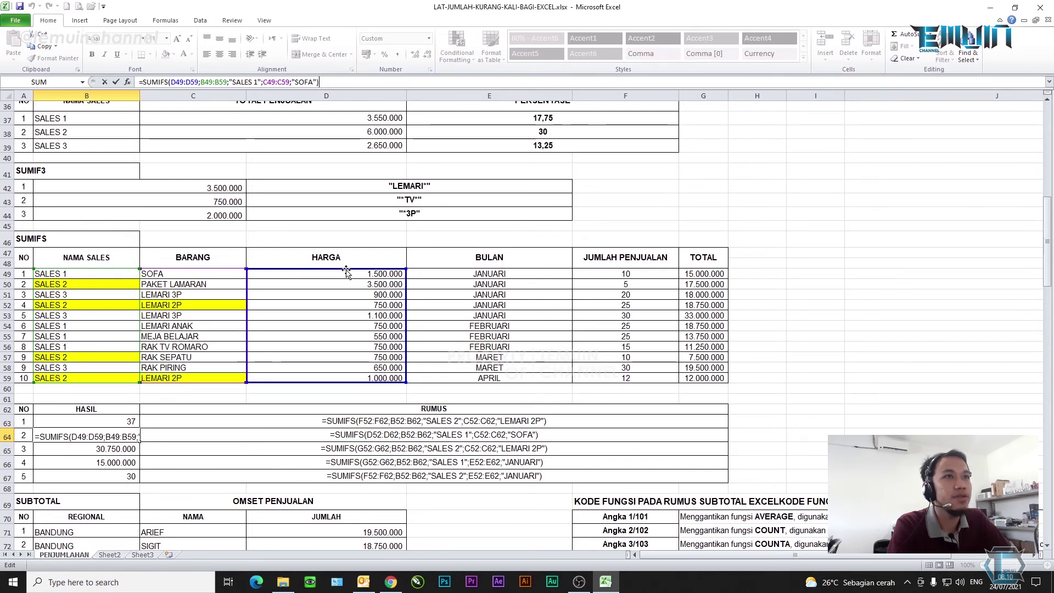
{"action": "left_click_drag", "start_coordinate": [346, 274], "coordinate": [690, 274]}
{"action": "left_click", "coordinate": [335, 81]}
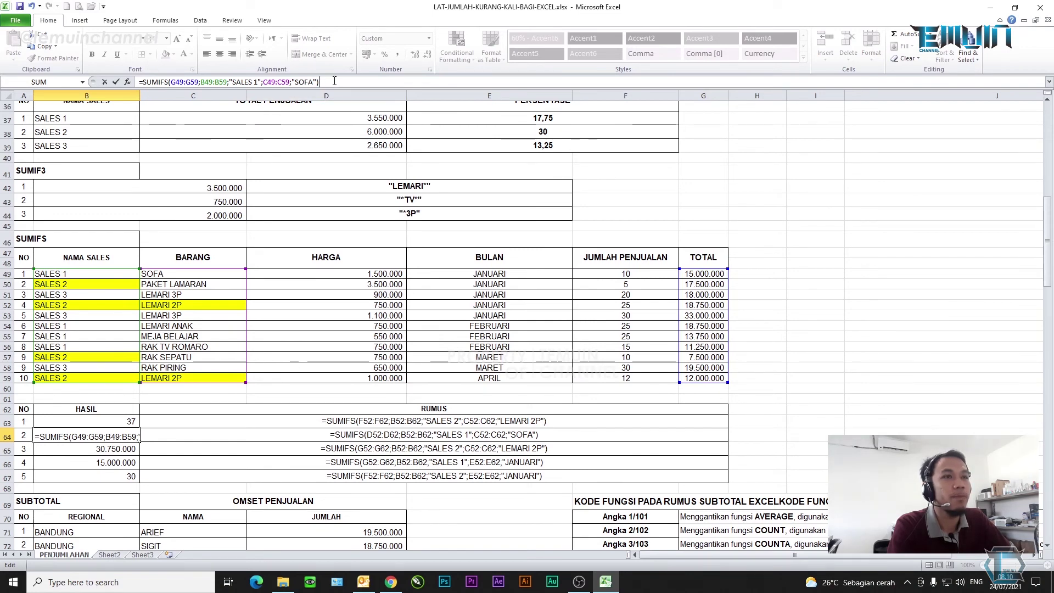
{"action": "left_click", "coordinate": [190, 81]}
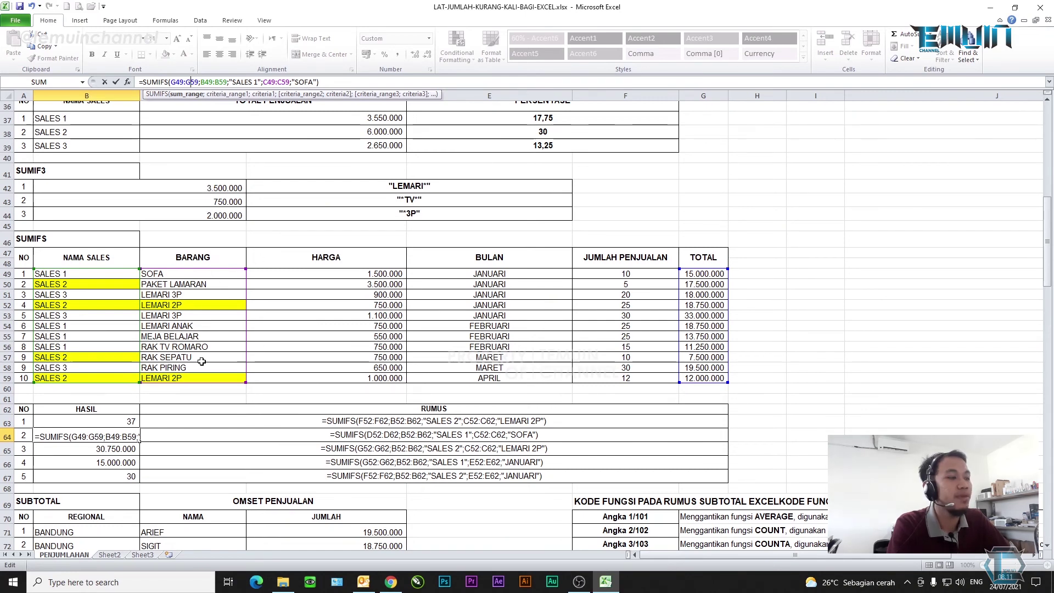
{"action": "key", "text": "Return"}
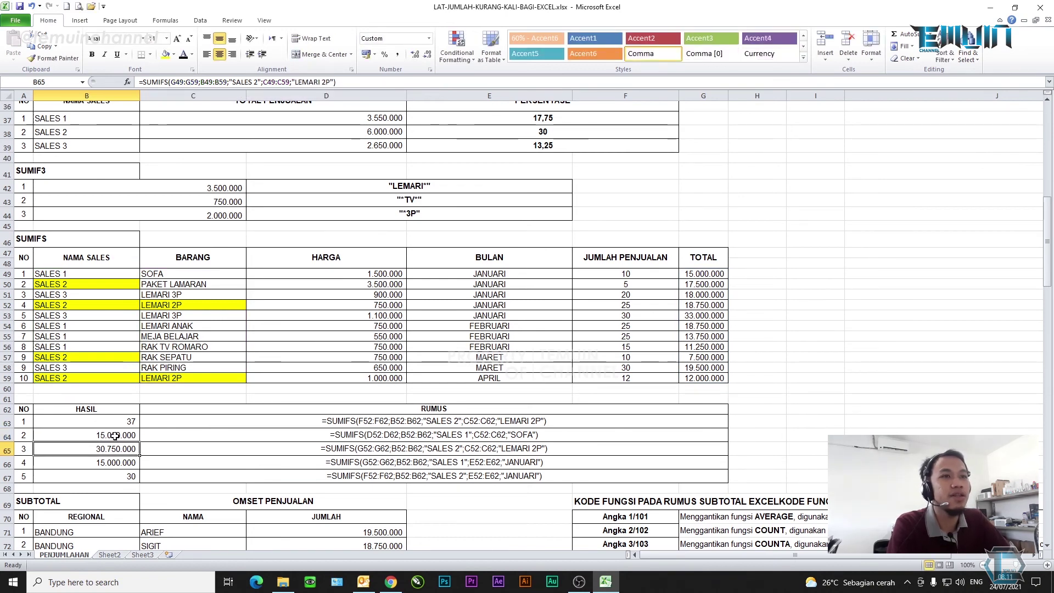
Check the SOFA entry in C49 and inspect the SUMIFS formulas in the HASIL cells B63 to B67
{"action": "left_click", "coordinate": [172, 274]}
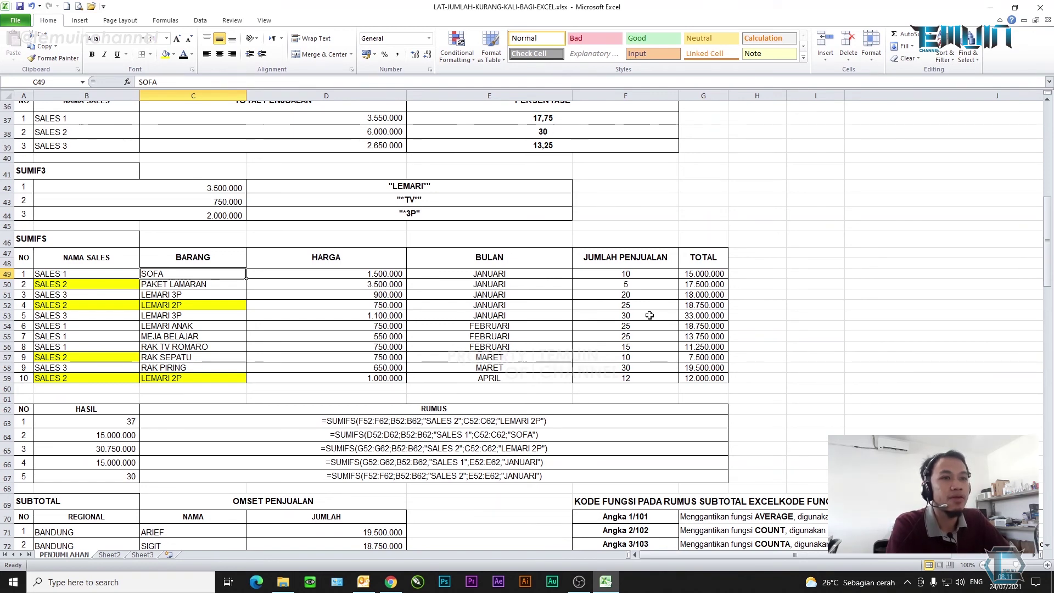
{"action": "left_click", "coordinate": [119, 448]}
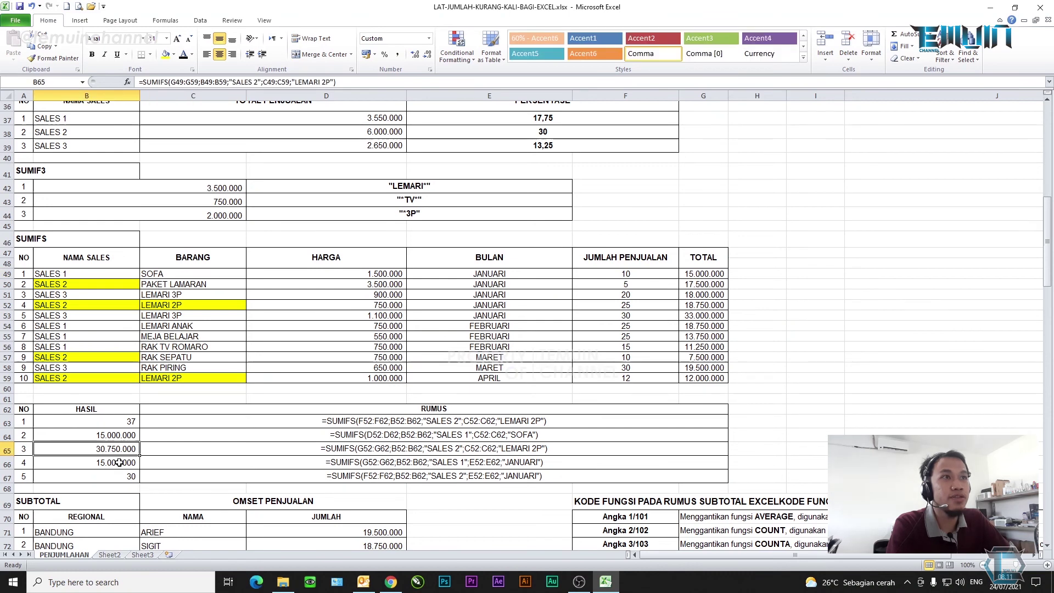
{"action": "left_click", "coordinate": [119, 463]}
{"action": "left_click", "coordinate": [121, 476]}
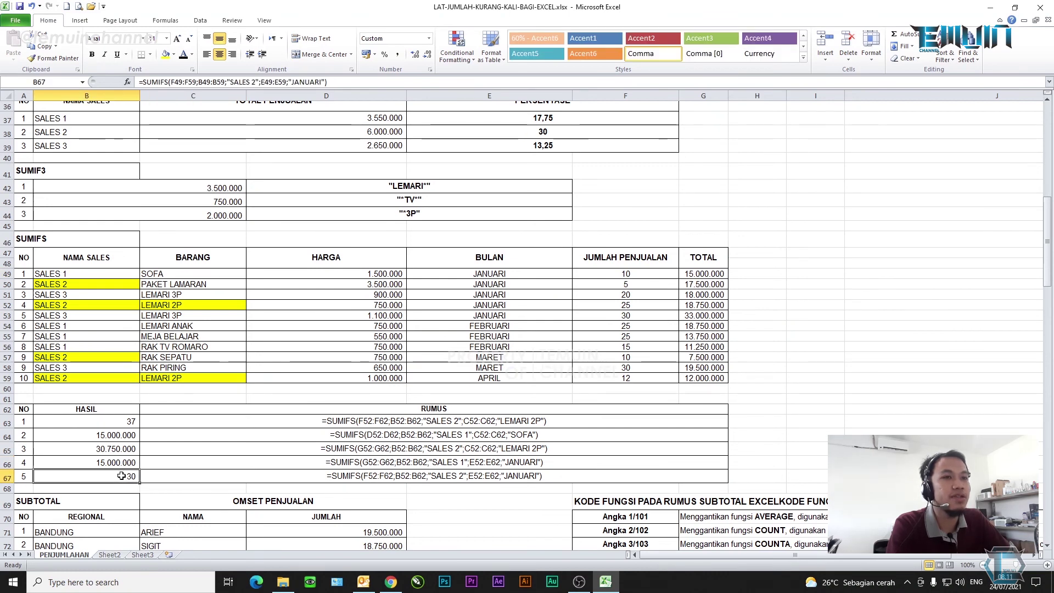
{"action": "left_click", "coordinate": [125, 438]}
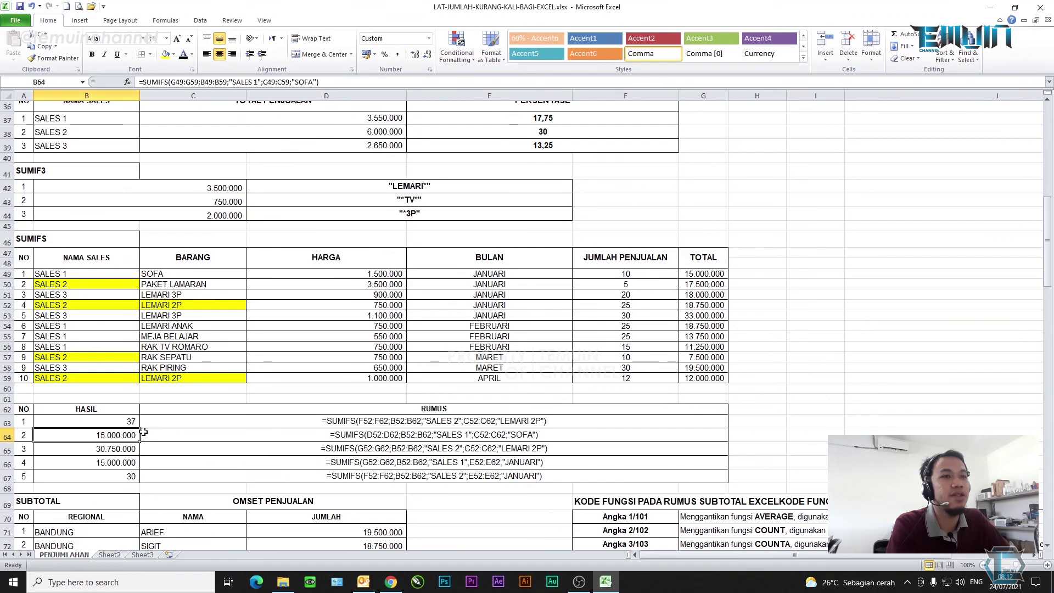
{"action": "left_click", "coordinate": [97, 423]}
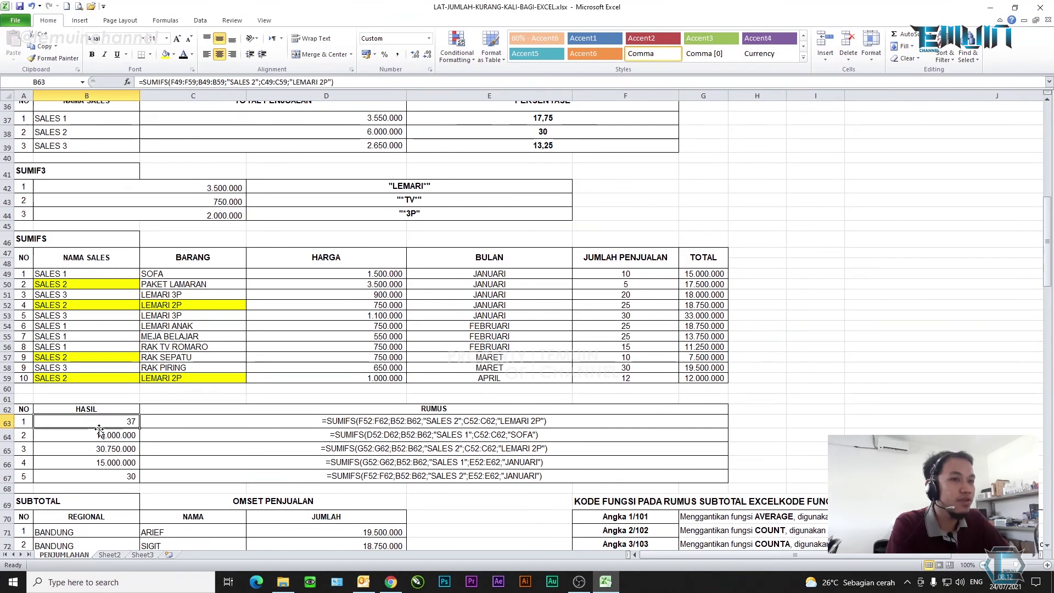
{"action": "left_click", "coordinate": [99, 438]}
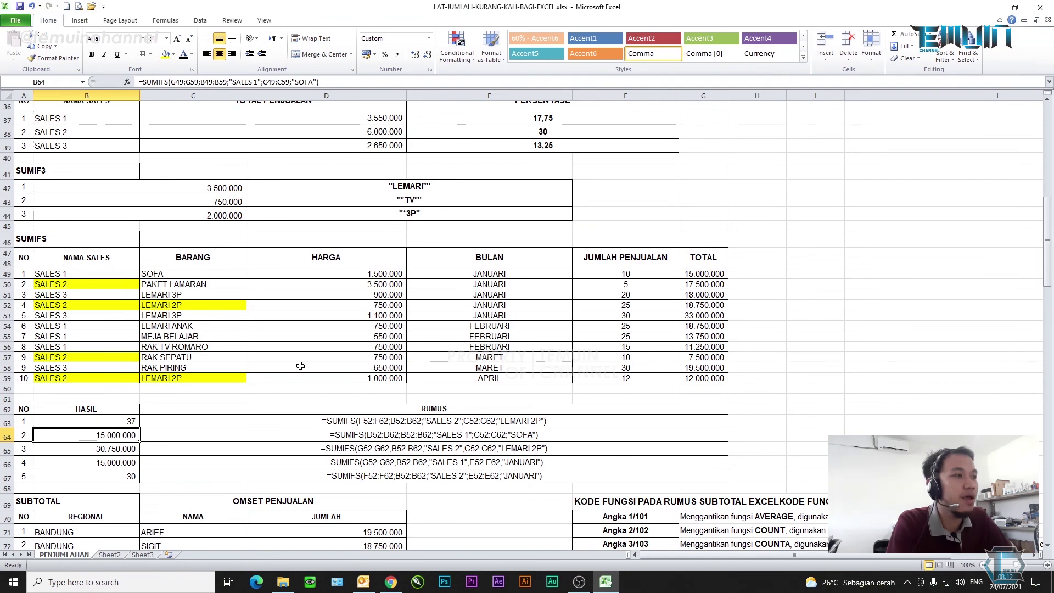
Look over the SUMIF2 and SUMIF3 sections and the SUBTOTAL, SUMPRODUCT and COUNT sections, ending back at the SUMIFS table
{"action": "scroll", "coordinate": [301, 366], "scroll_direction": "up", "scroll_amount": 6}
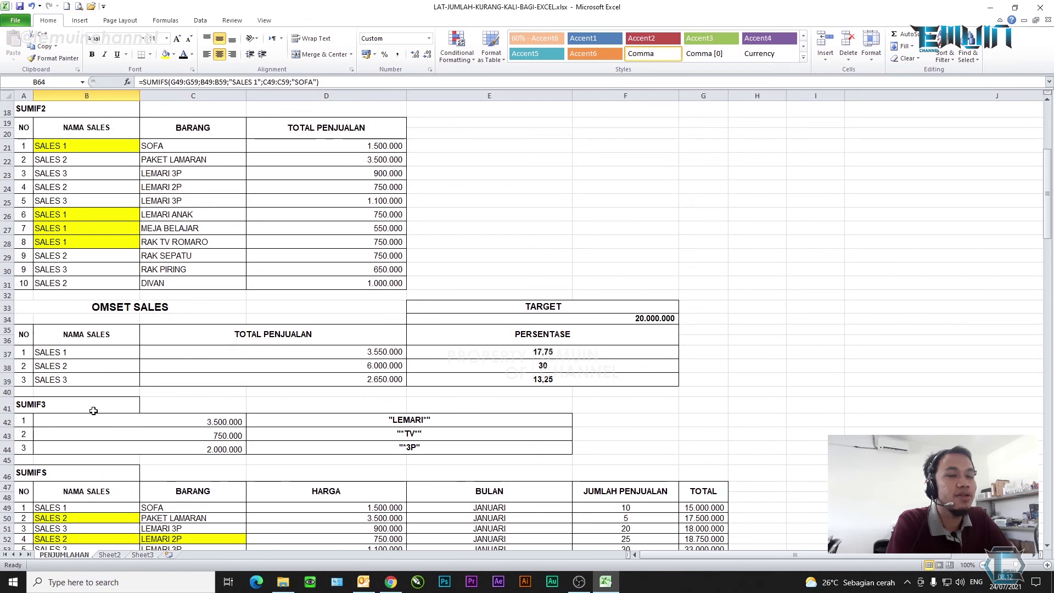
{"action": "scroll", "coordinate": [93, 410], "scroll_direction": "down", "scroll_amount": 5}
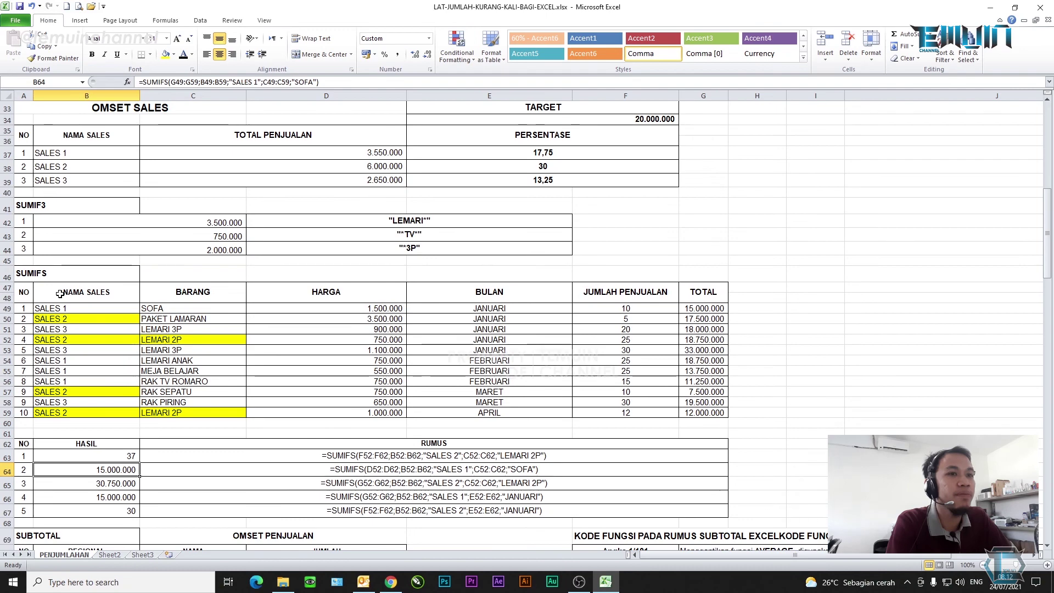
{"action": "scroll", "coordinate": [164, 291], "scroll_direction": "down", "scroll_amount": 4}
{"action": "key", "text": "Down"}
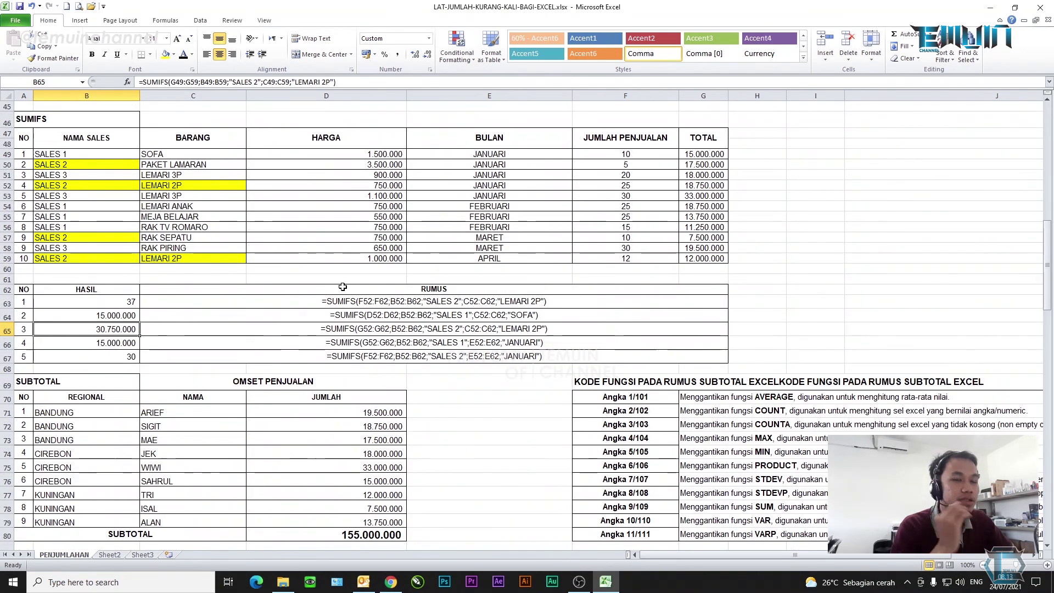
{"action": "scroll", "coordinate": [343, 287], "scroll_direction": "down", "scroll_amount": 1}
{"action": "scroll", "coordinate": [343, 287], "scroll_direction": "down", "scroll_amount": 1}
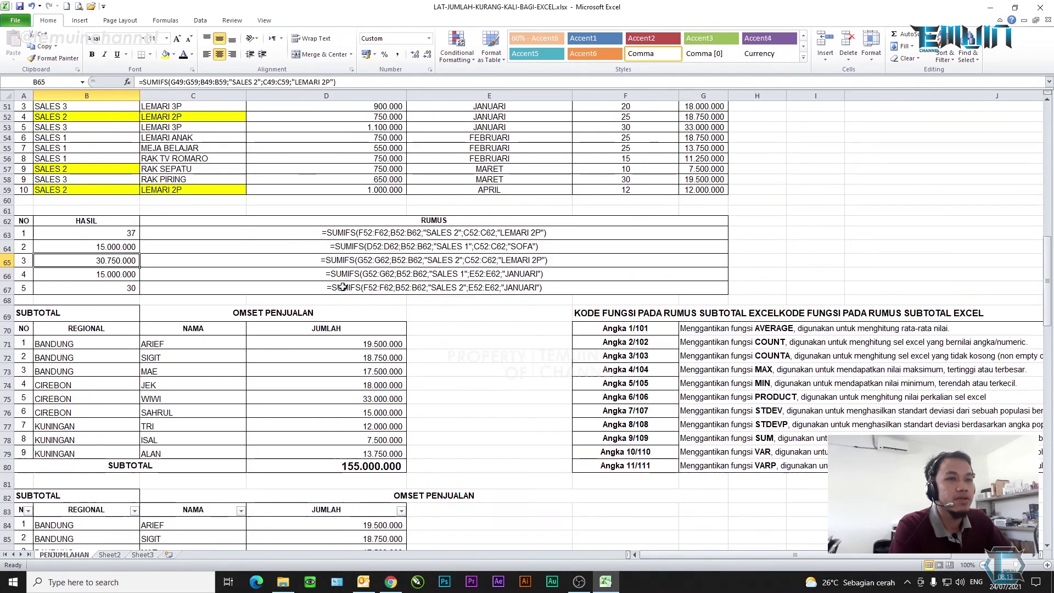
{"action": "scroll", "coordinate": [343, 287], "scroll_direction": "down", "scroll_amount": 3}
{"action": "scroll", "coordinate": [232, 269], "scroll_direction": "down", "scroll_amount": 11}
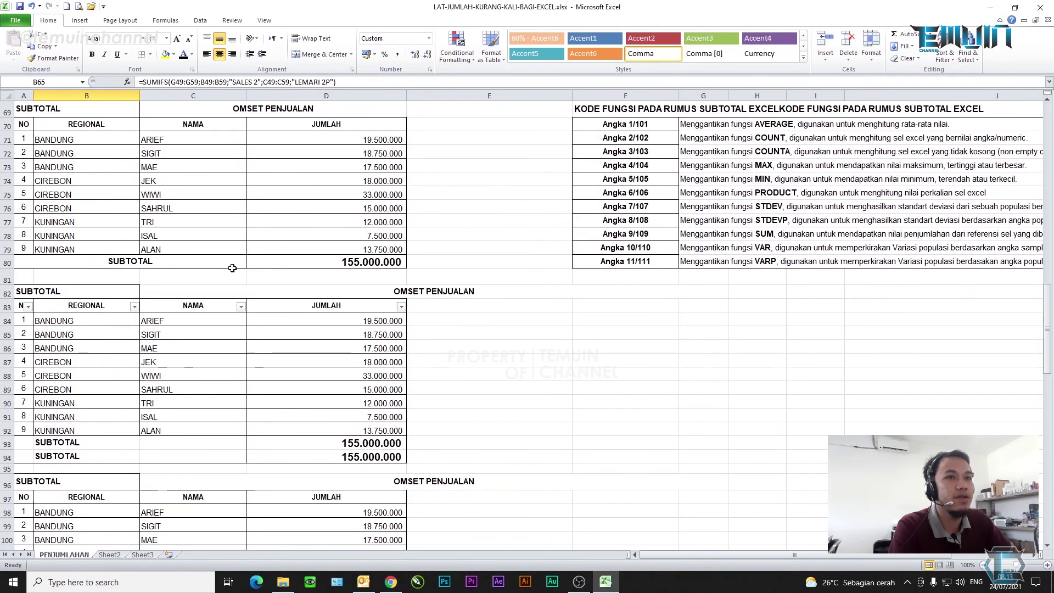
{"action": "scroll", "coordinate": [233, 269], "scroll_direction": "down", "scroll_amount": 9}
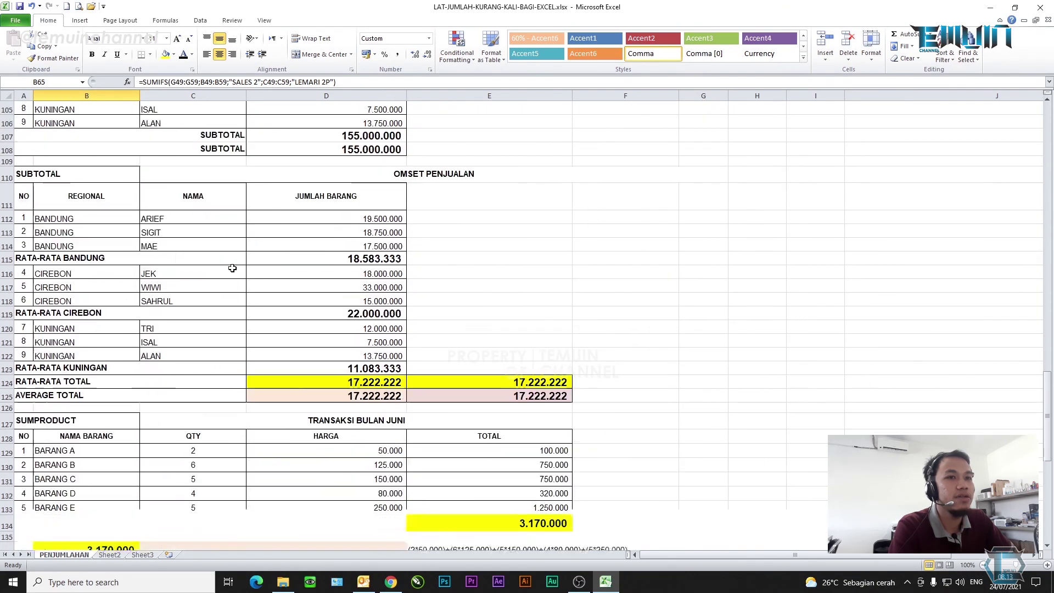
{"action": "scroll", "coordinate": [234, 269], "scroll_direction": "down", "scroll_amount": 7}
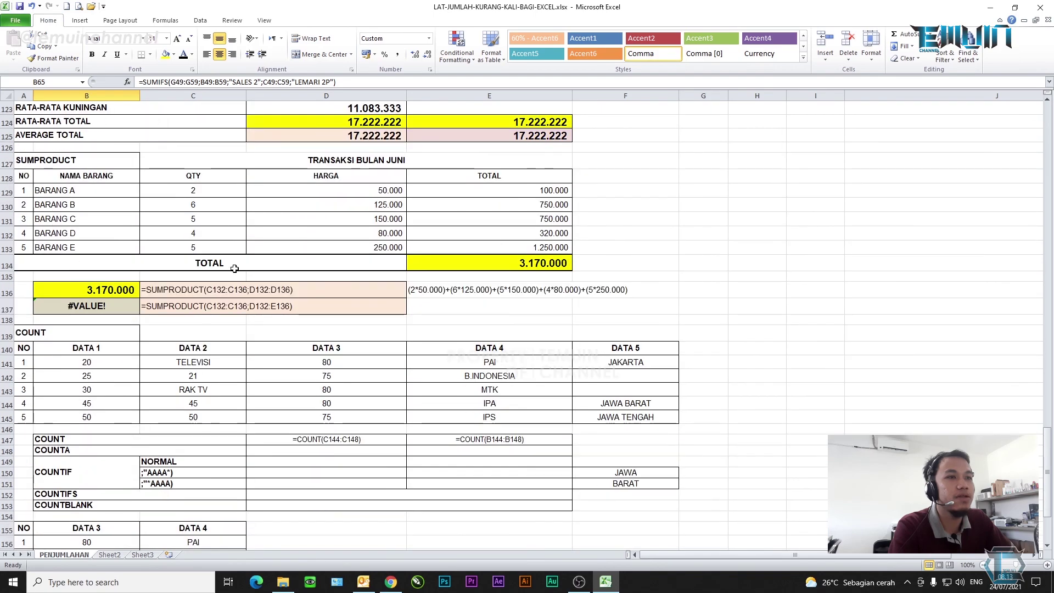
{"action": "scroll", "coordinate": [234, 268], "scroll_direction": "up", "scroll_amount": 11}
{"action": "scroll", "coordinate": [234, 269], "scroll_direction": "up", "scroll_amount": 12}
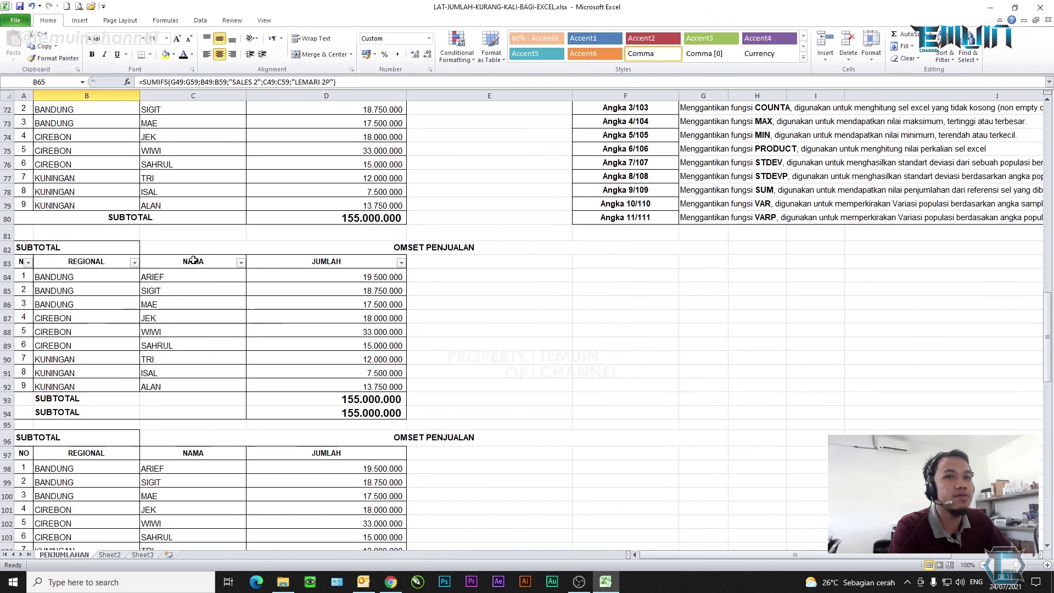
{"action": "scroll", "coordinate": [193, 260], "scroll_direction": "up", "scroll_amount": 2}
{"action": "scroll", "coordinate": [194, 259], "scroll_direction": "down", "scroll_amount": 3}
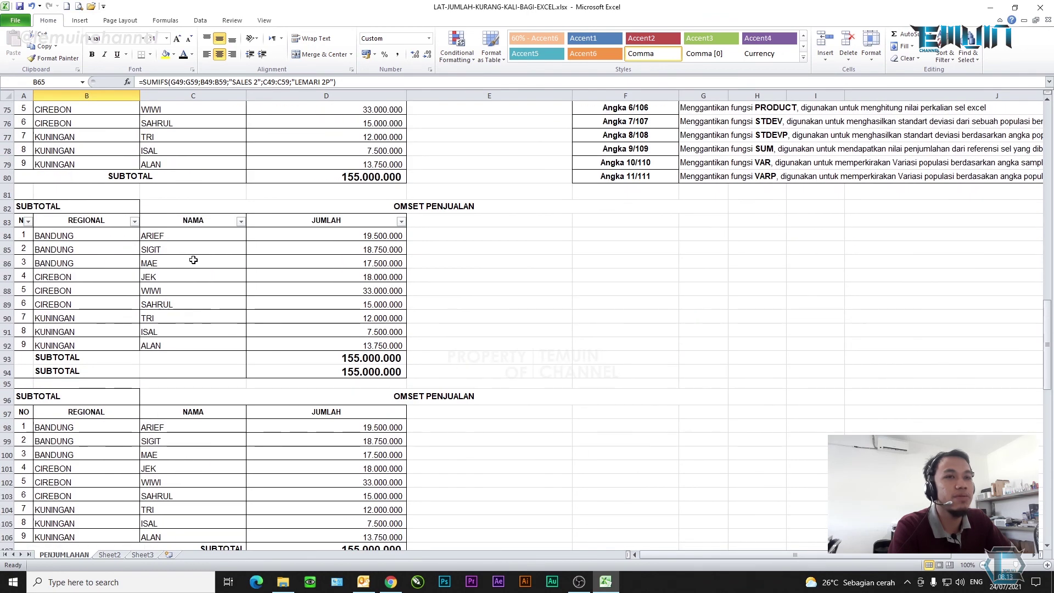
{"action": "scroll", "coordinate": [193, 260], "scroll_direction": "down", "scroll_amount": 3}
{"action": "scroll", "coordinate": [195, 263], "scroll_direction": "down", "scroll_amount": 4}
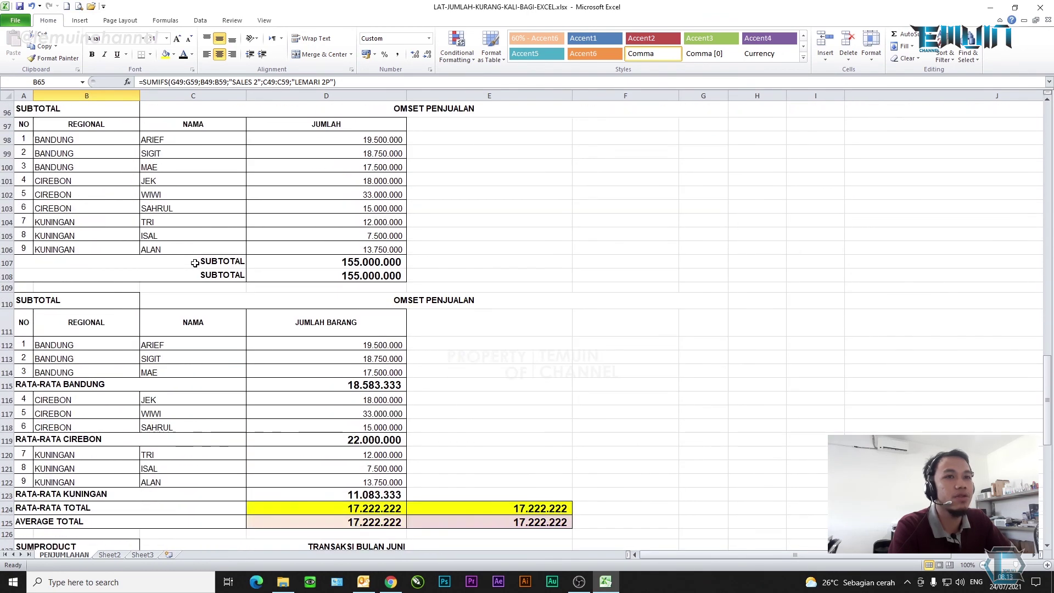
{"action": "scroll", "coordinate": [194, 263], "scroll_direction": "down", "scroll_amount": 4}
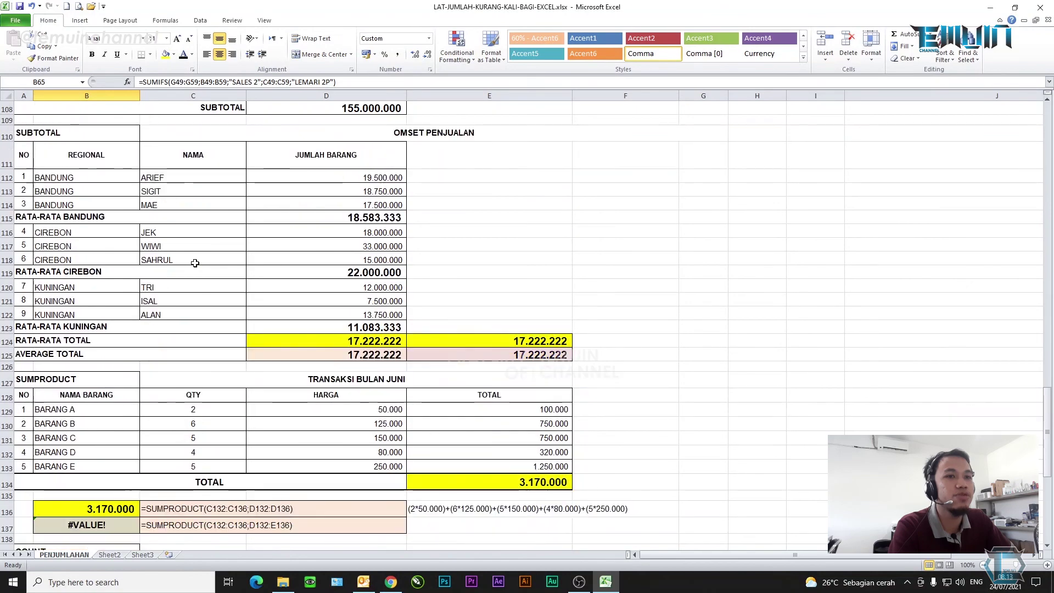
{"action": "scroll", "coordinate": [195, 263], "scroll_direction": "down", "scroll_amount": 3}
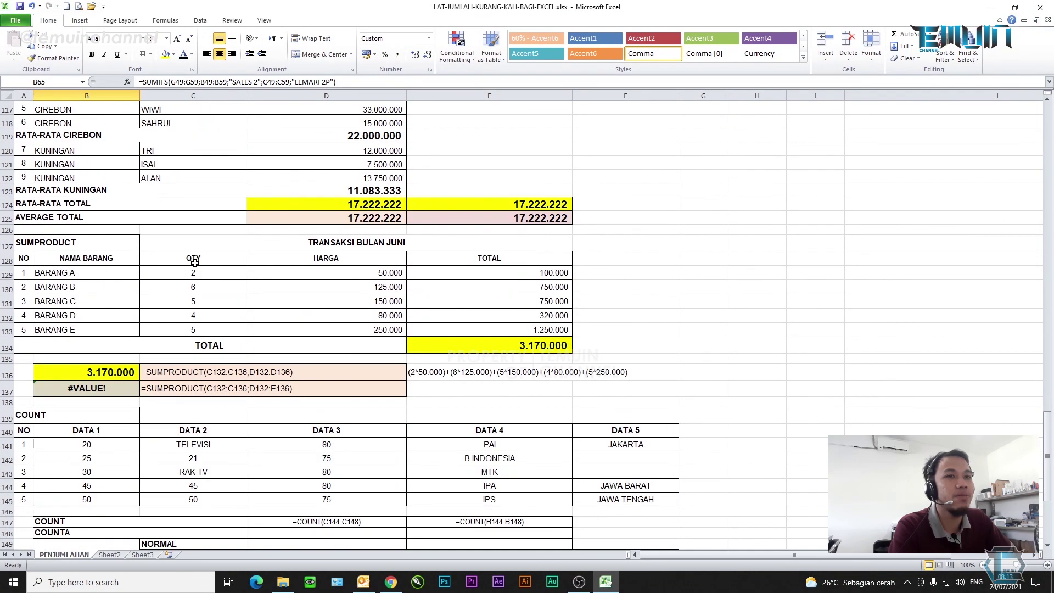
{"action": "scroll", "coordinate": [144, 393], "scroll_direction": "down", "scroll_amount": 5}
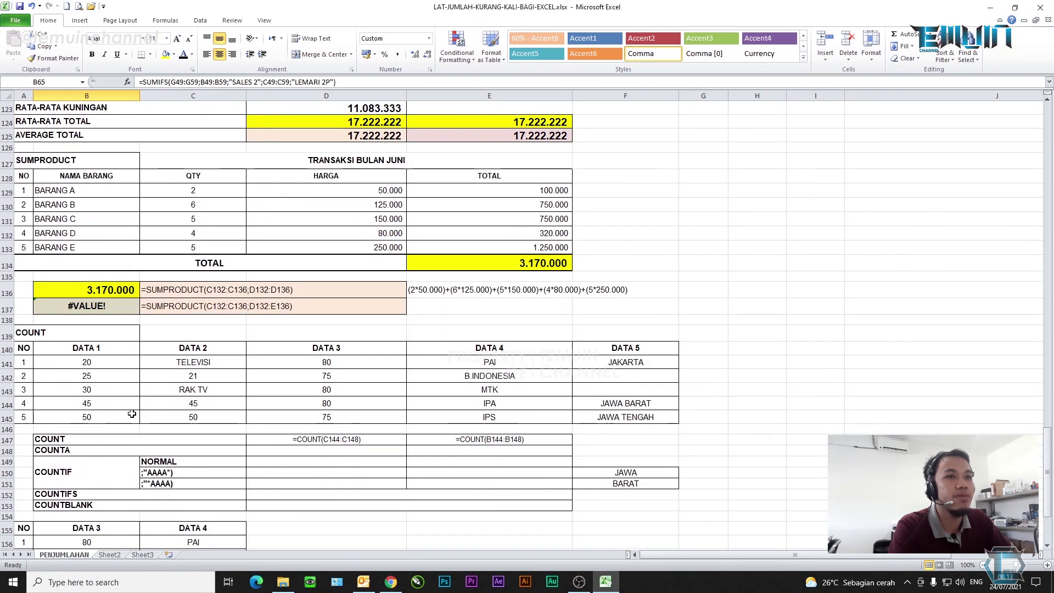
{"action": "scroll", "coordinate": [199, 382], "scroll_direction": "up", "scroll_amount": 5}
{"action": "scroll", "coordinate": [198, 382], "scroll_direction": "up", "scroll_amount": 20}
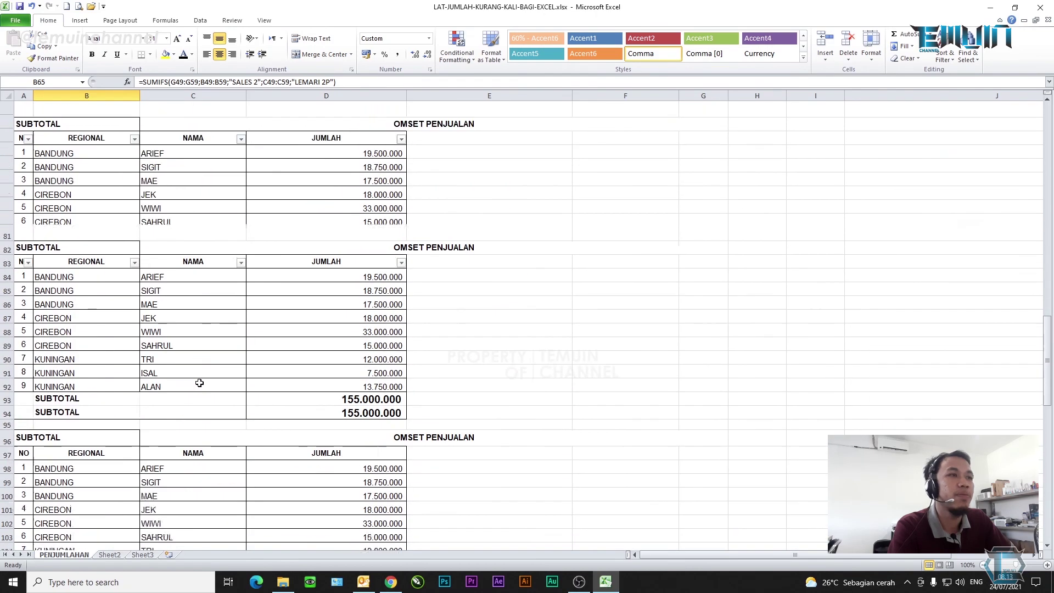
{"action": "scroll", "coordinate": [199, 383], "scroll_direction": "up", "scroll_amount": 2}
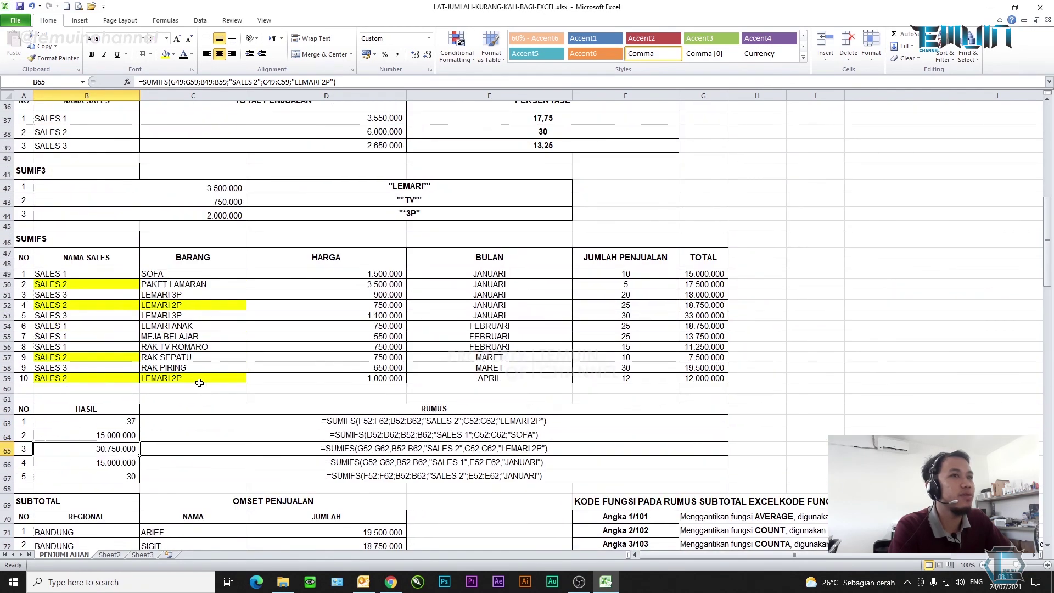